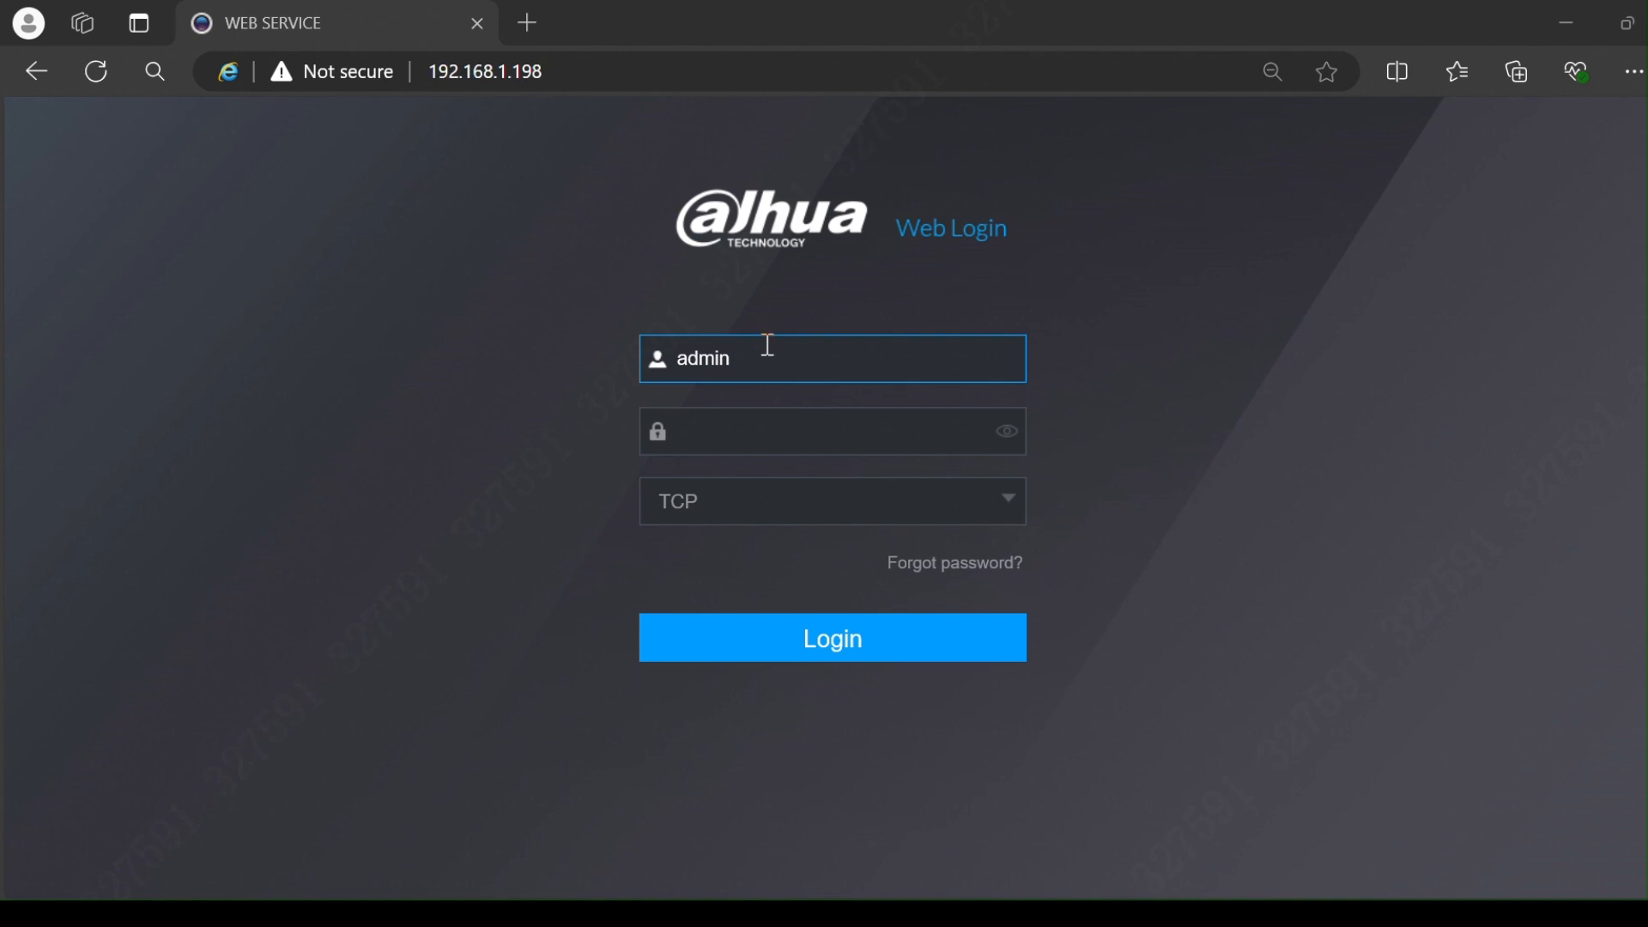
Step: Log in with the account password, view all four live camera feeds, then go back to the main menu
click(821, 448)
text(admin)
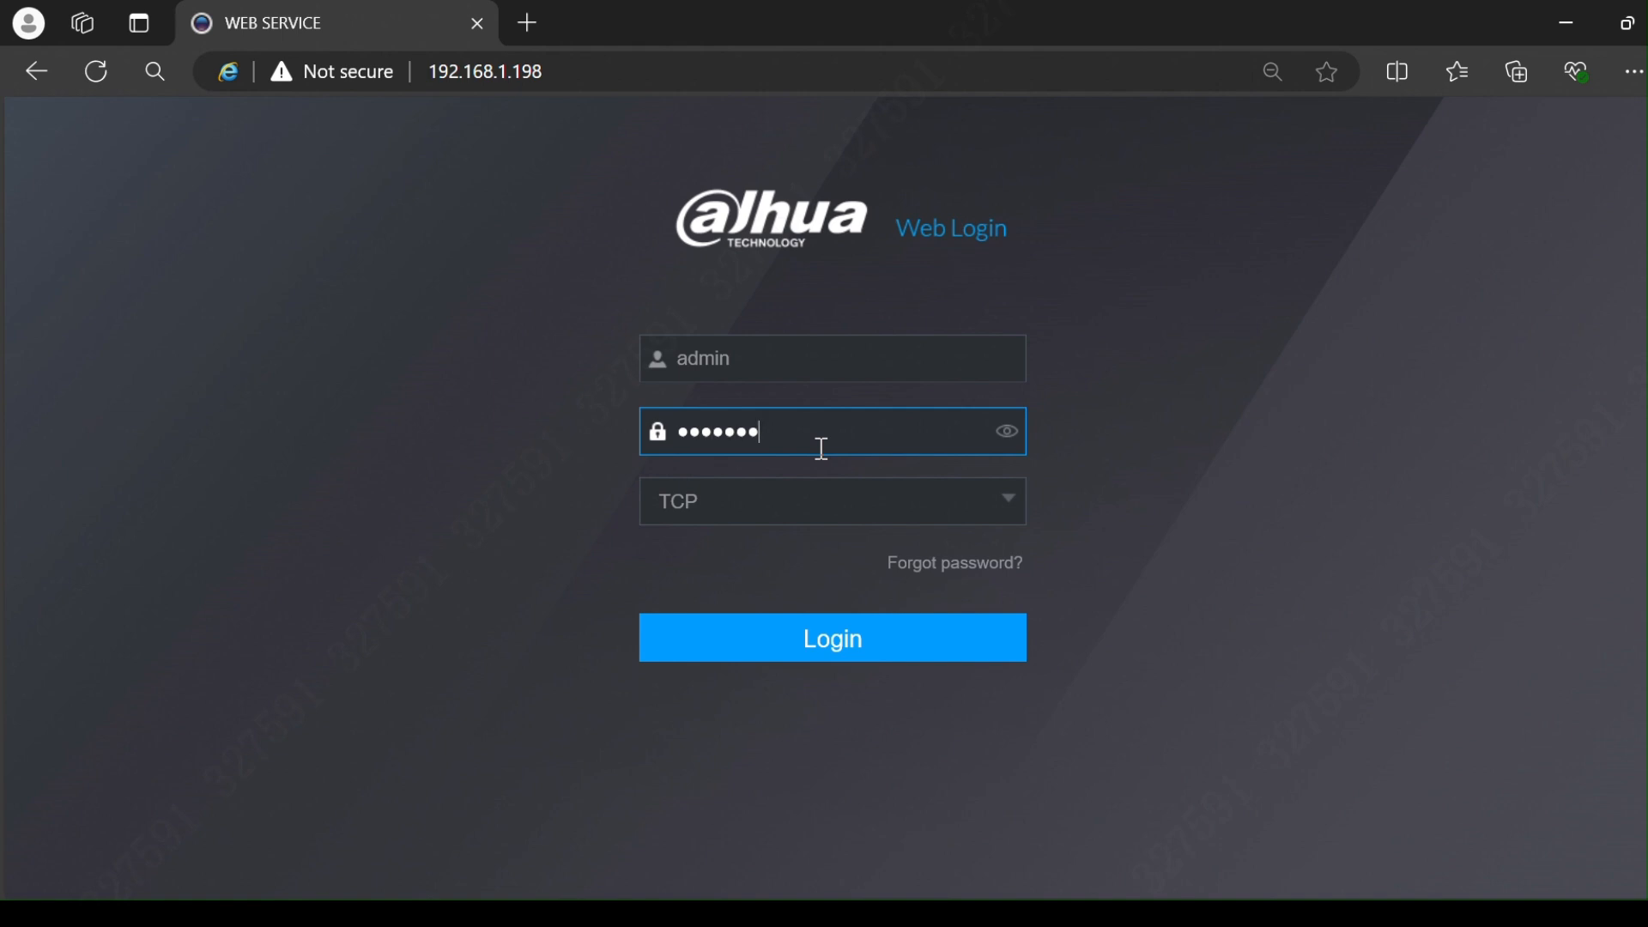
key(Return)
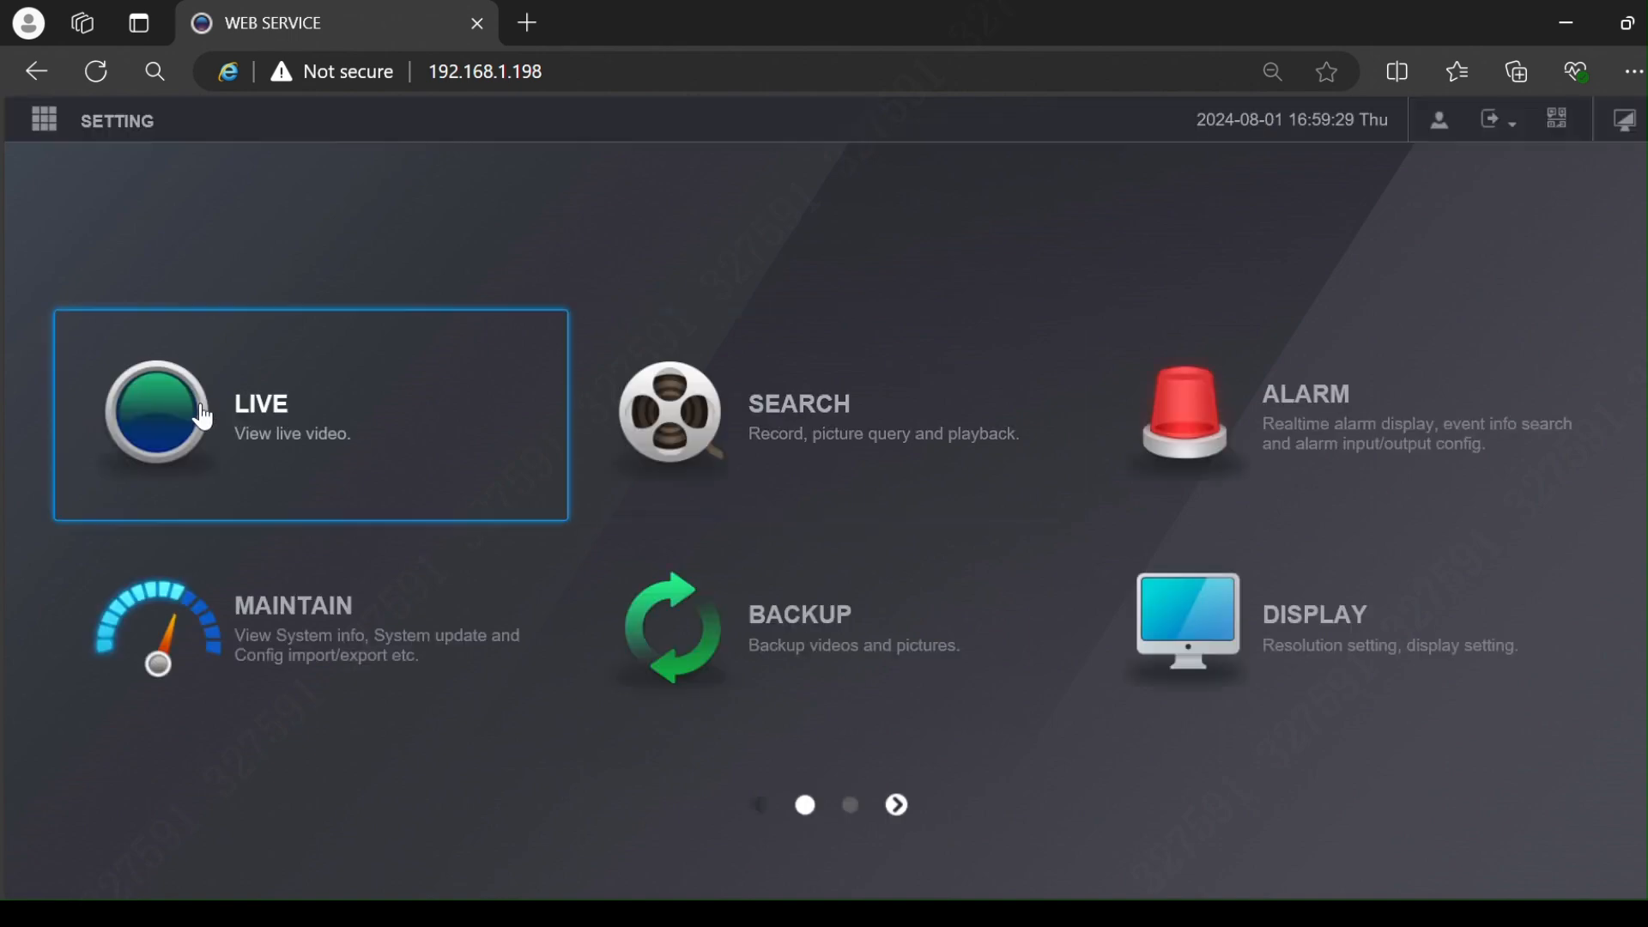
click(200, 404)
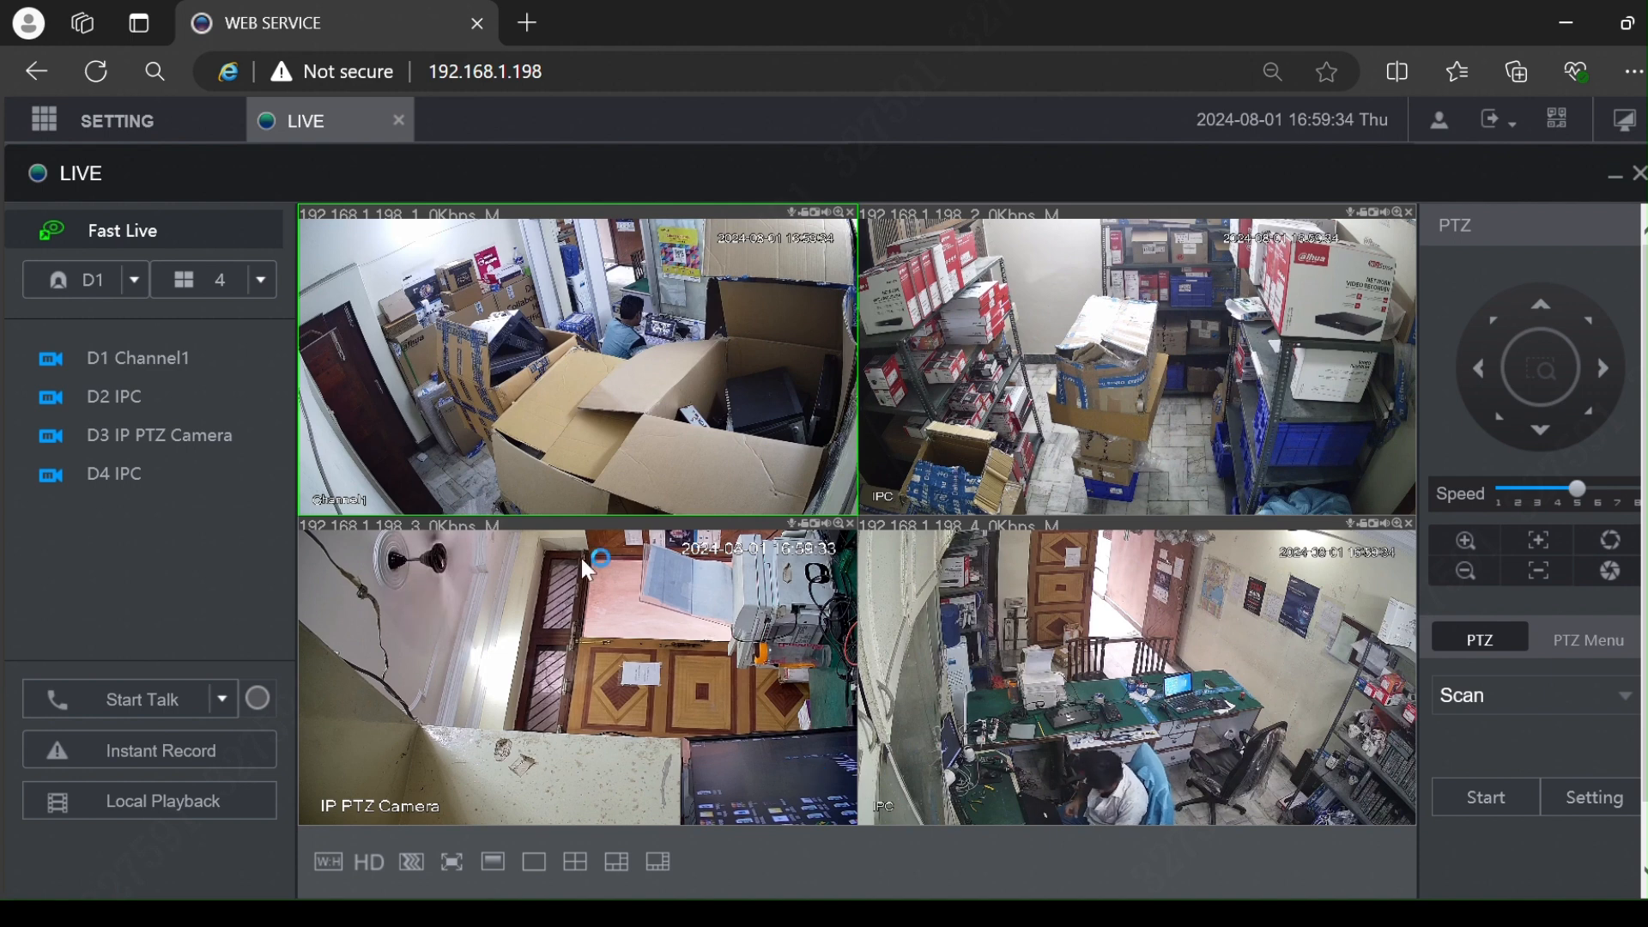
click(1612, 126)
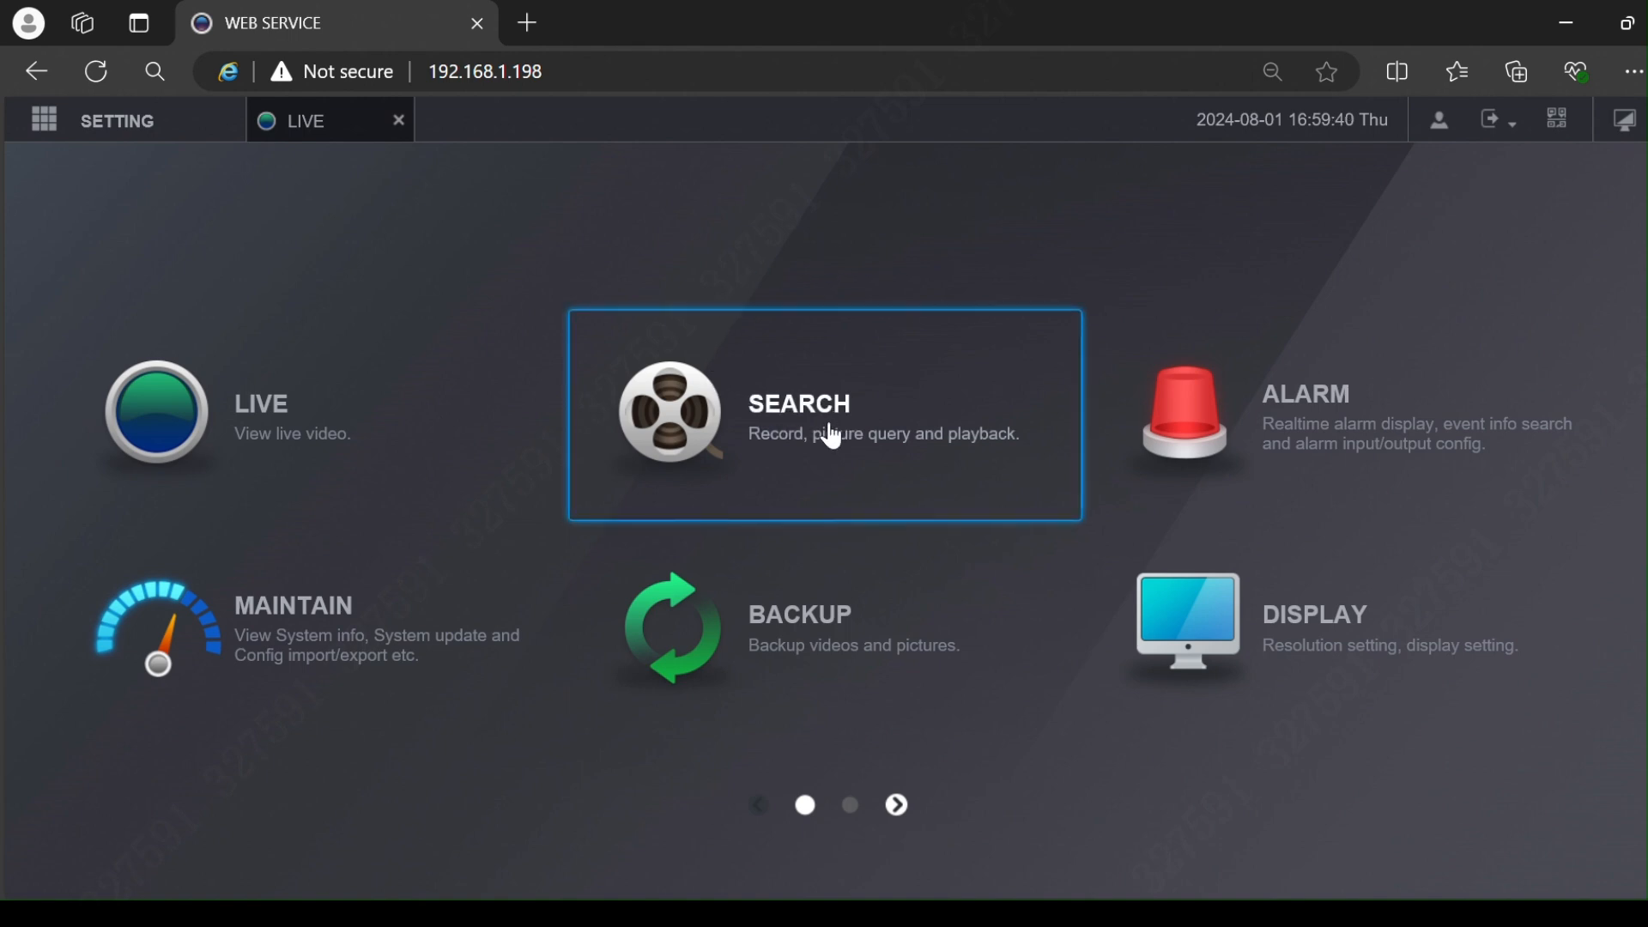
Step: Open playback SEARCH and uncheck D4, D3 and D2 so only Channel 1 remains
click(684, 416)
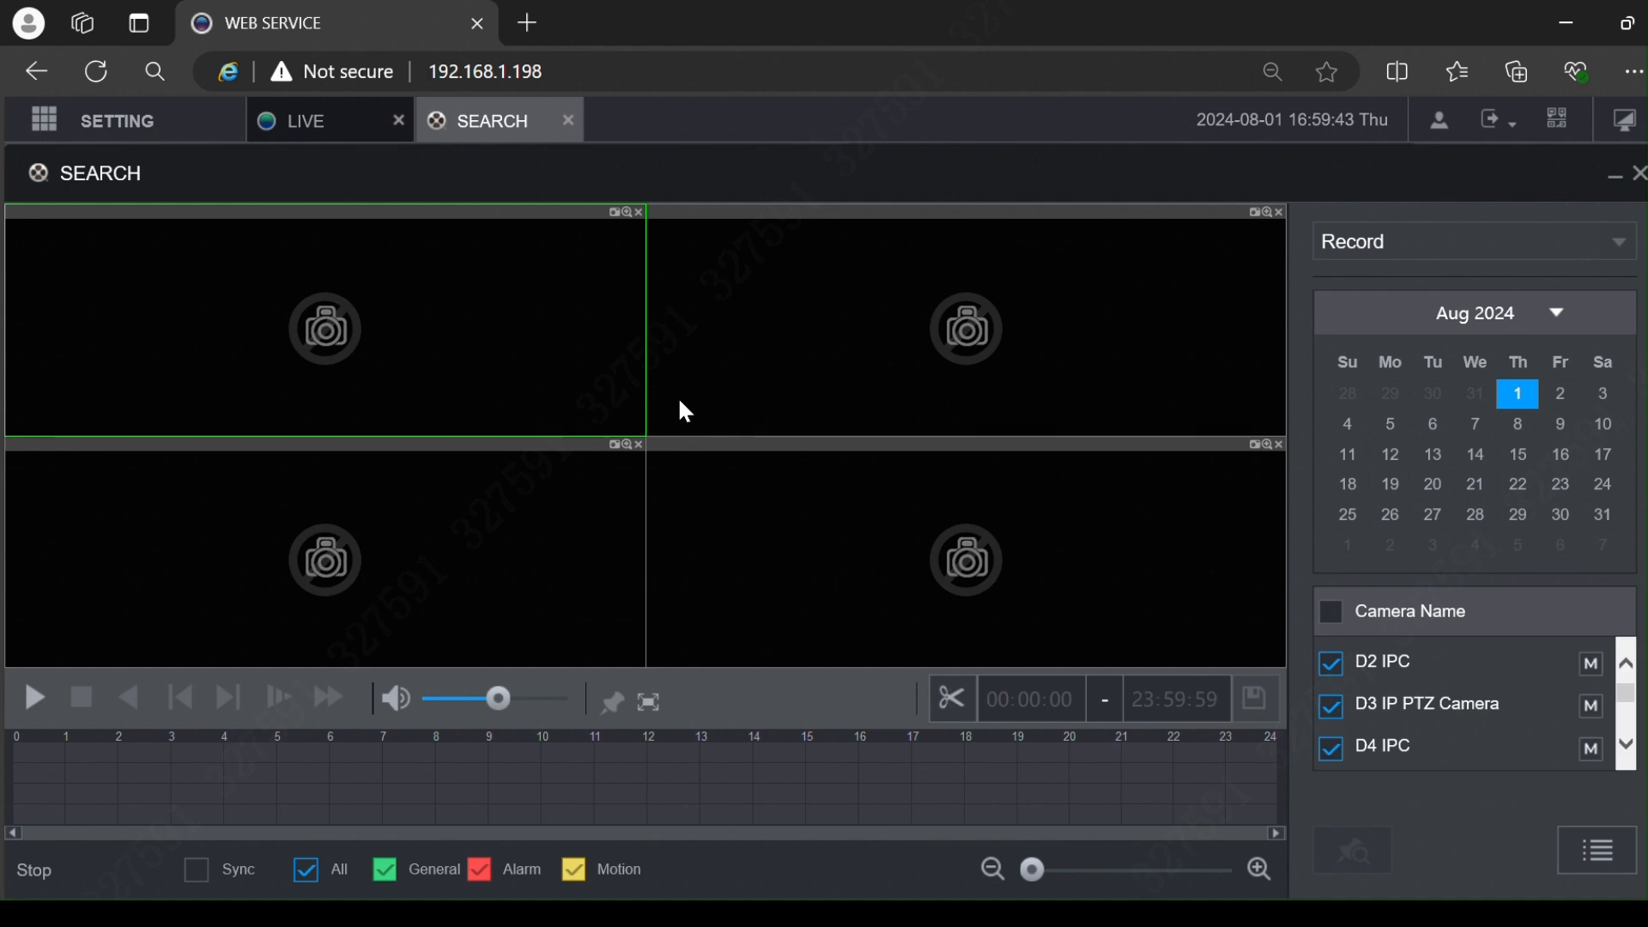
click(1339, 750)
click(1339, 709)
scroll(1351, 704, down, 1)
scroll(1343, 713, up, 1)
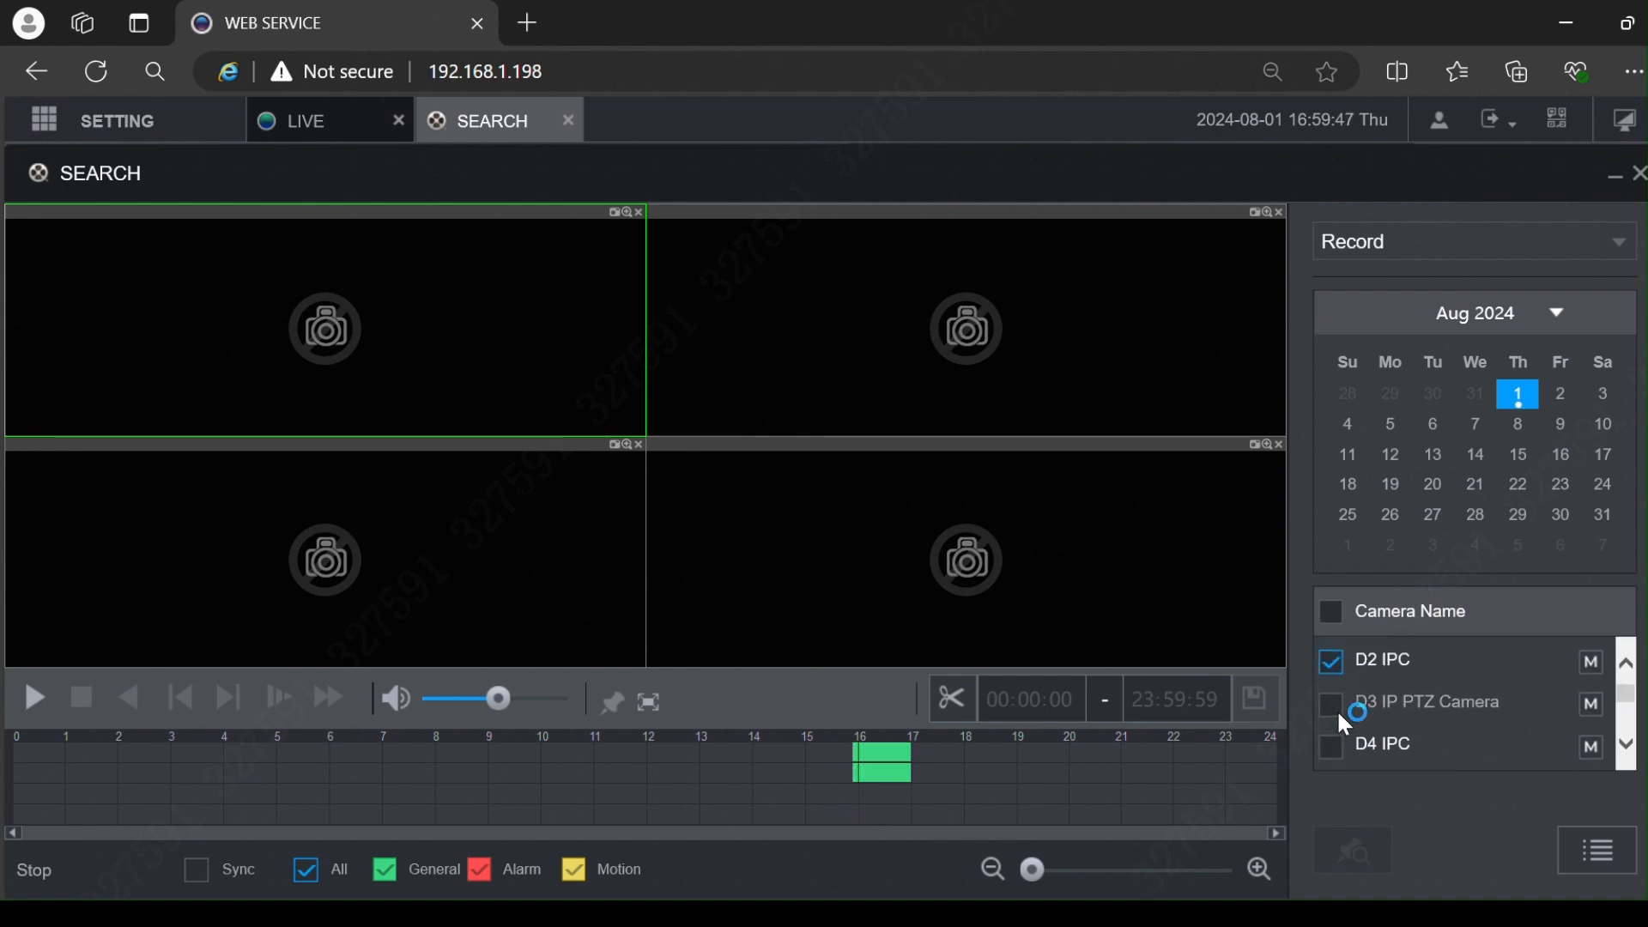
click(1332, 660)
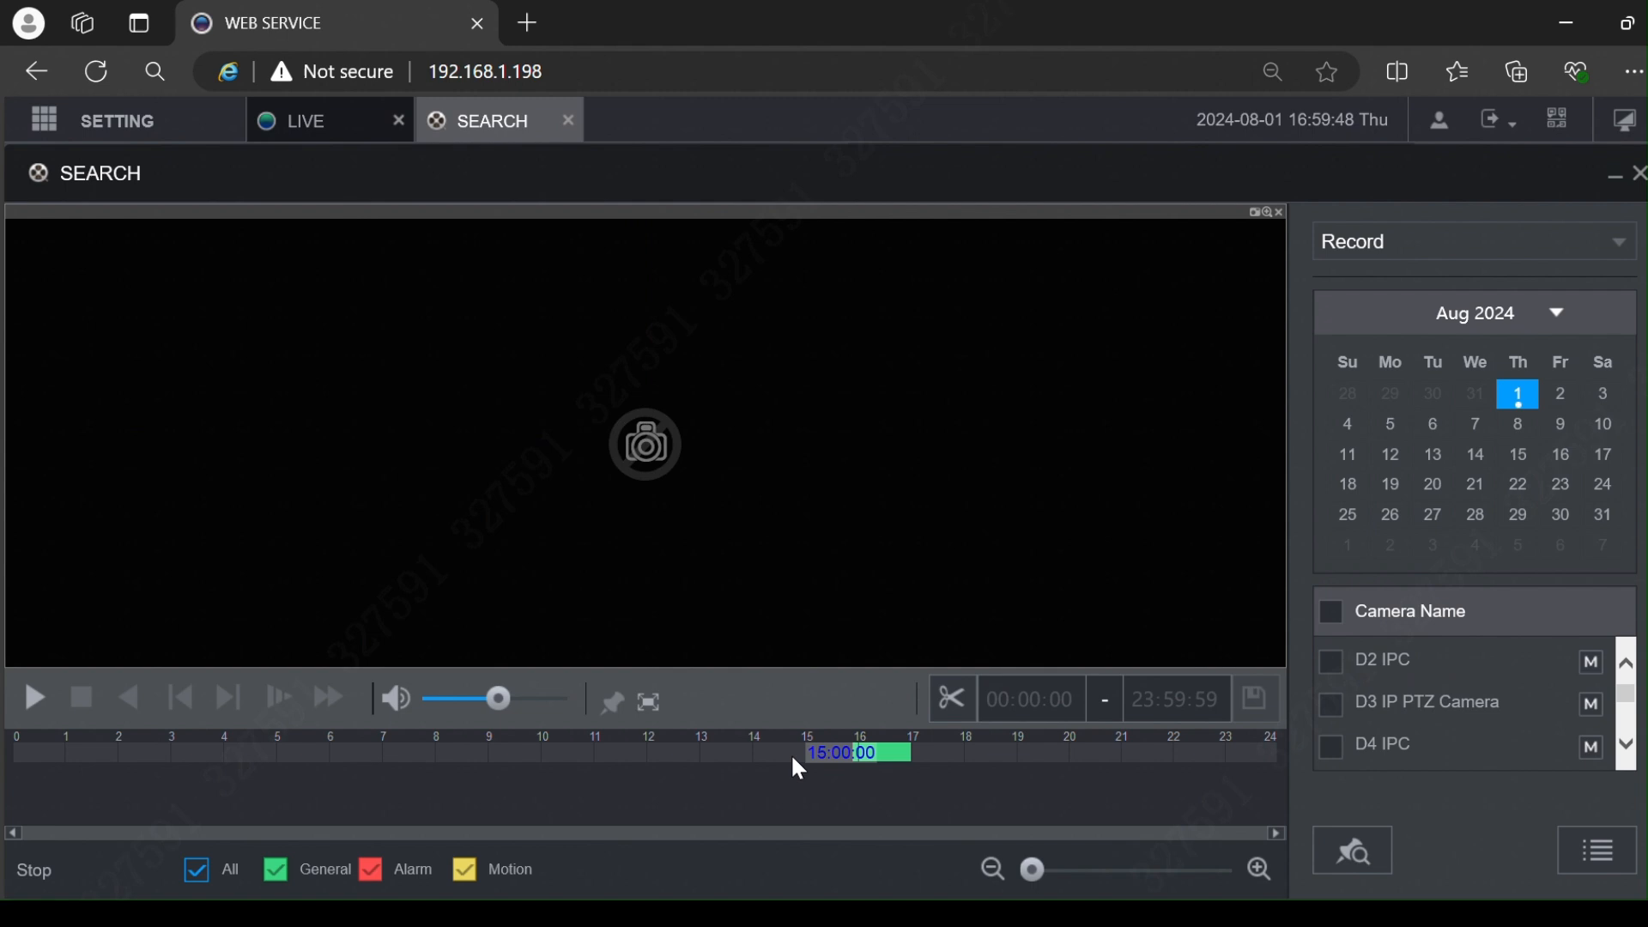
Step: Play Channel 1's recording from around 16:52 and turn on clipping
click(887, 753)
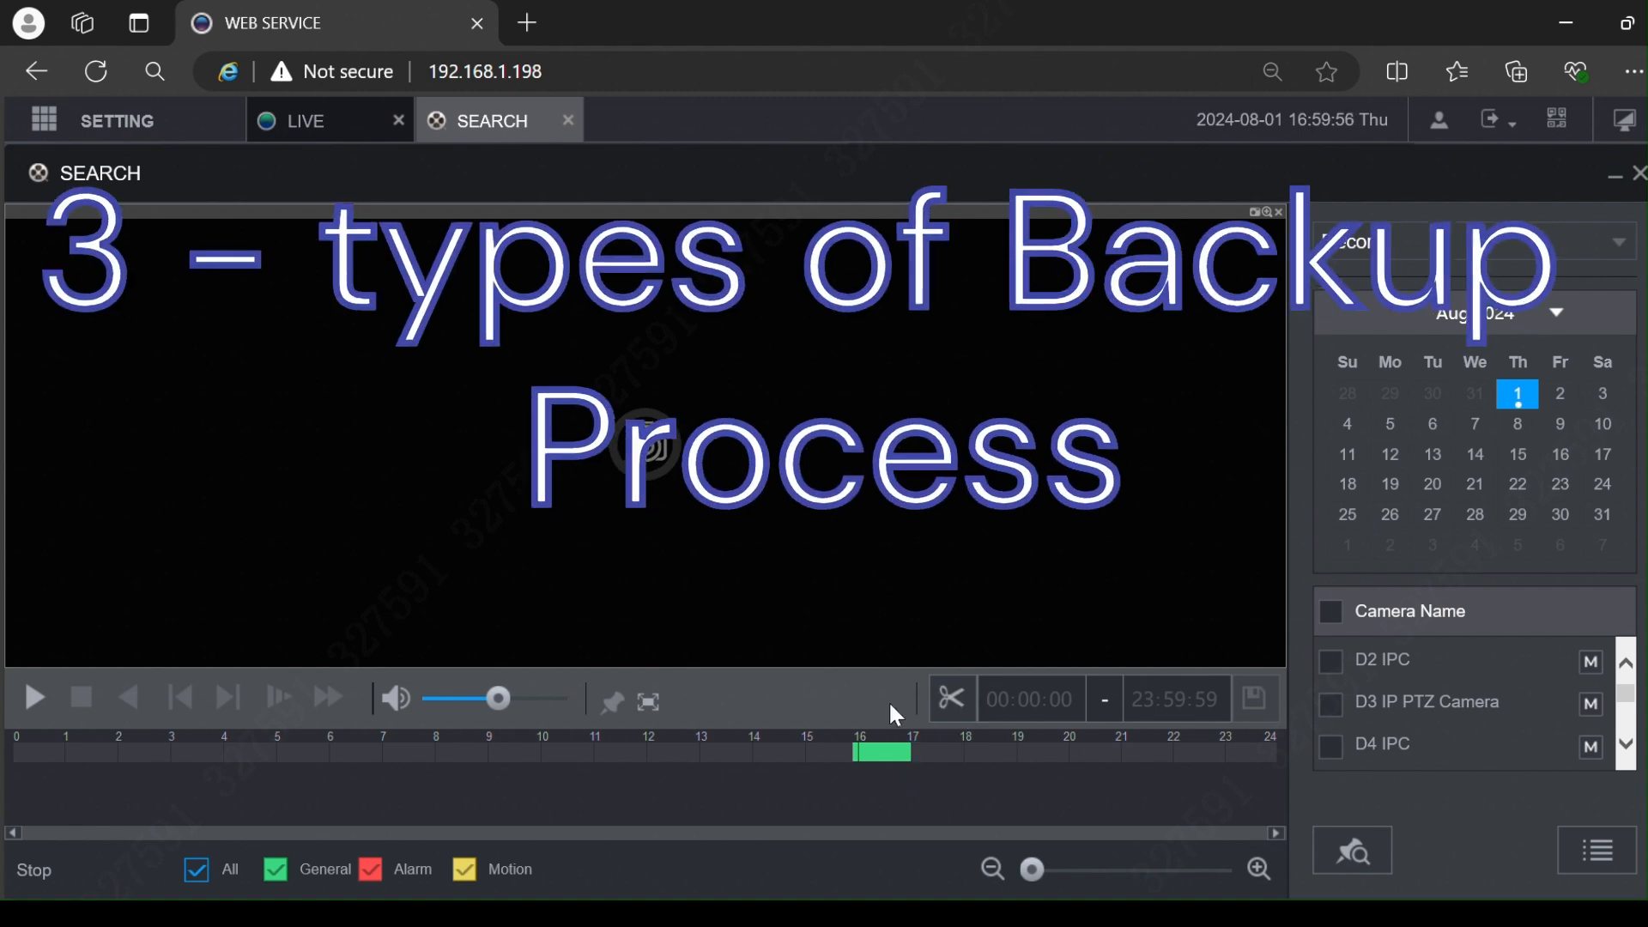
click(874, 749)
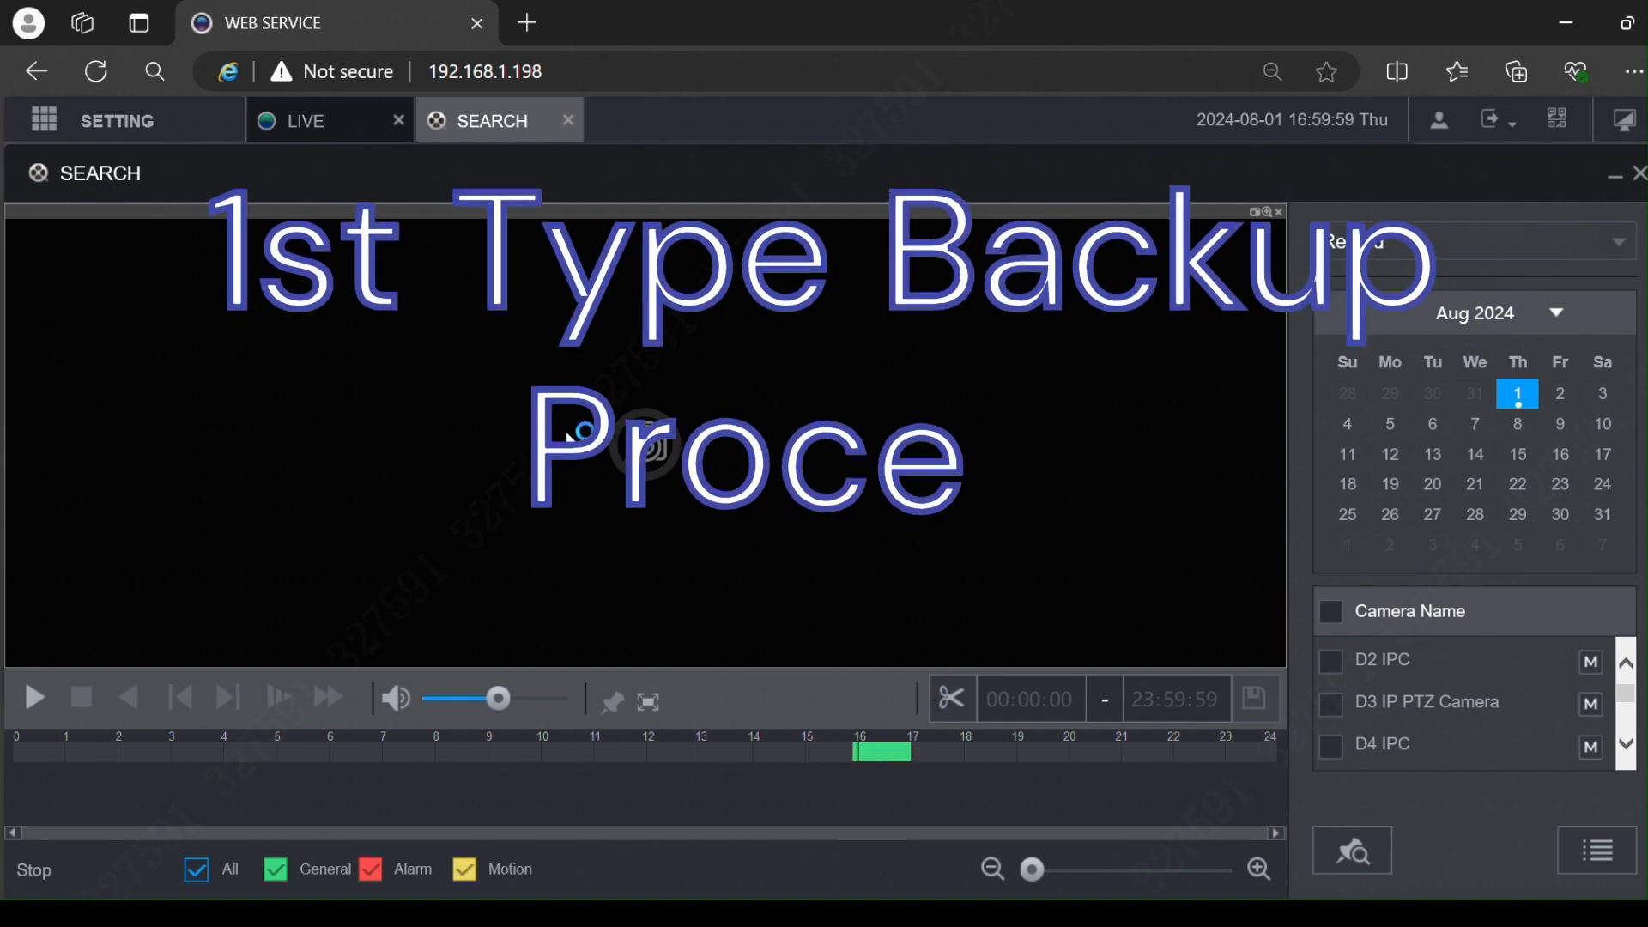
click(893, 749)
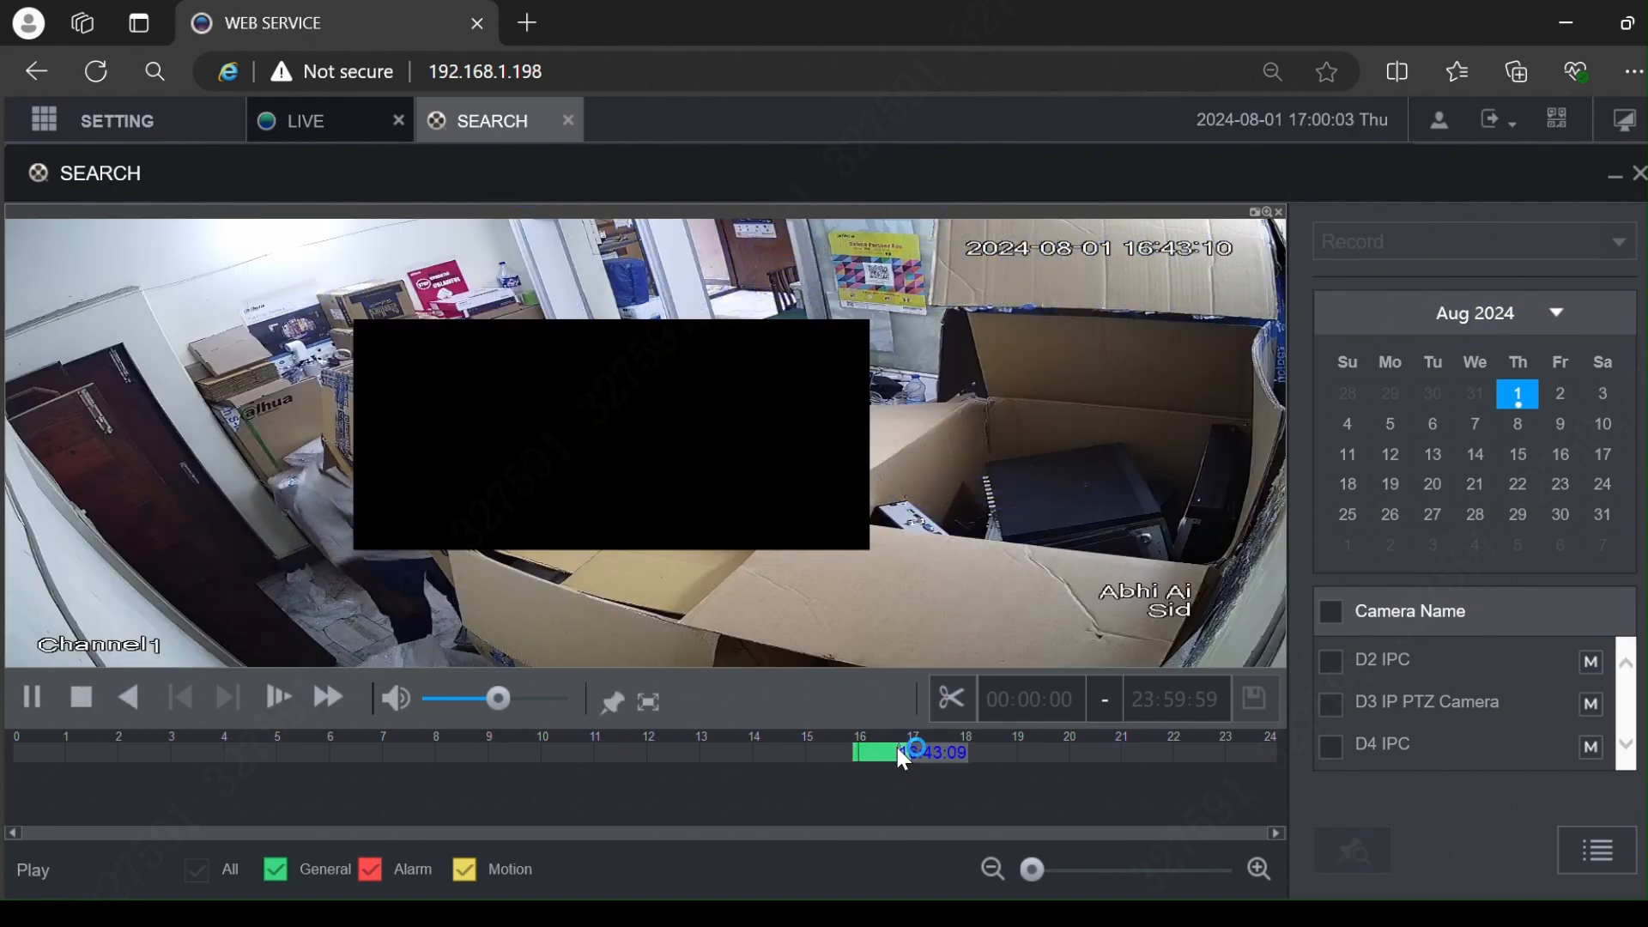
click(904, 752)
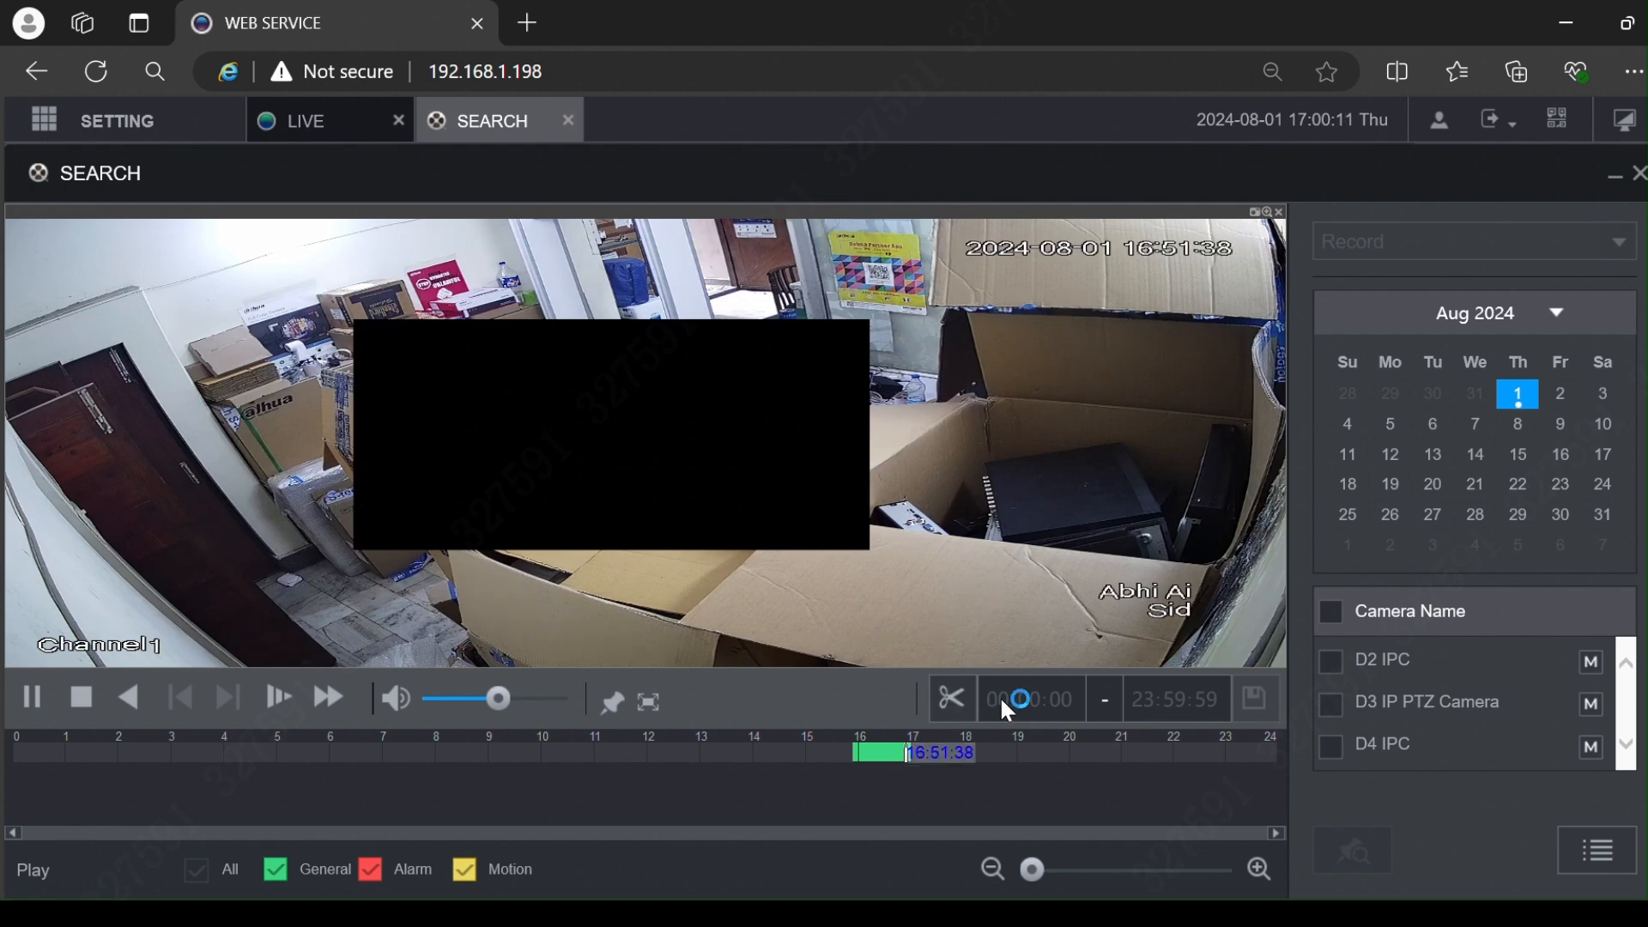
click(954, 702)
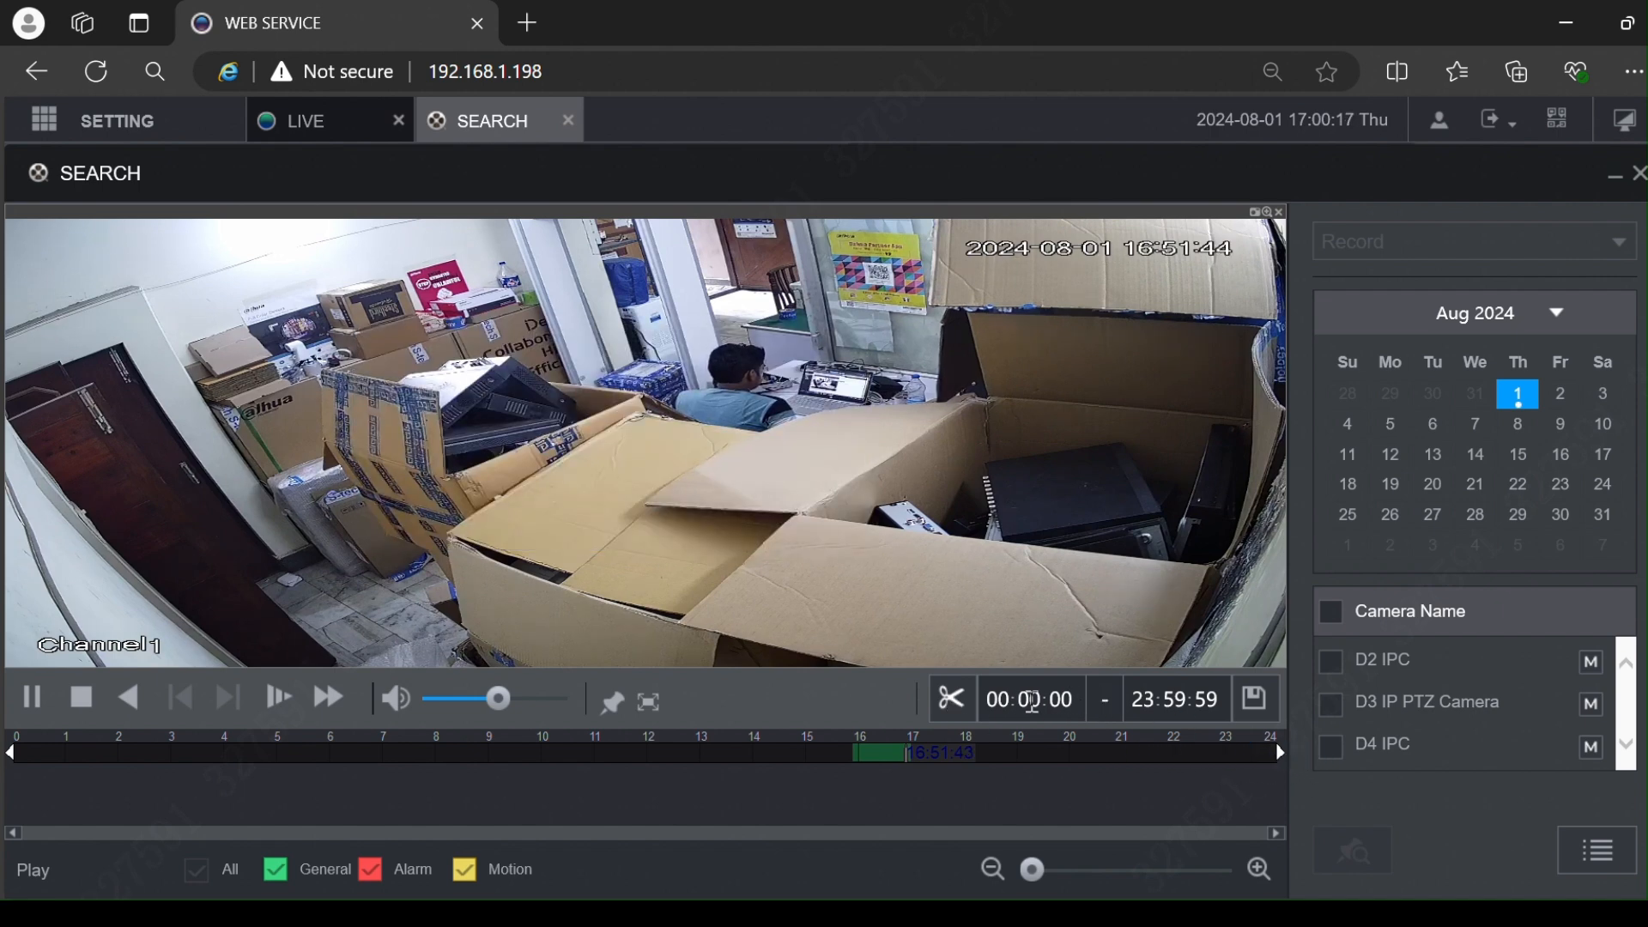
Step: Set the clip start time to 16:18:00
click(1034, 700)
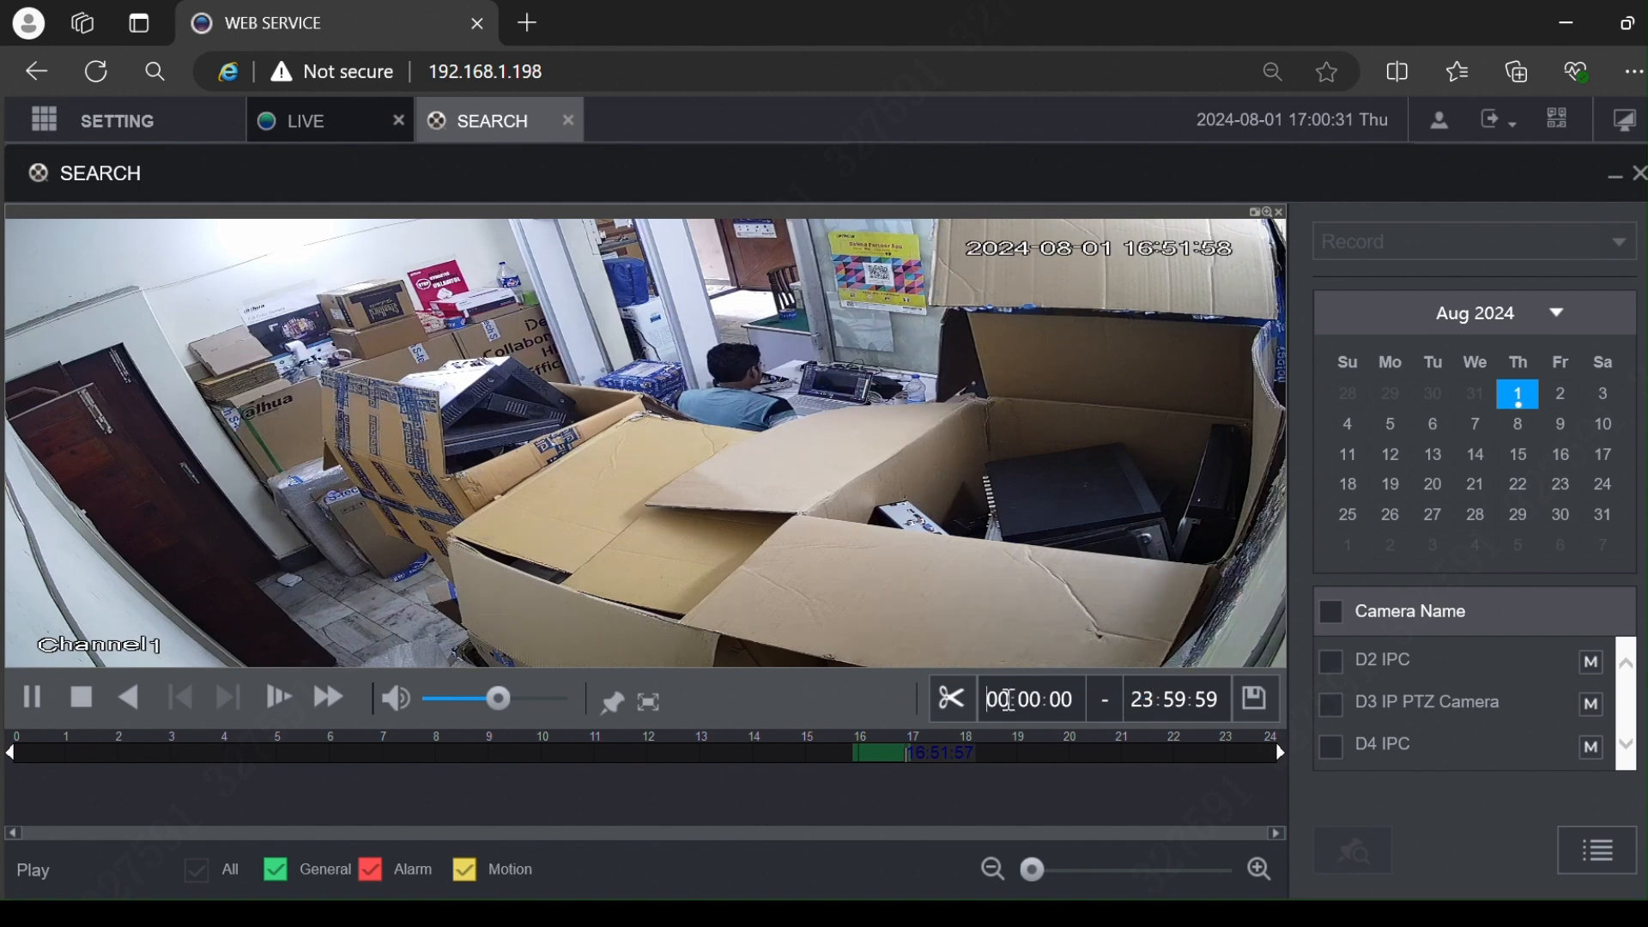
key(Delete)
key(Delete)
text(16)
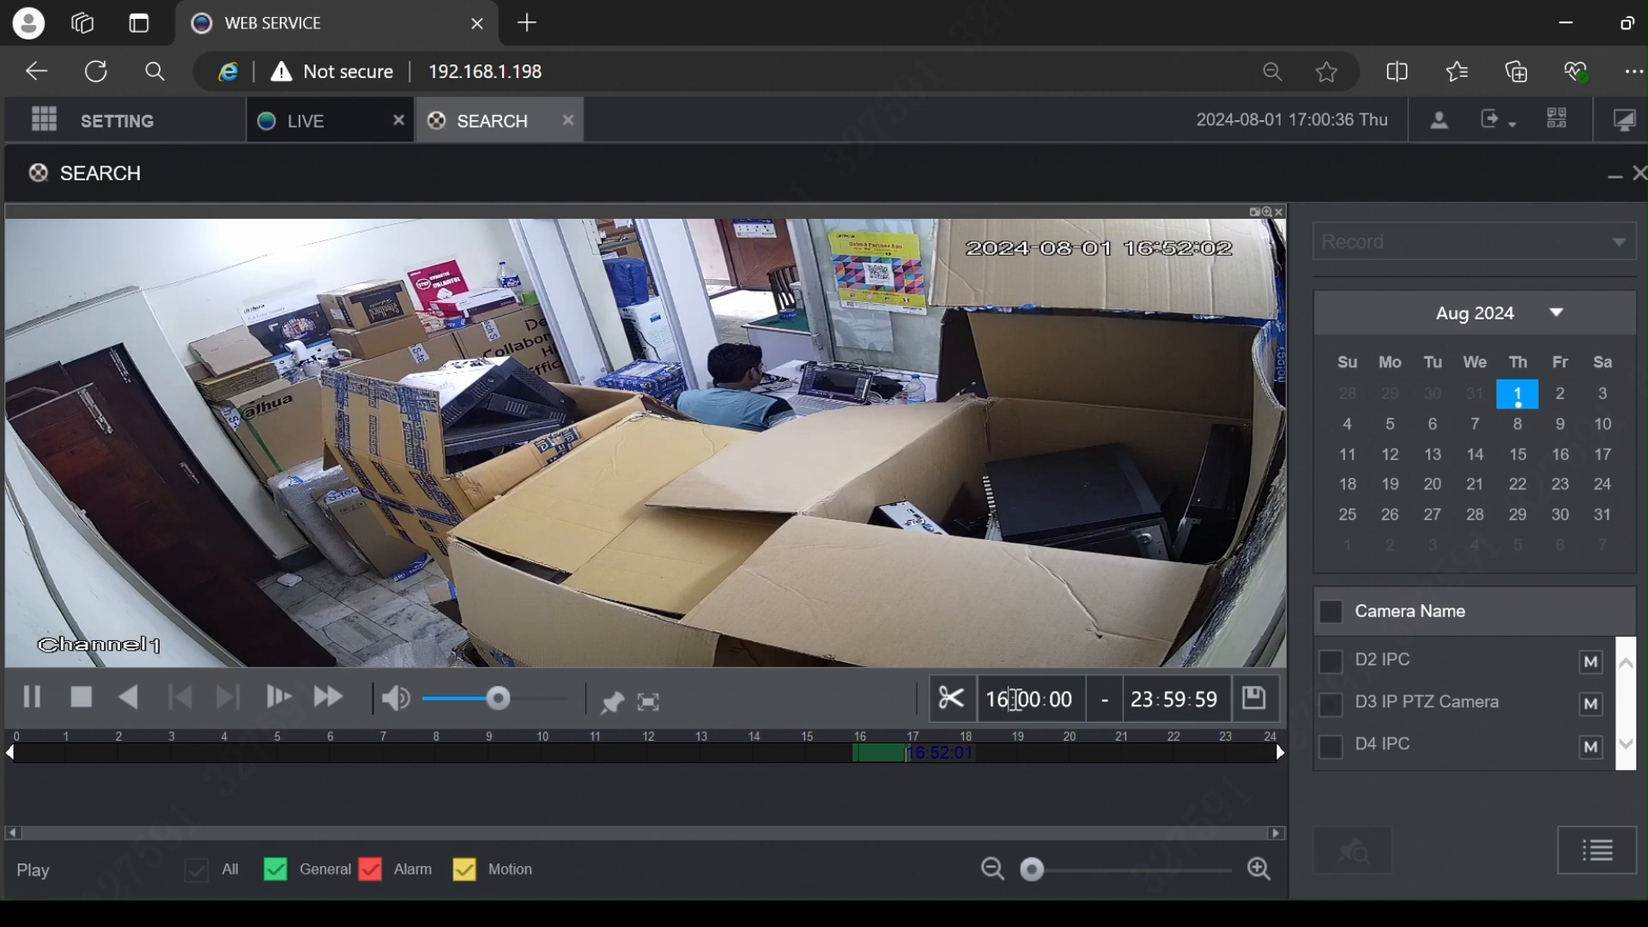
click(1043, 703)
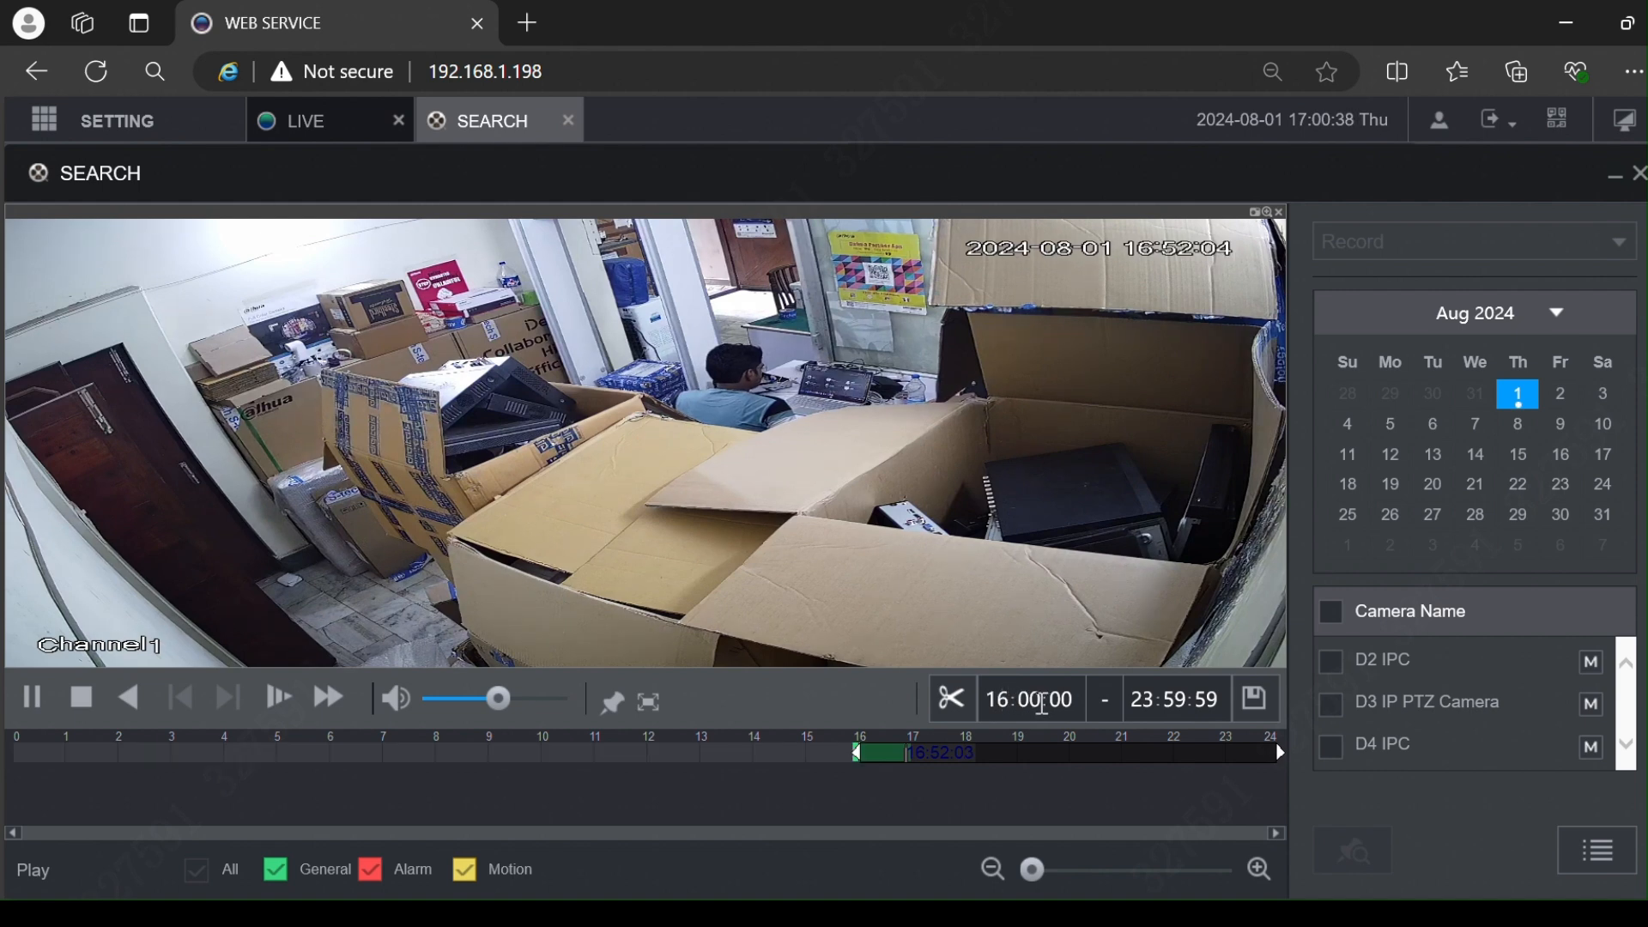
text(1)
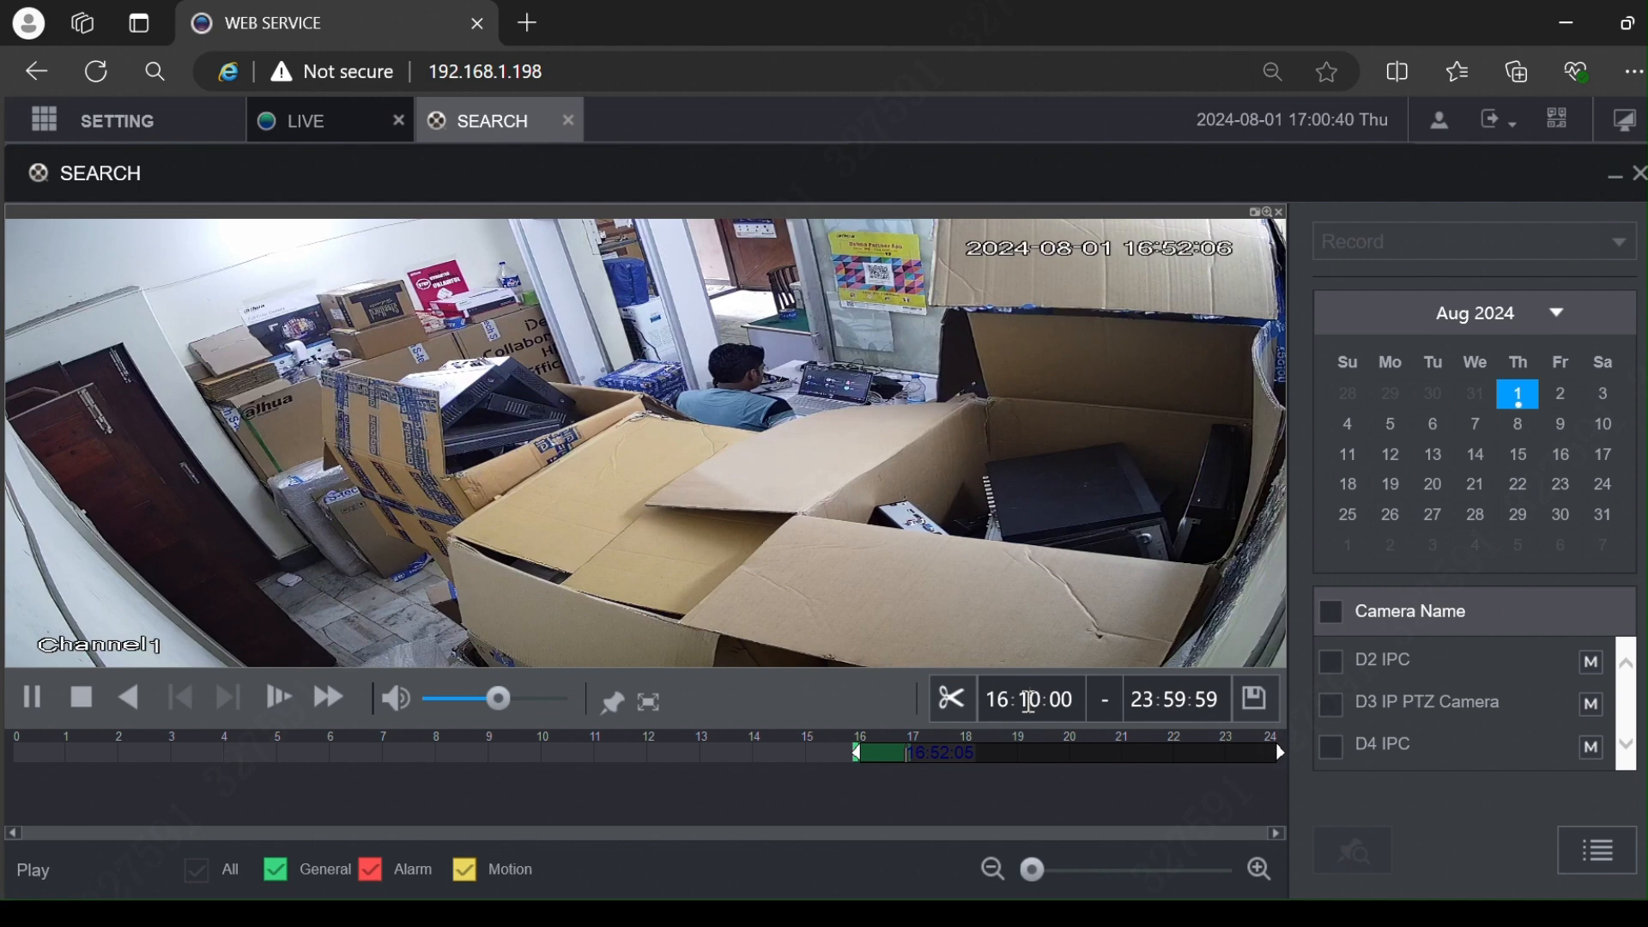
text(8)
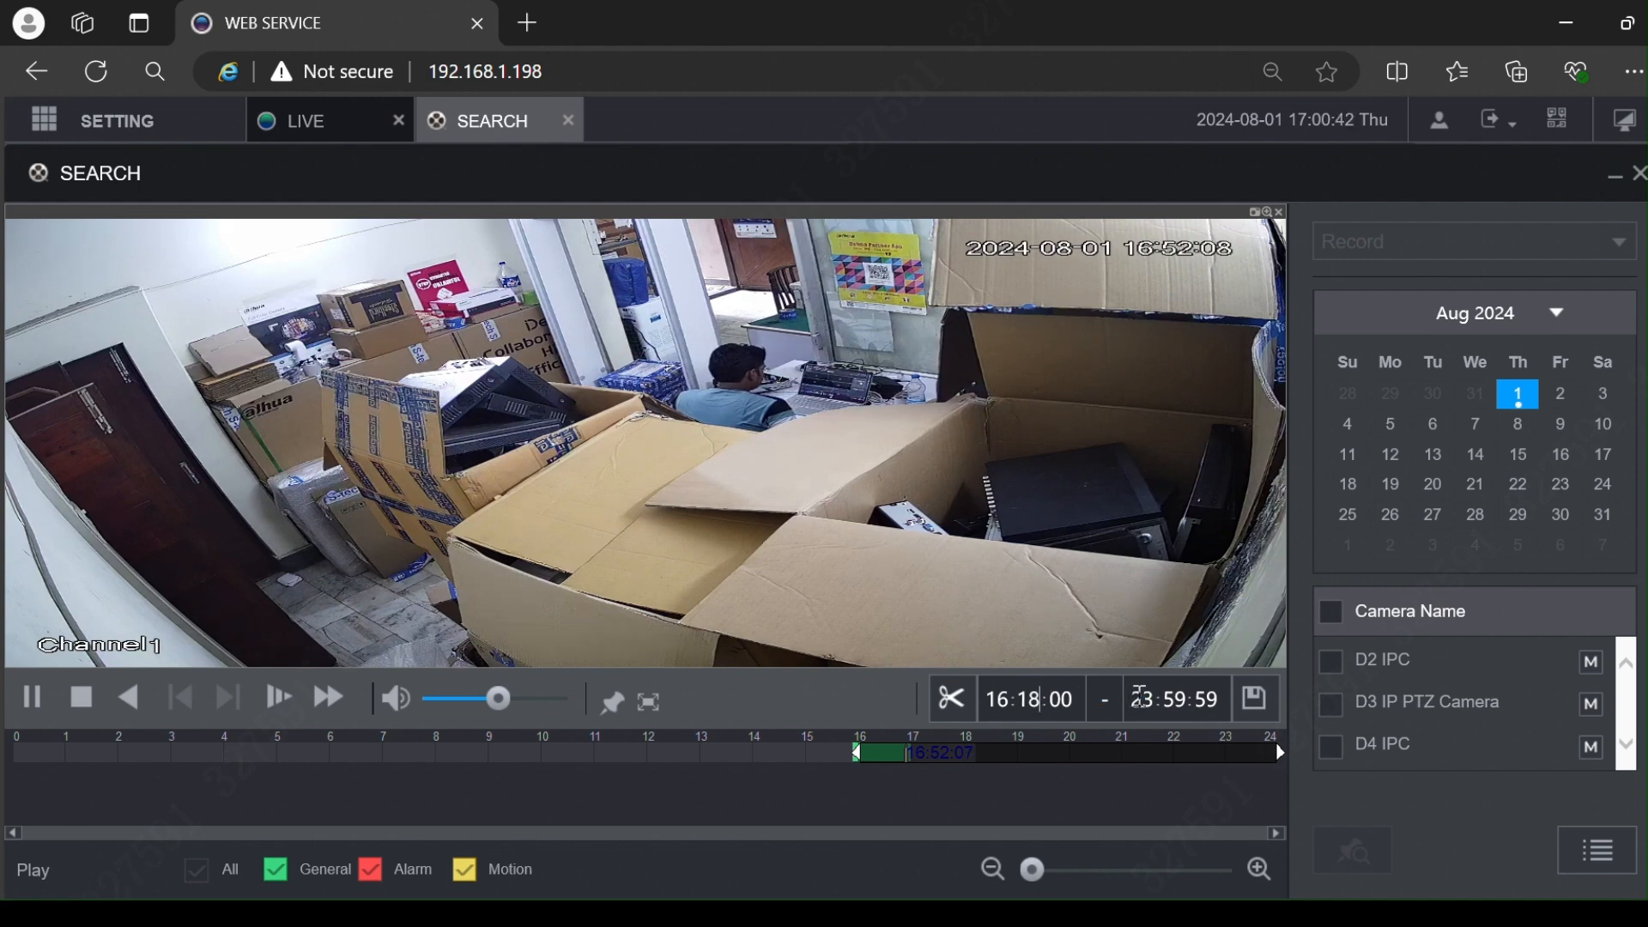
Step: Set the clip end time to 16:40:59
click(1154, 699)
key(BackSpace)
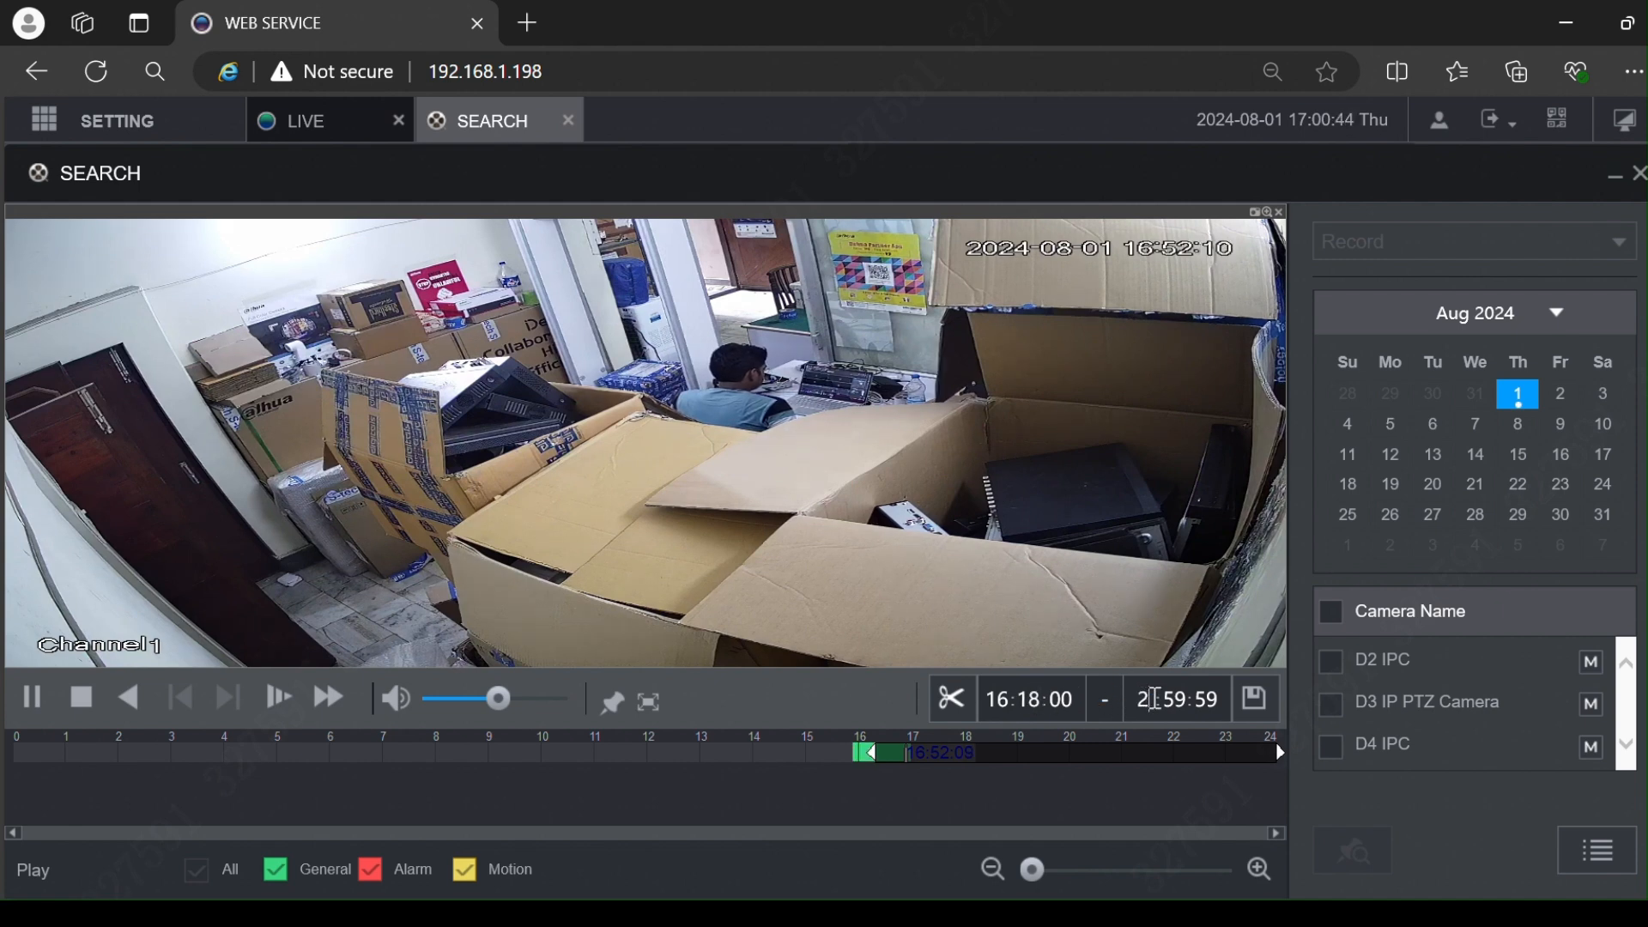
text(6)
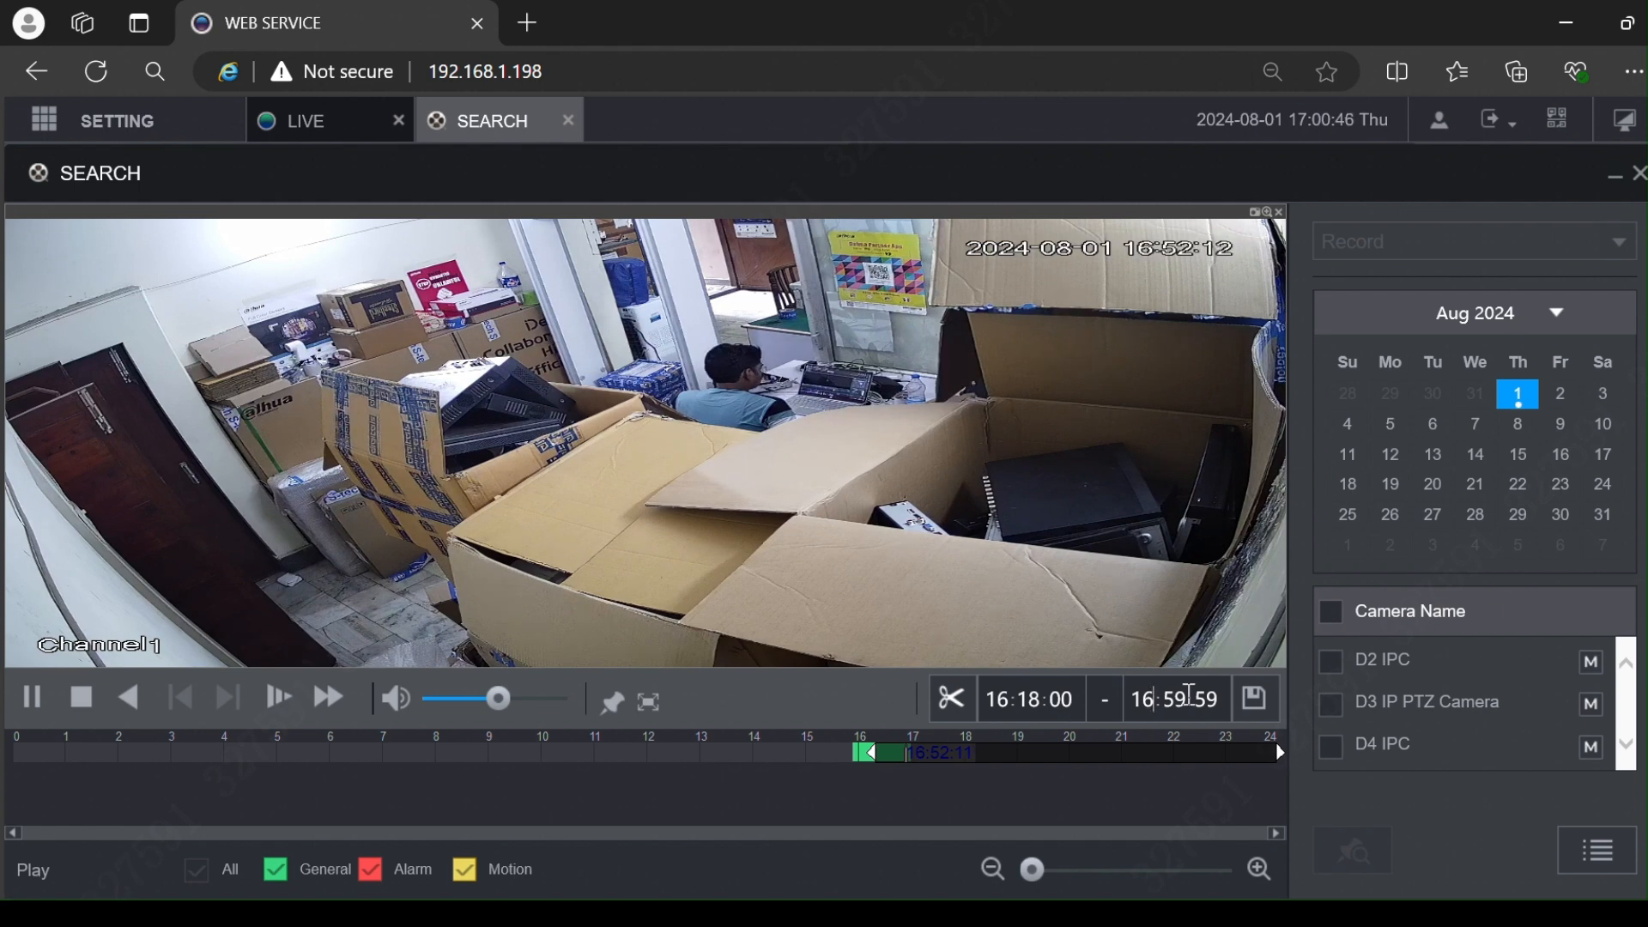
click(1186, 700)
key(BackSpace)
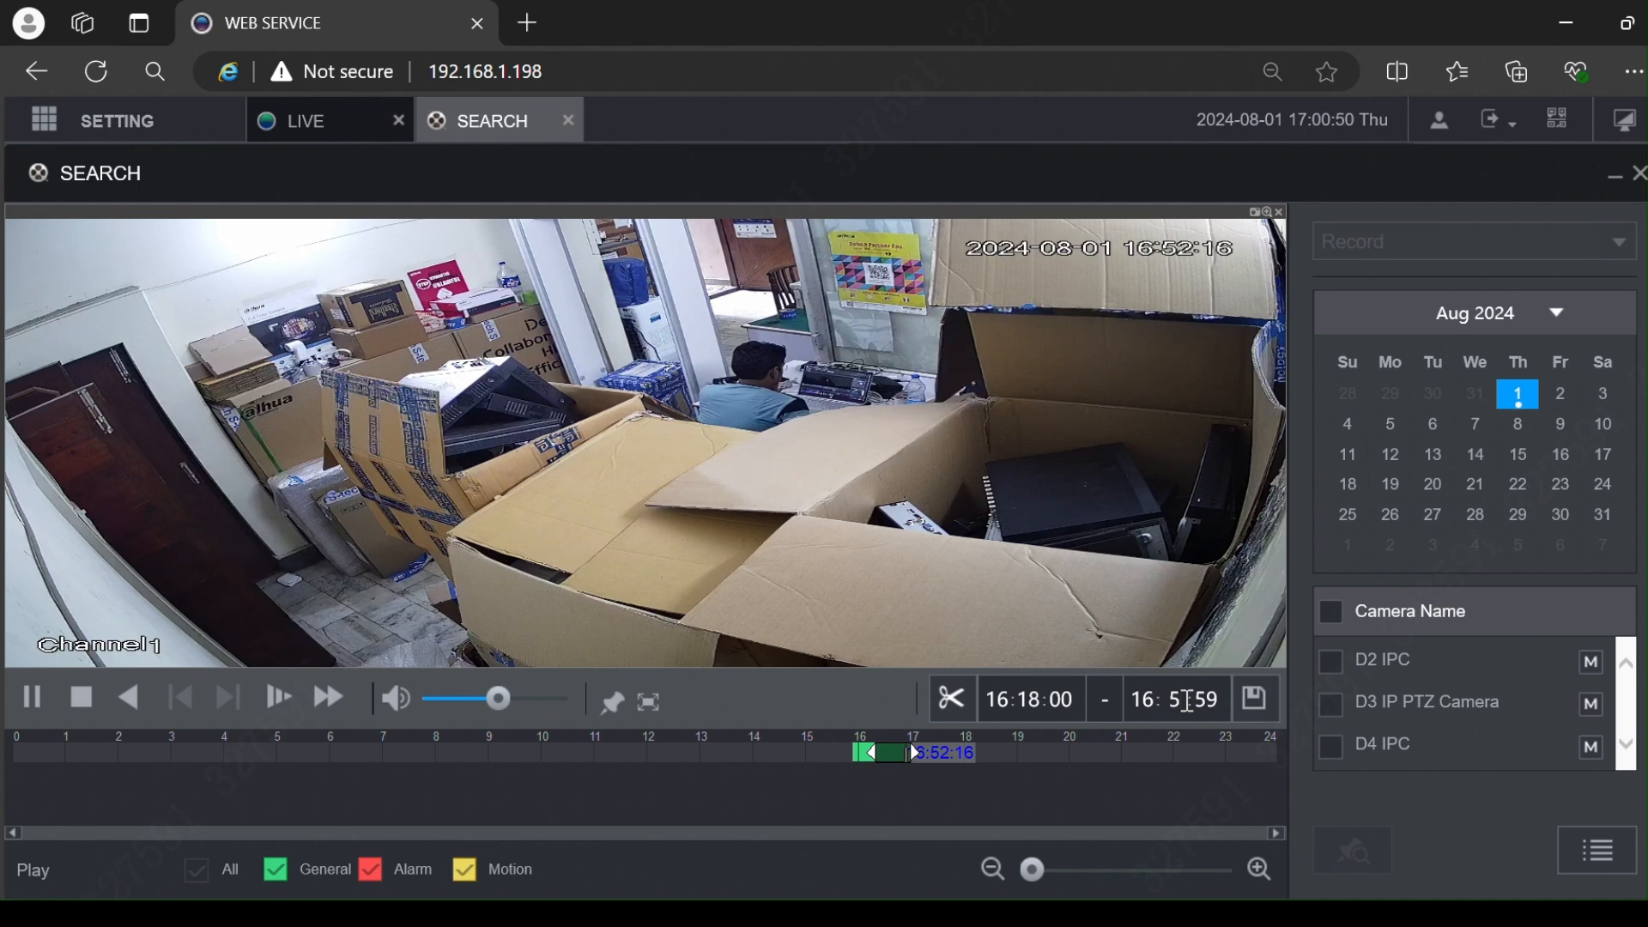
key(BackSpace)
text(40)
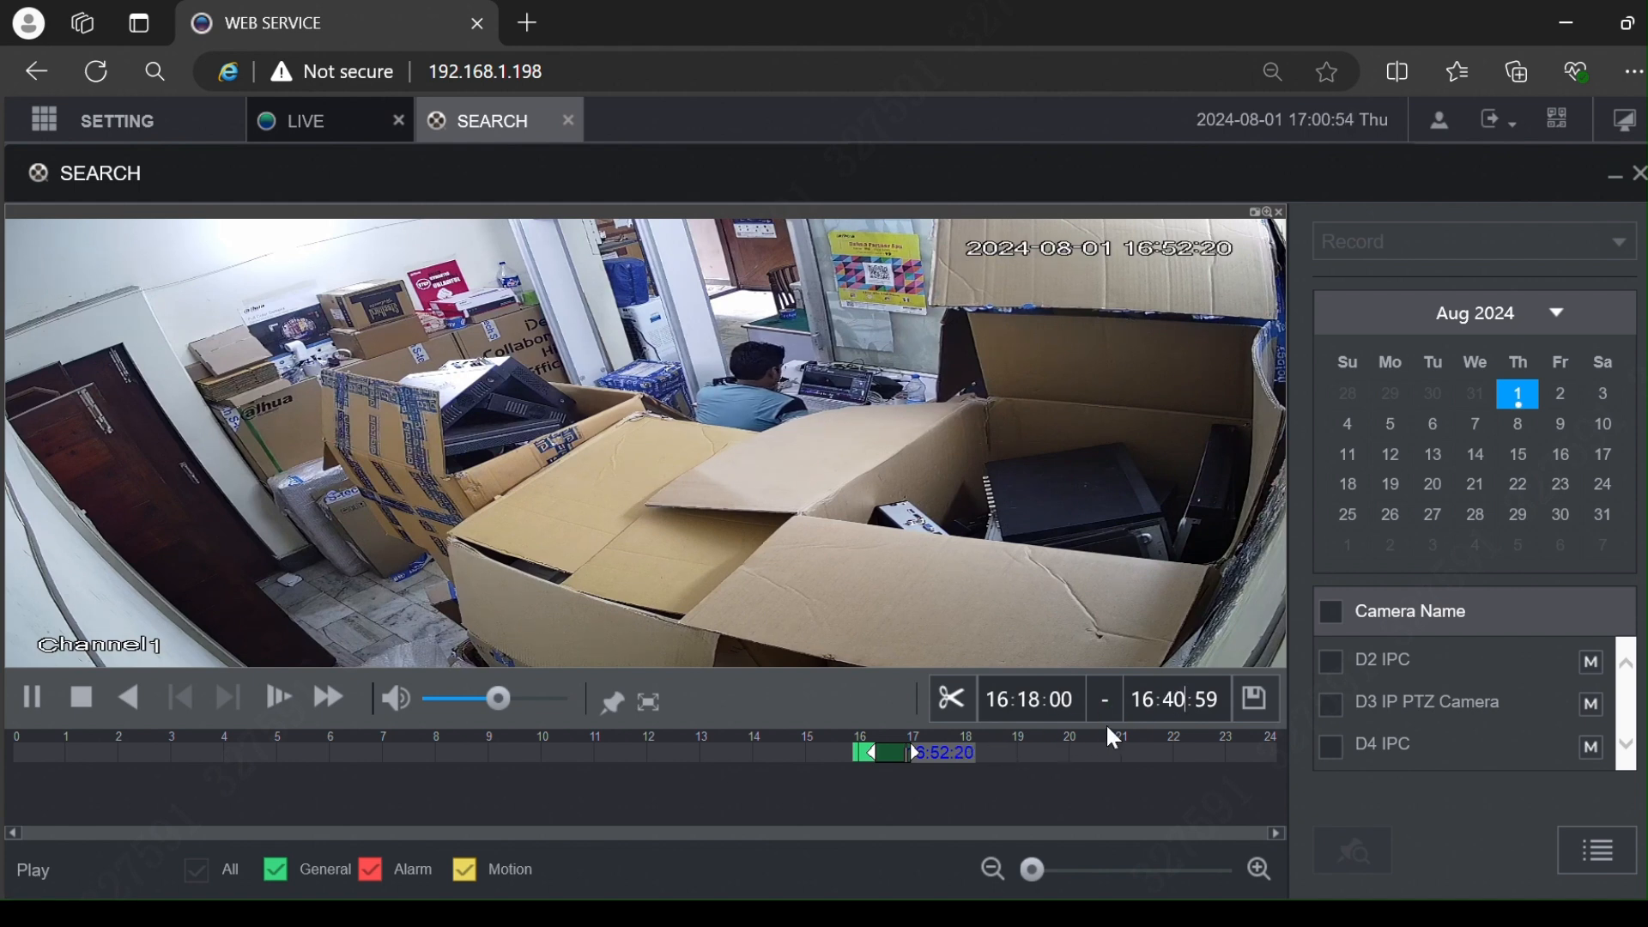
Step: Open the Video Clip save dialog, keeping DAV format and the C:\RecordDownload path
click(1259, 700)
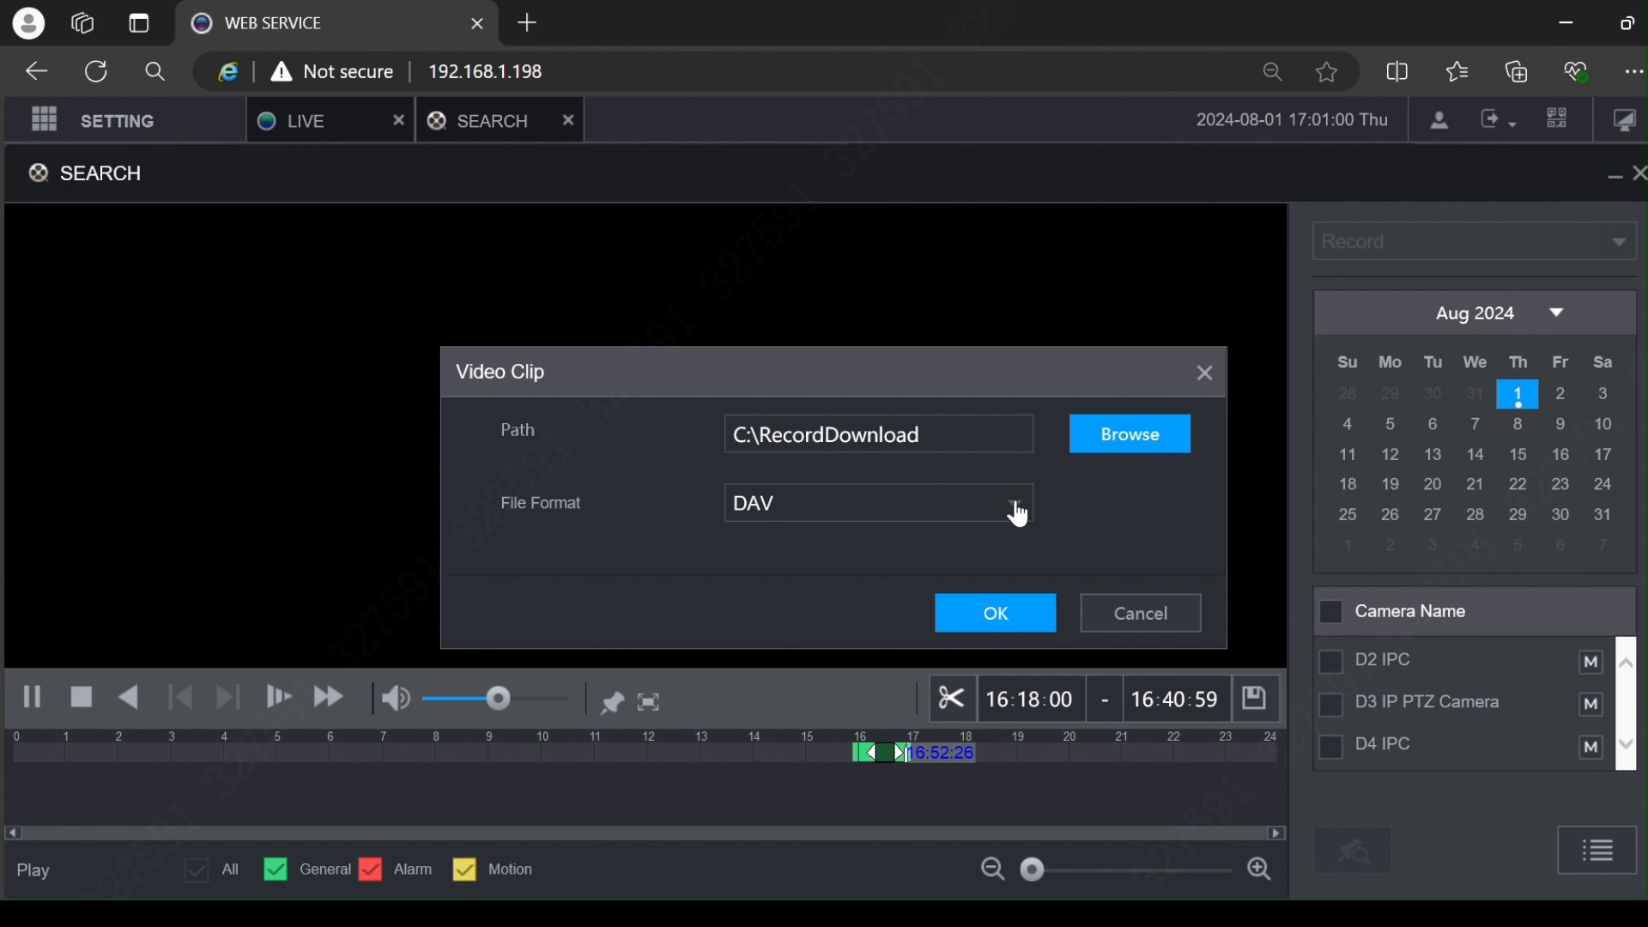
click(912, 508)
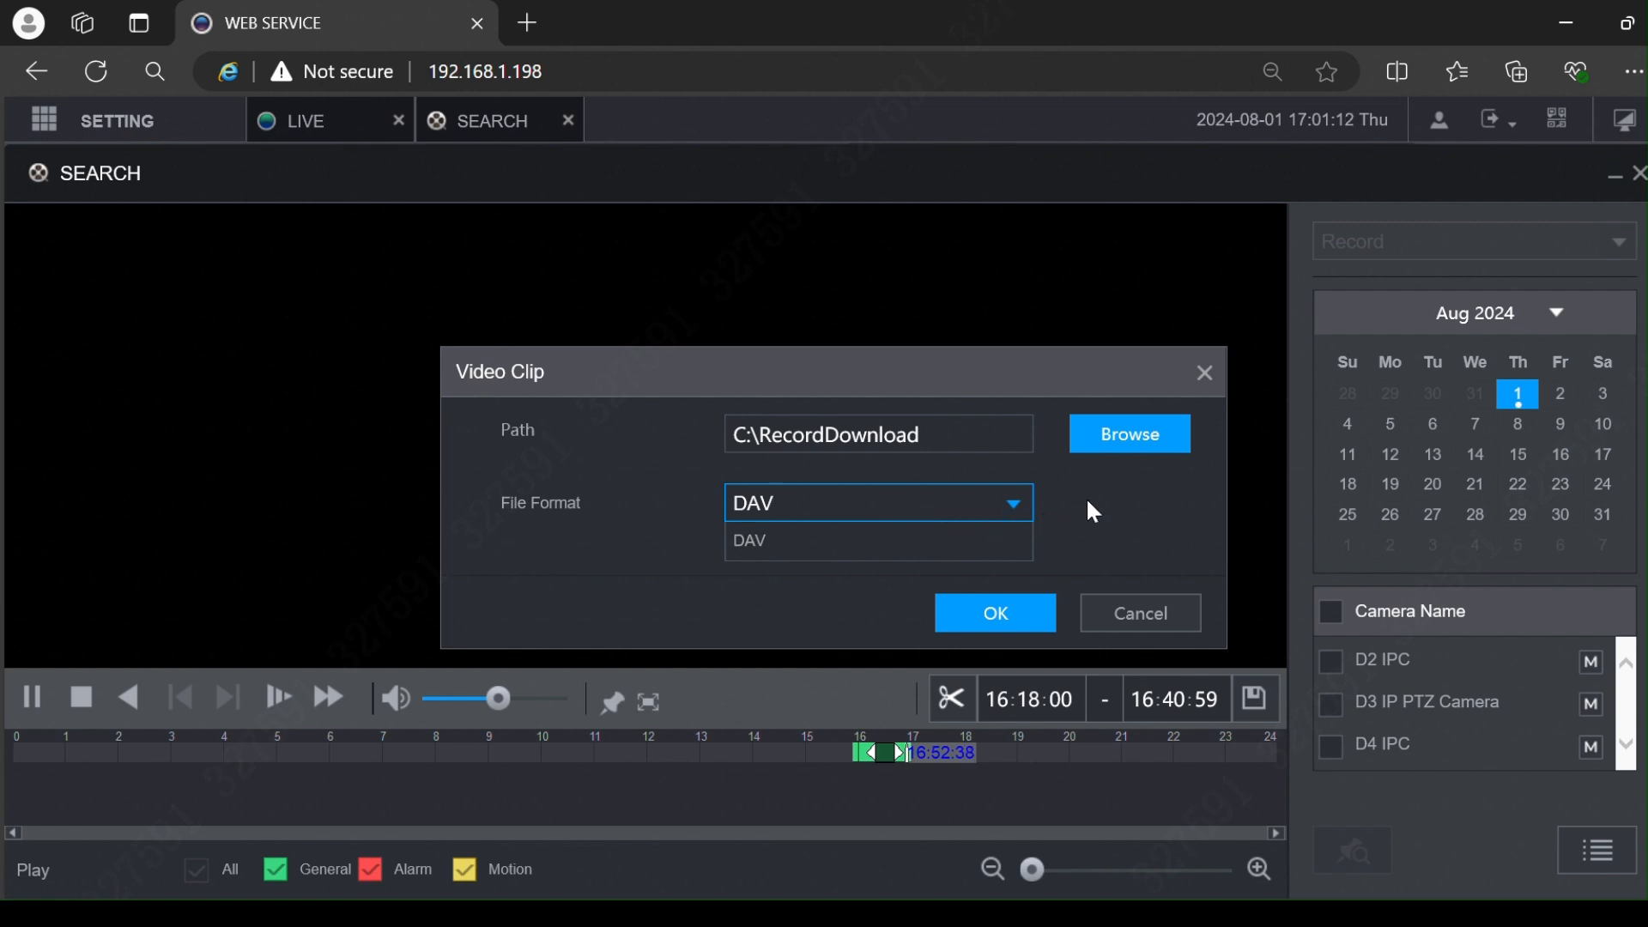
click(1014, 507)
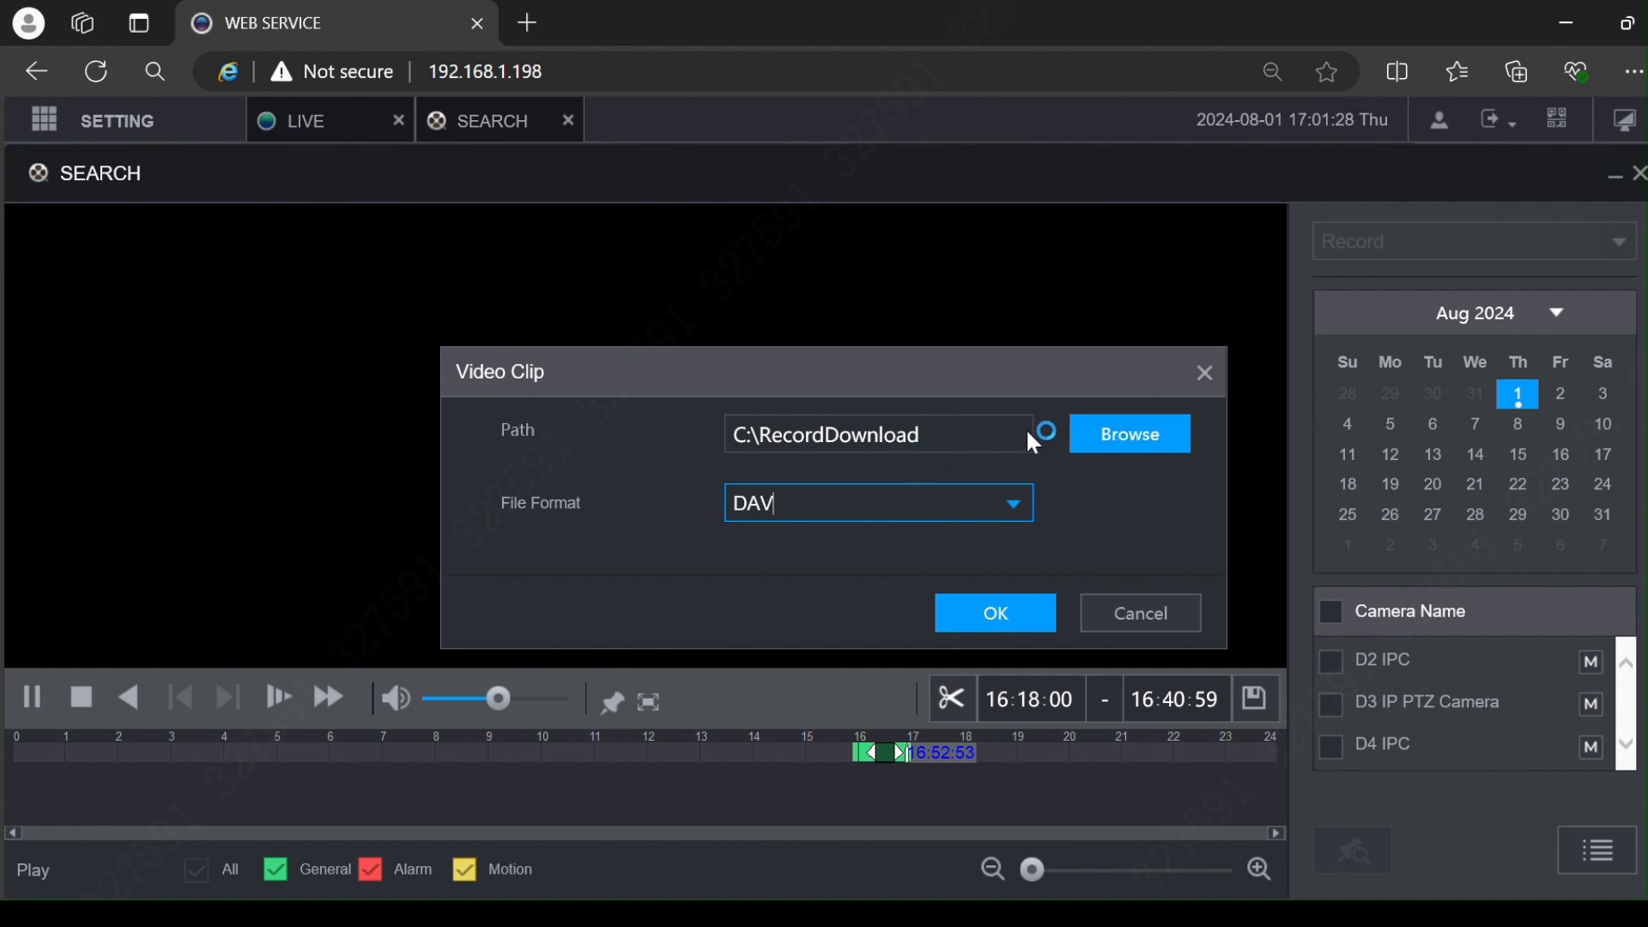
click(1090, 434)
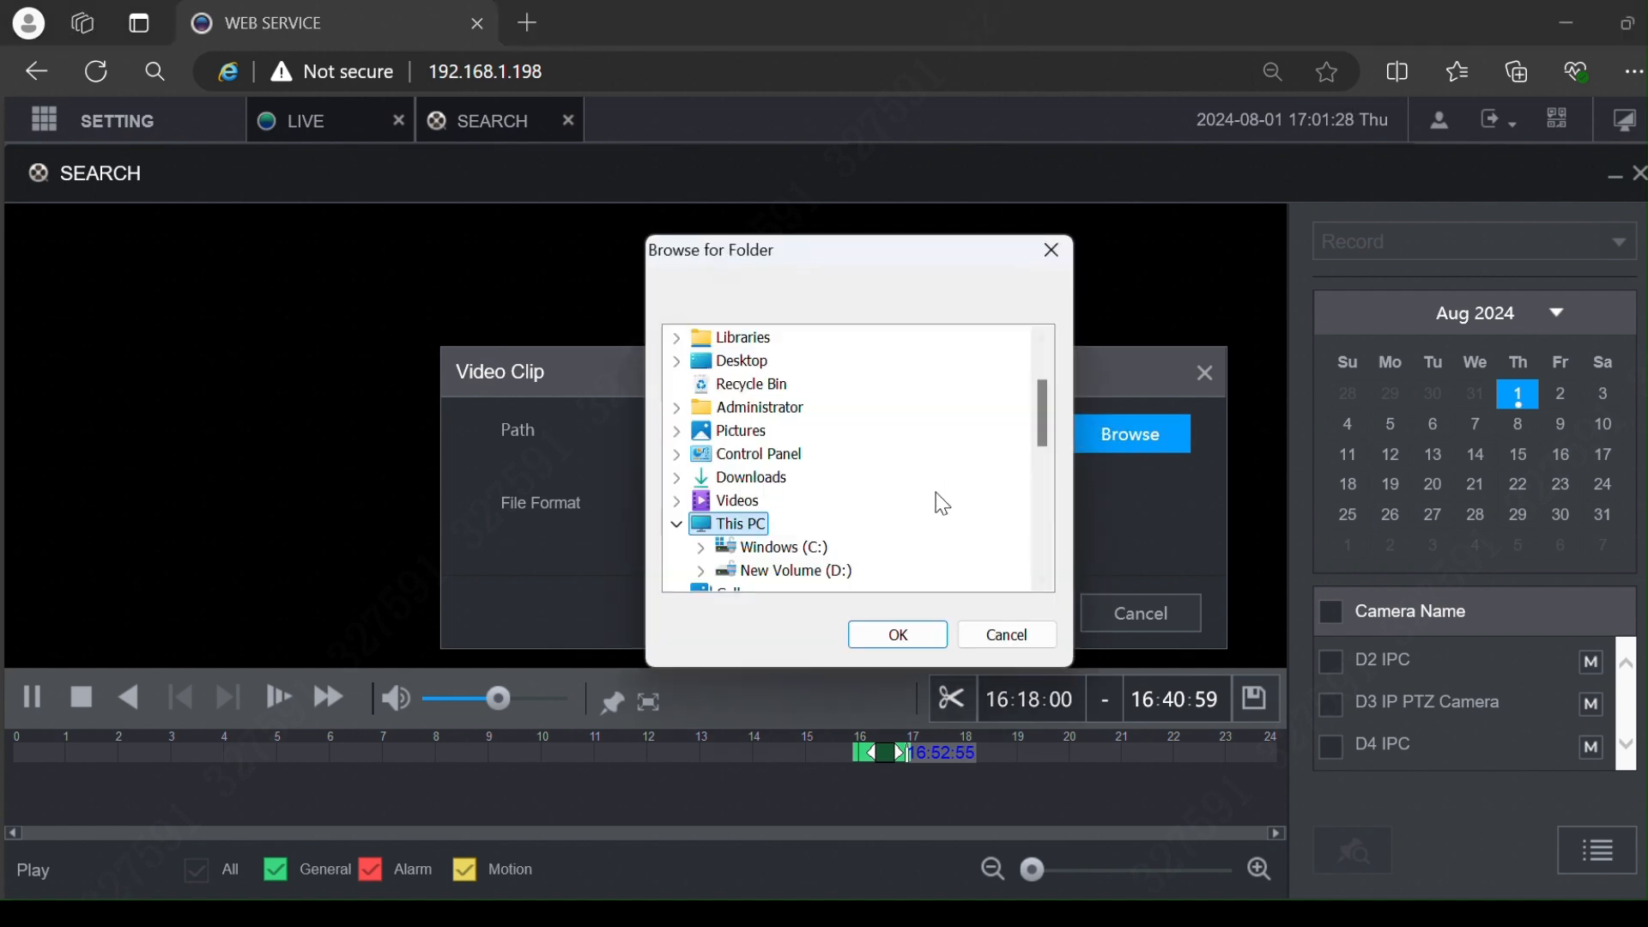
click(800, 572)
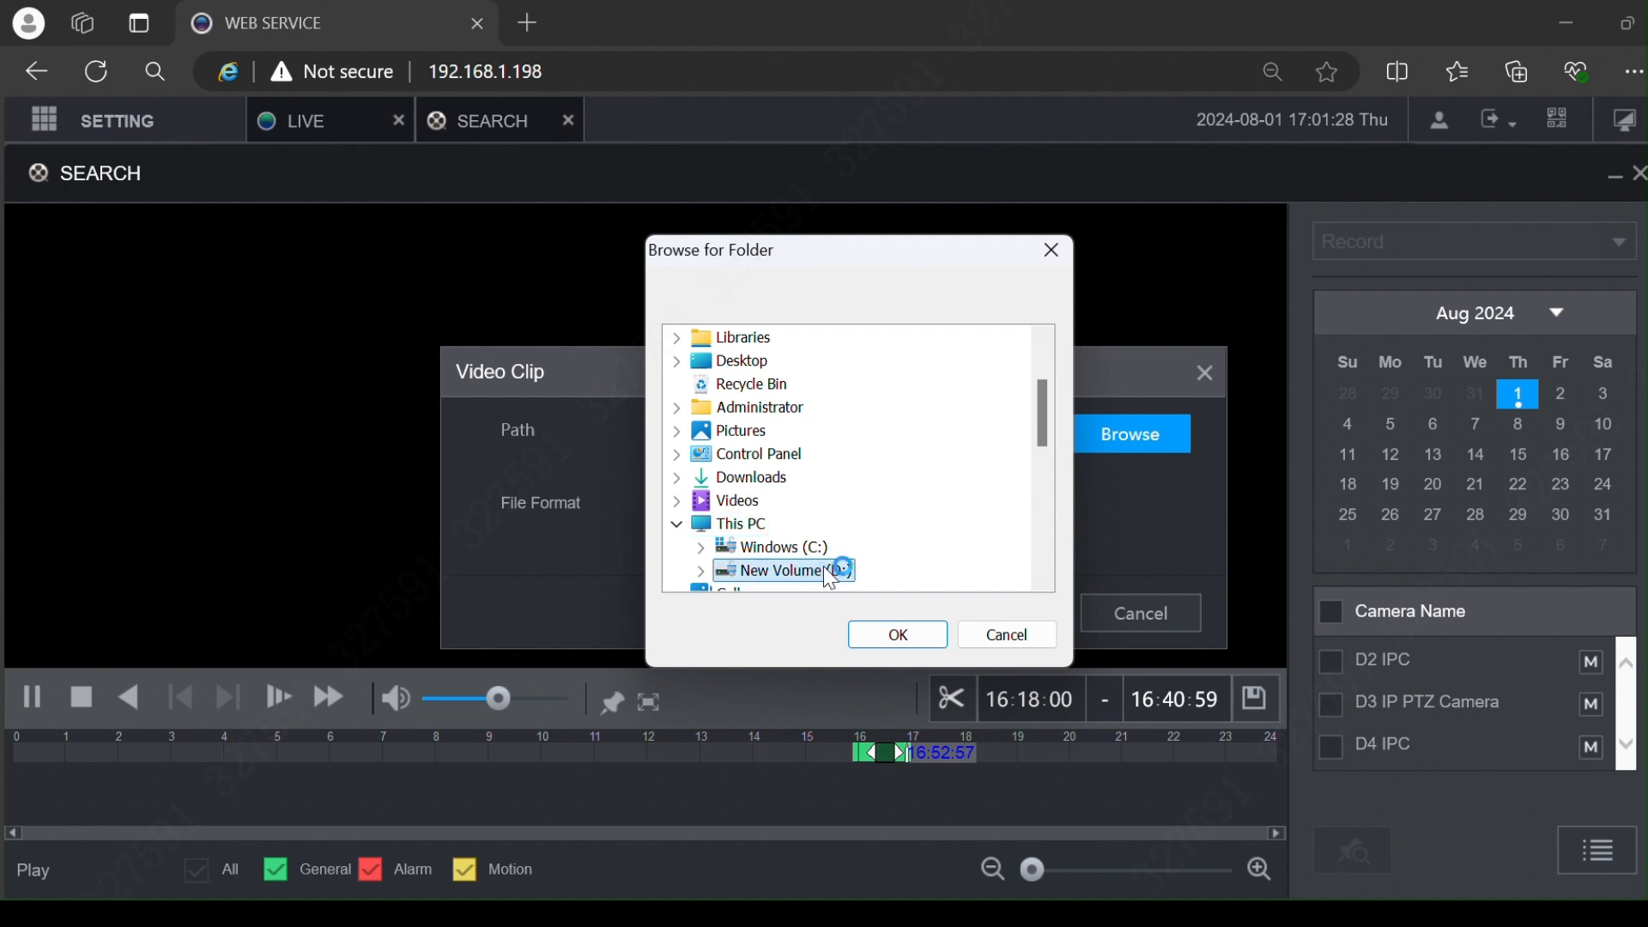
scroll(841, 570, down, 1)
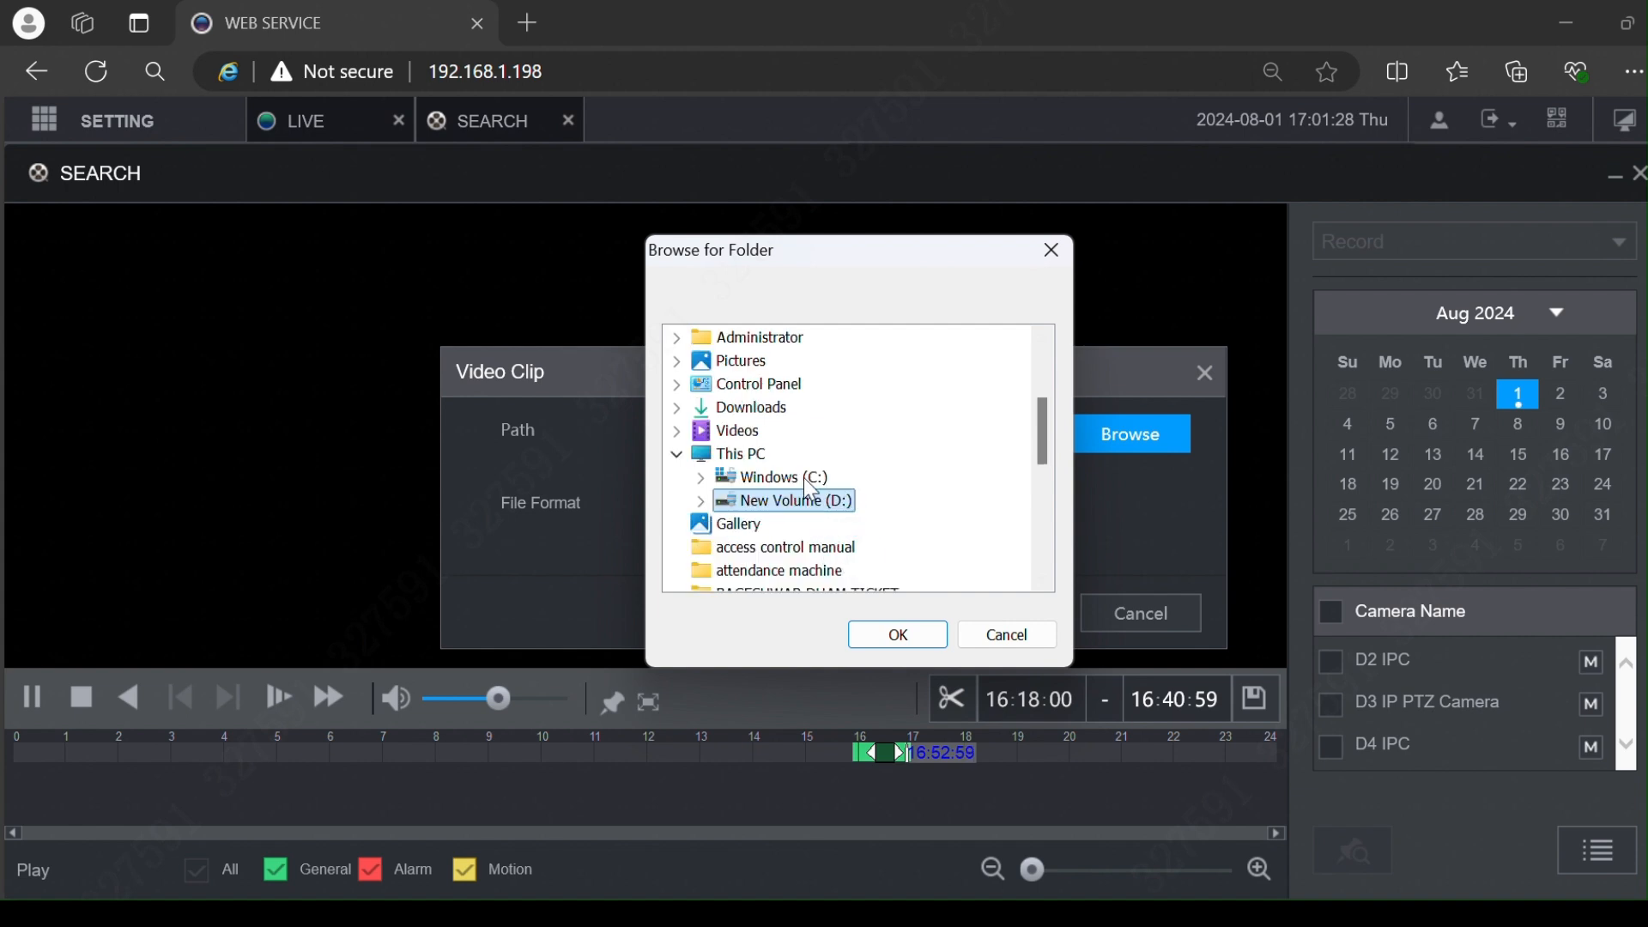
scroll(781, 520, down, 1)
scroll(781, 517, up, 1)
click(998, 633)
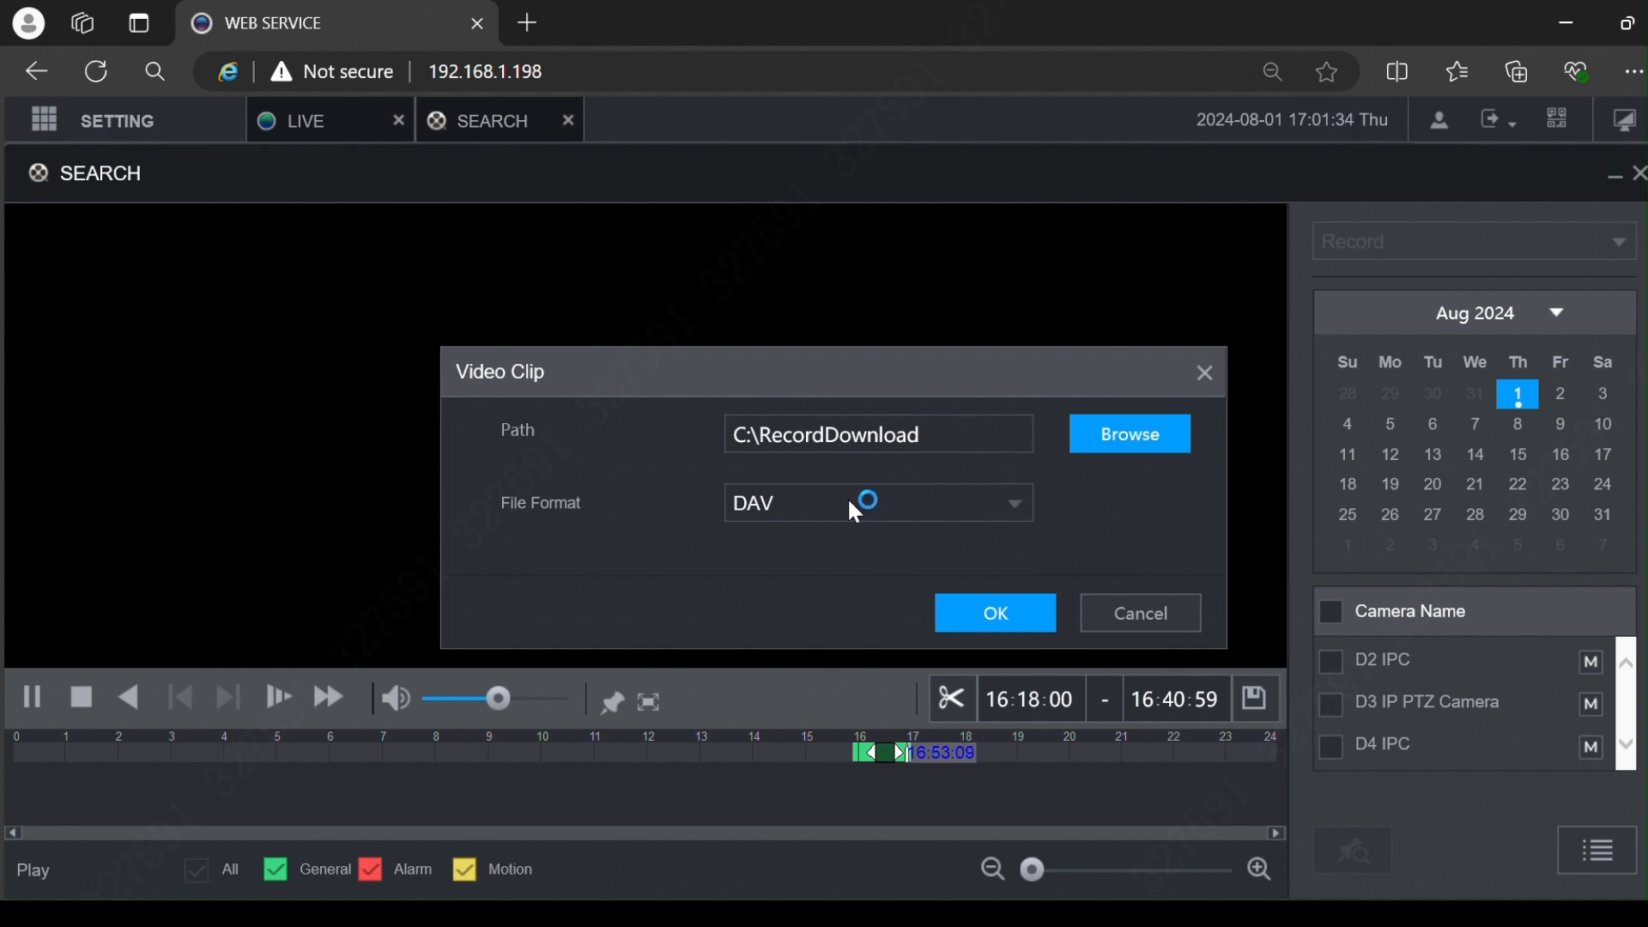
click(979, 515)
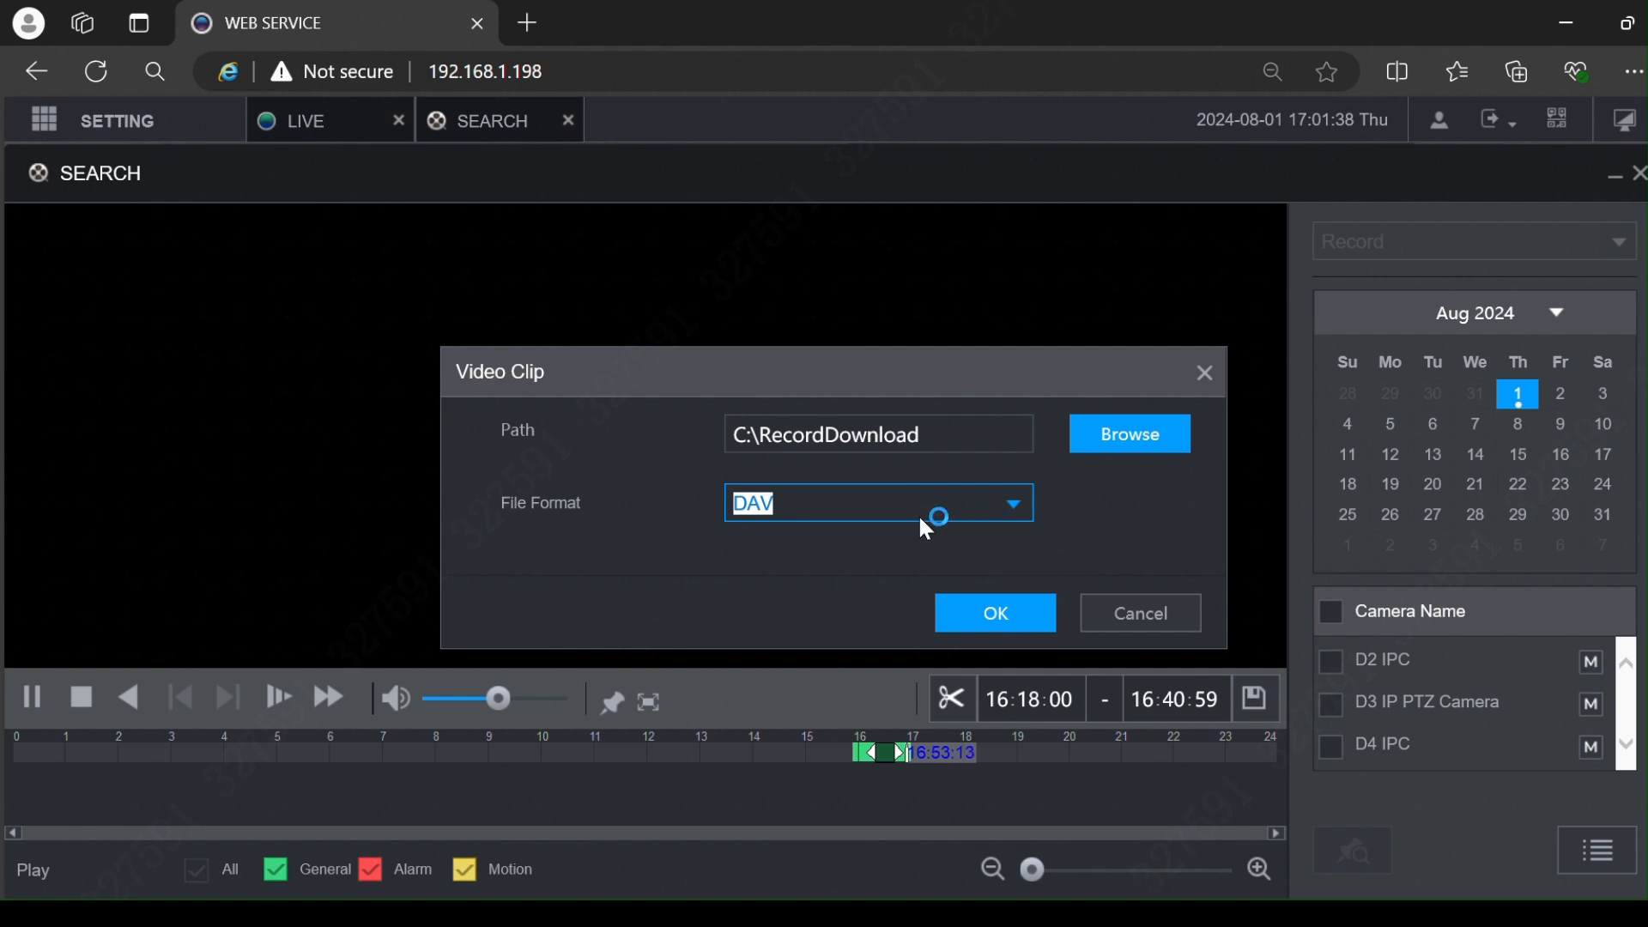
Step: Save the clip, then close the SEARCH playback tab
click(1019, 616)
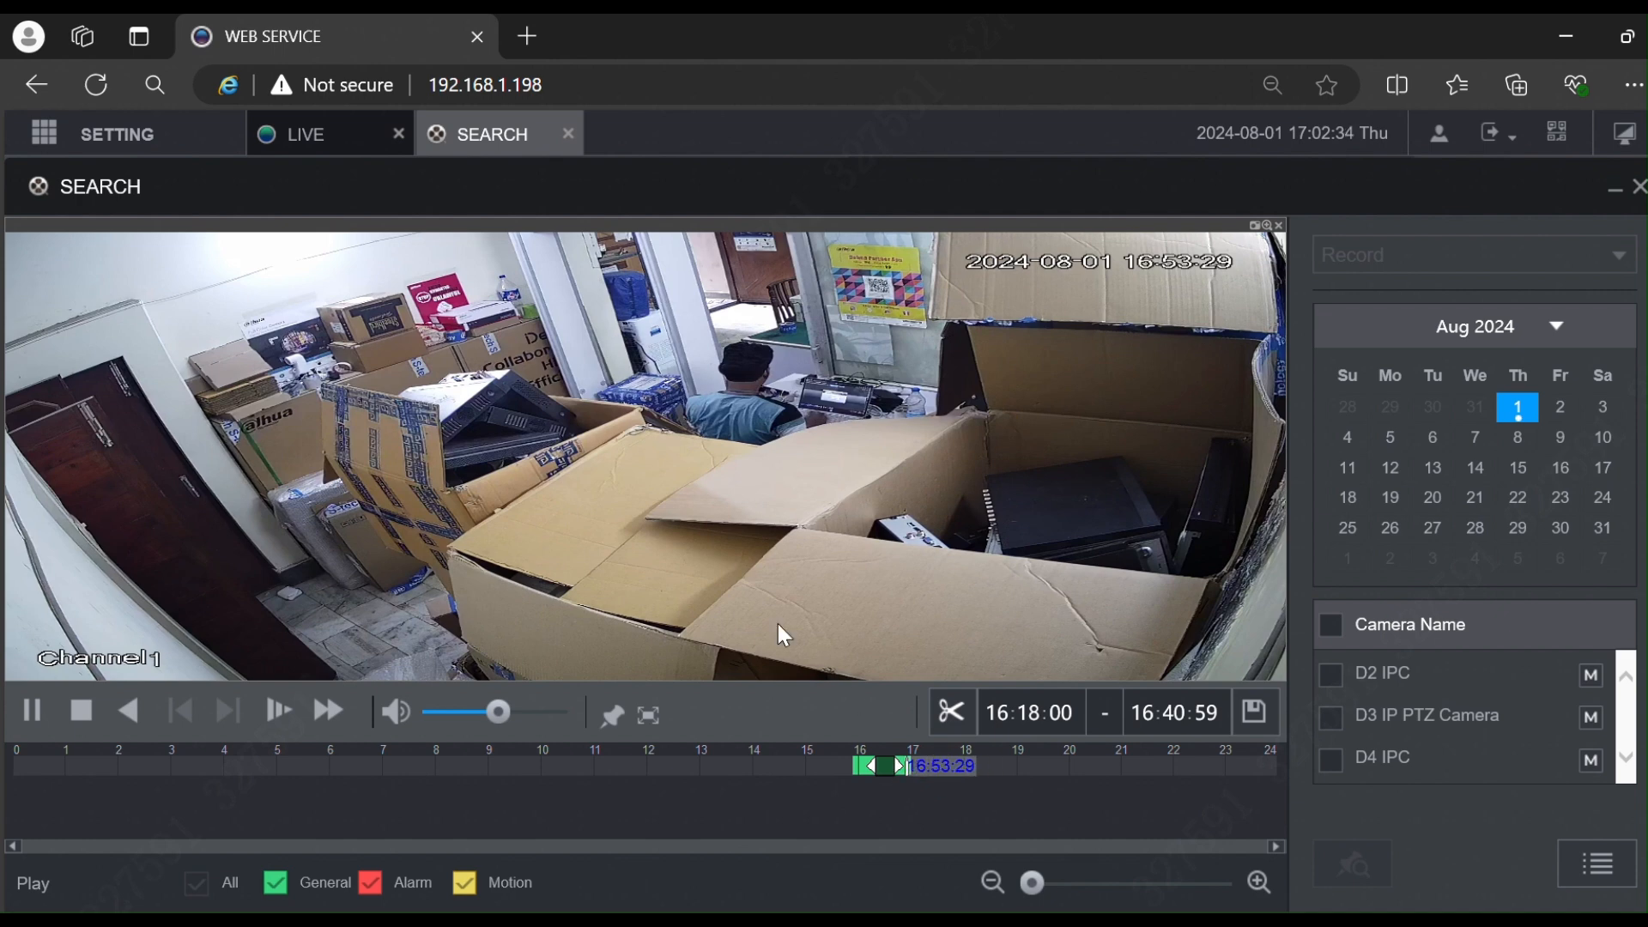
click(570, 136)
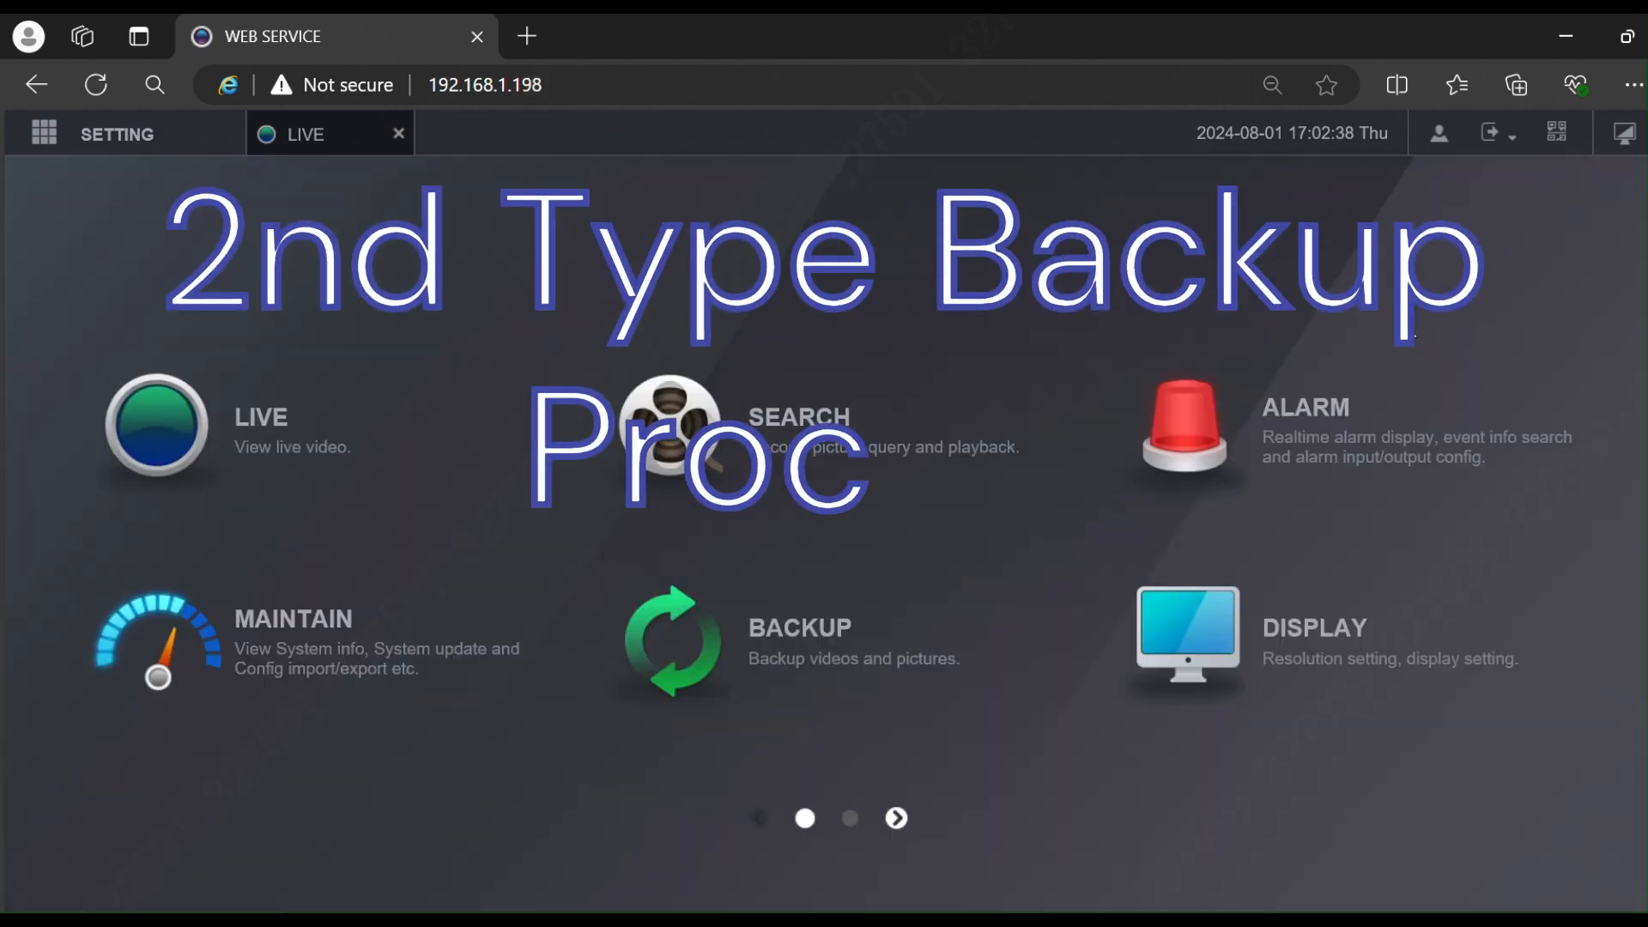
Step: Reopen playback SEARCH with D4, D3 and D2 unchecked, leaving only Channel 1
click(744, 472)
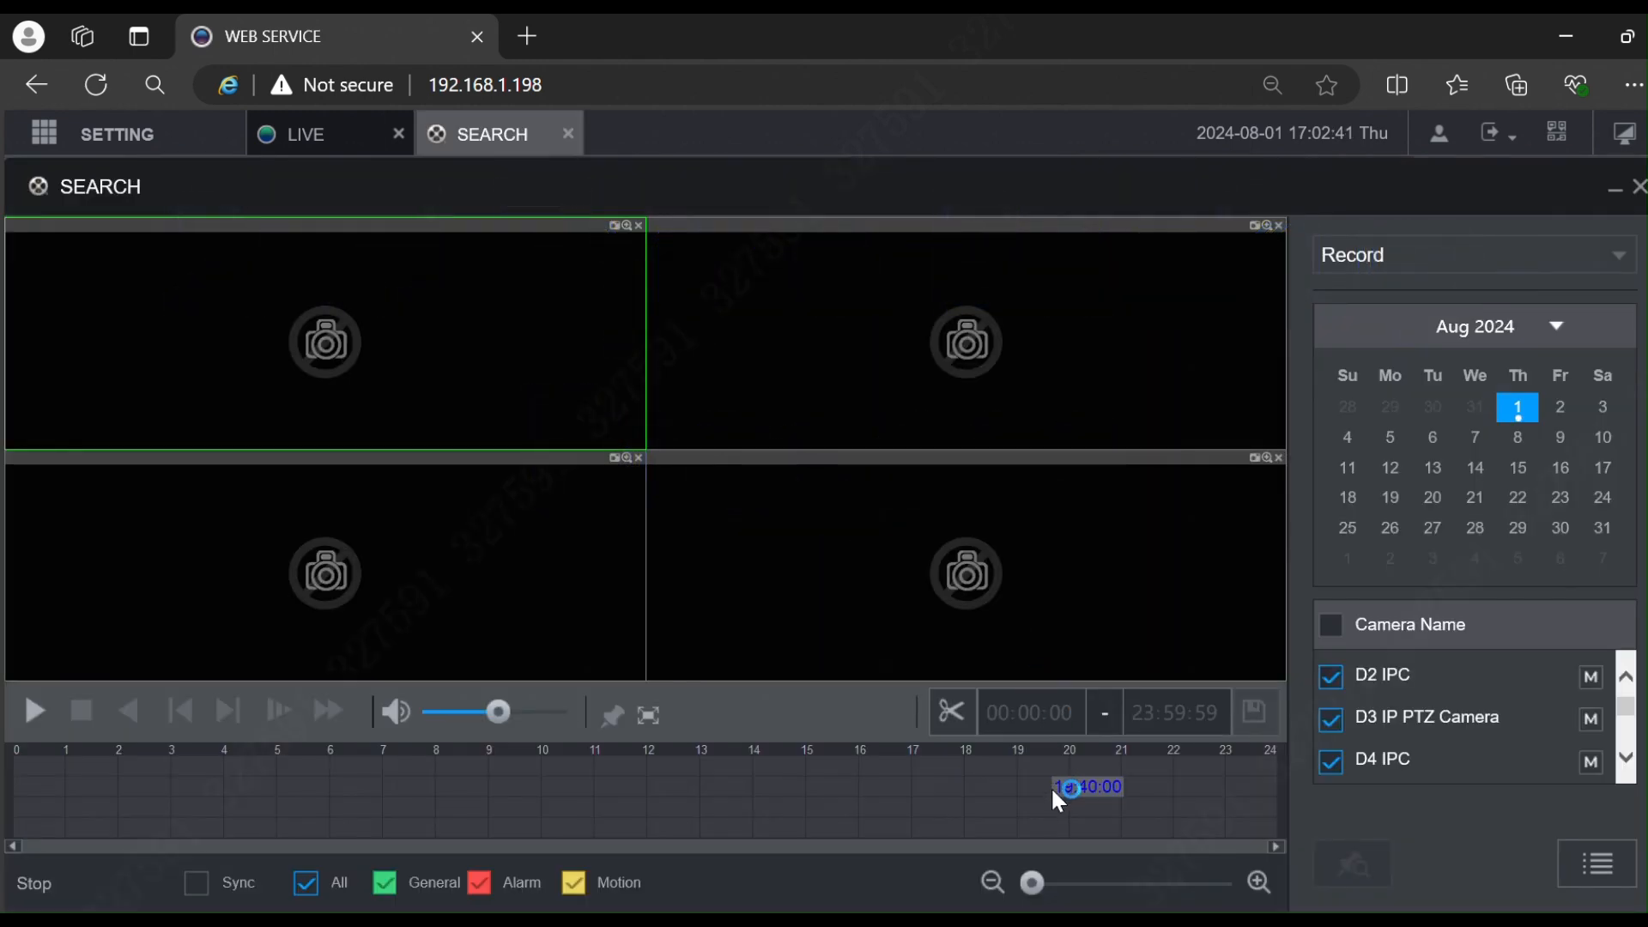
click(1332, 763)
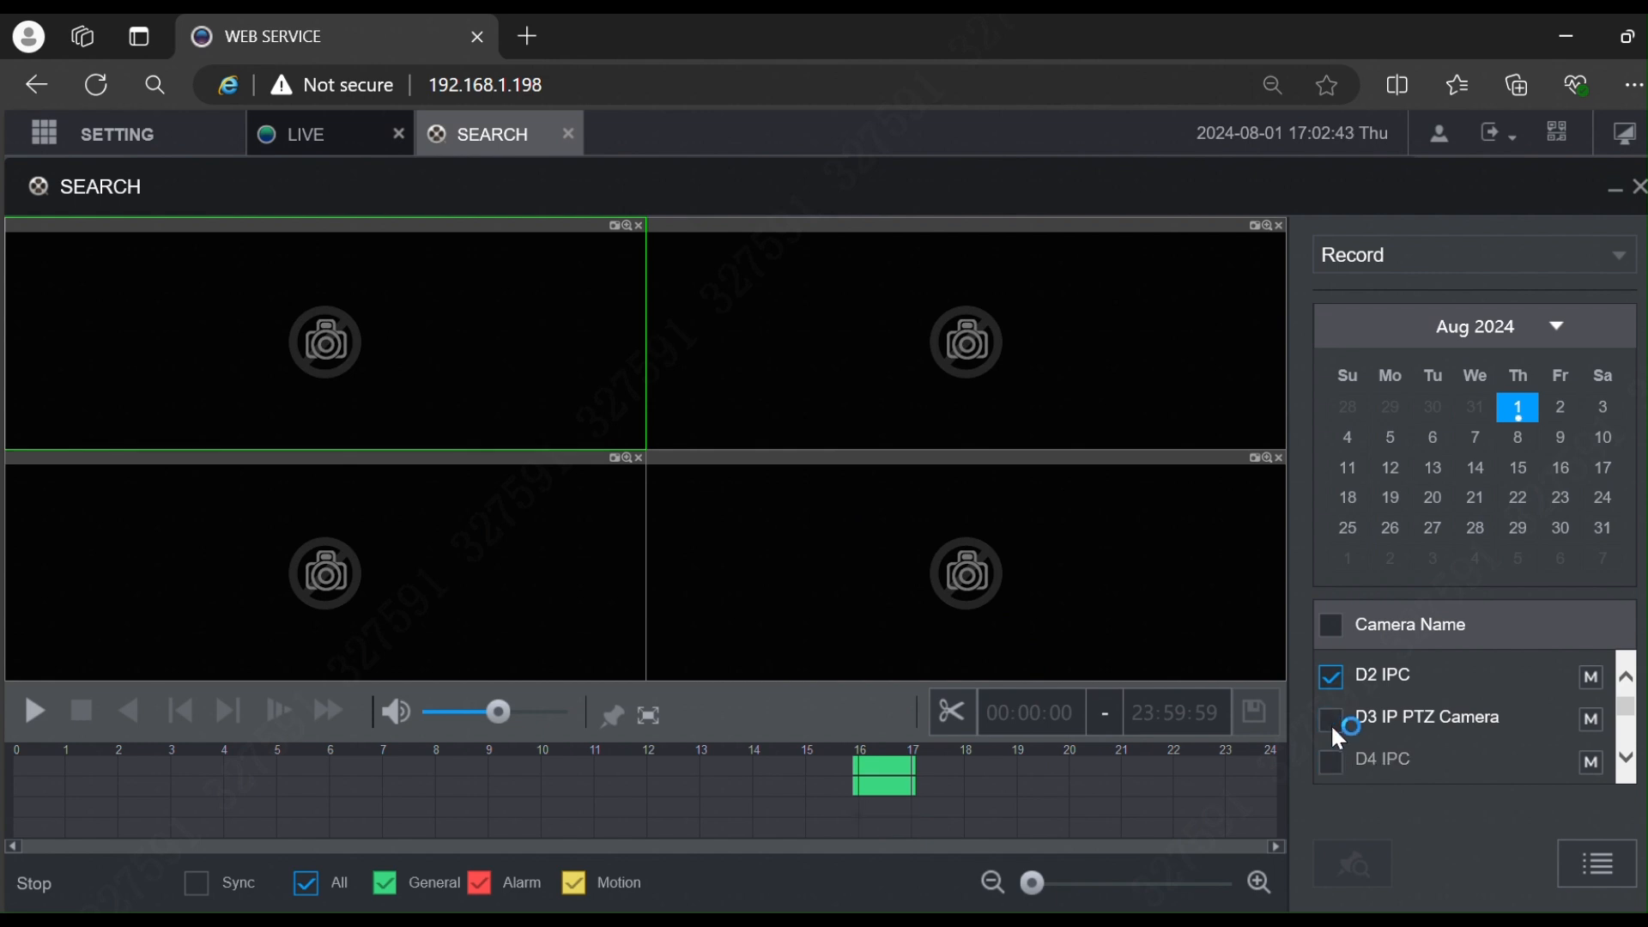
click(1330, 723)
scroll(1331, 730, down, 1)
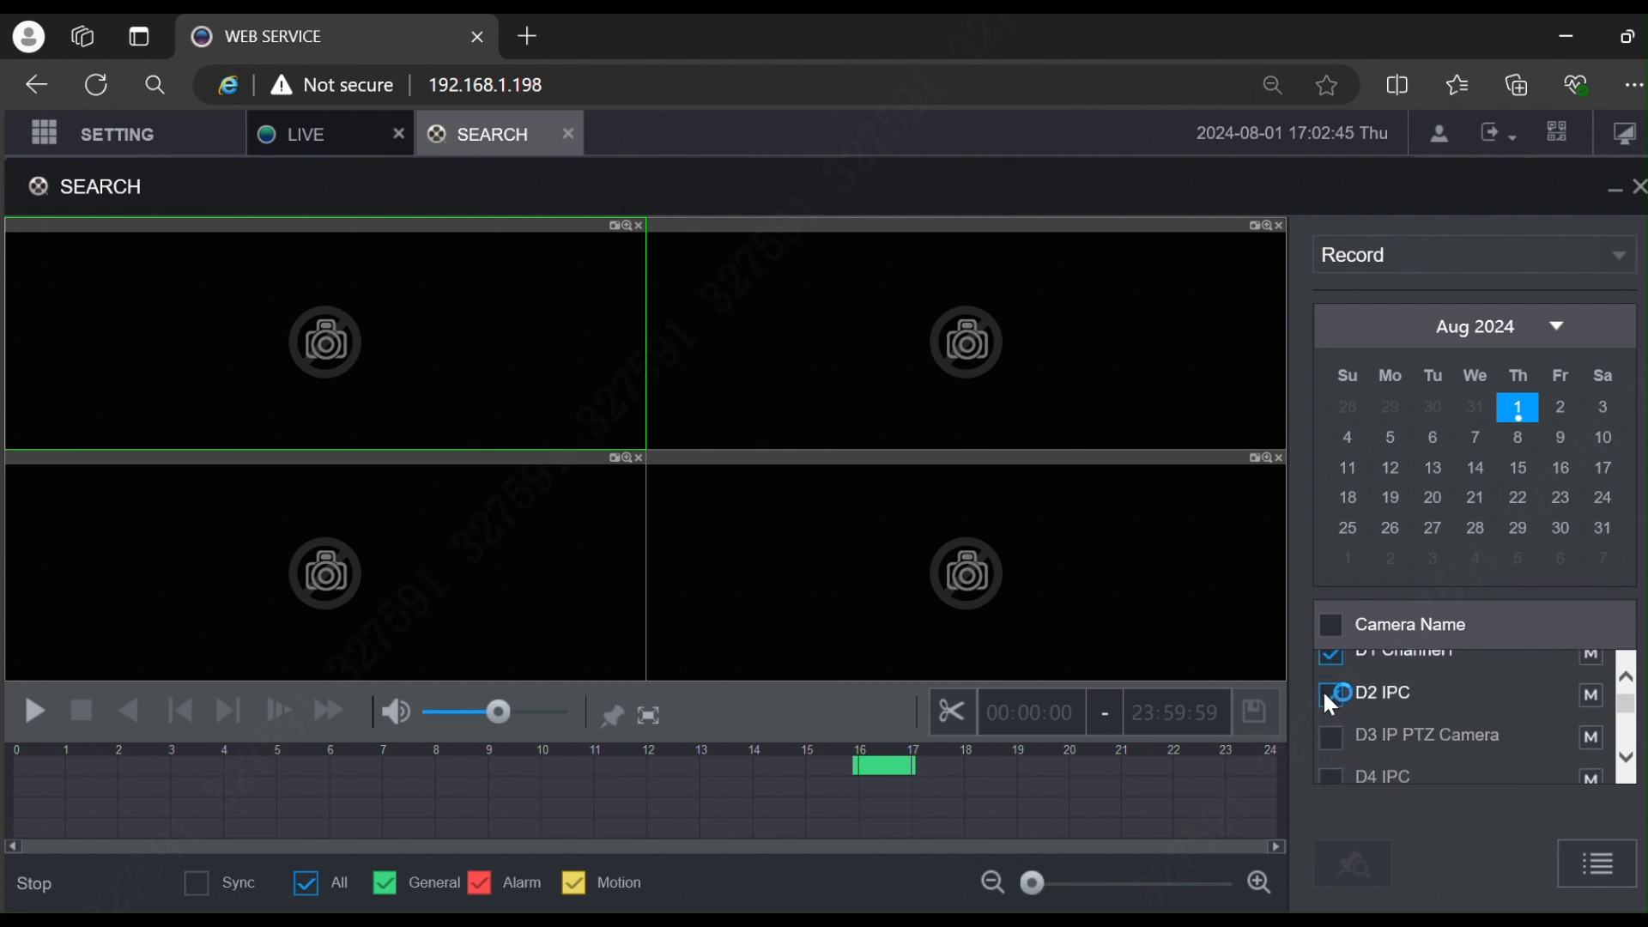
click(1326, 691)
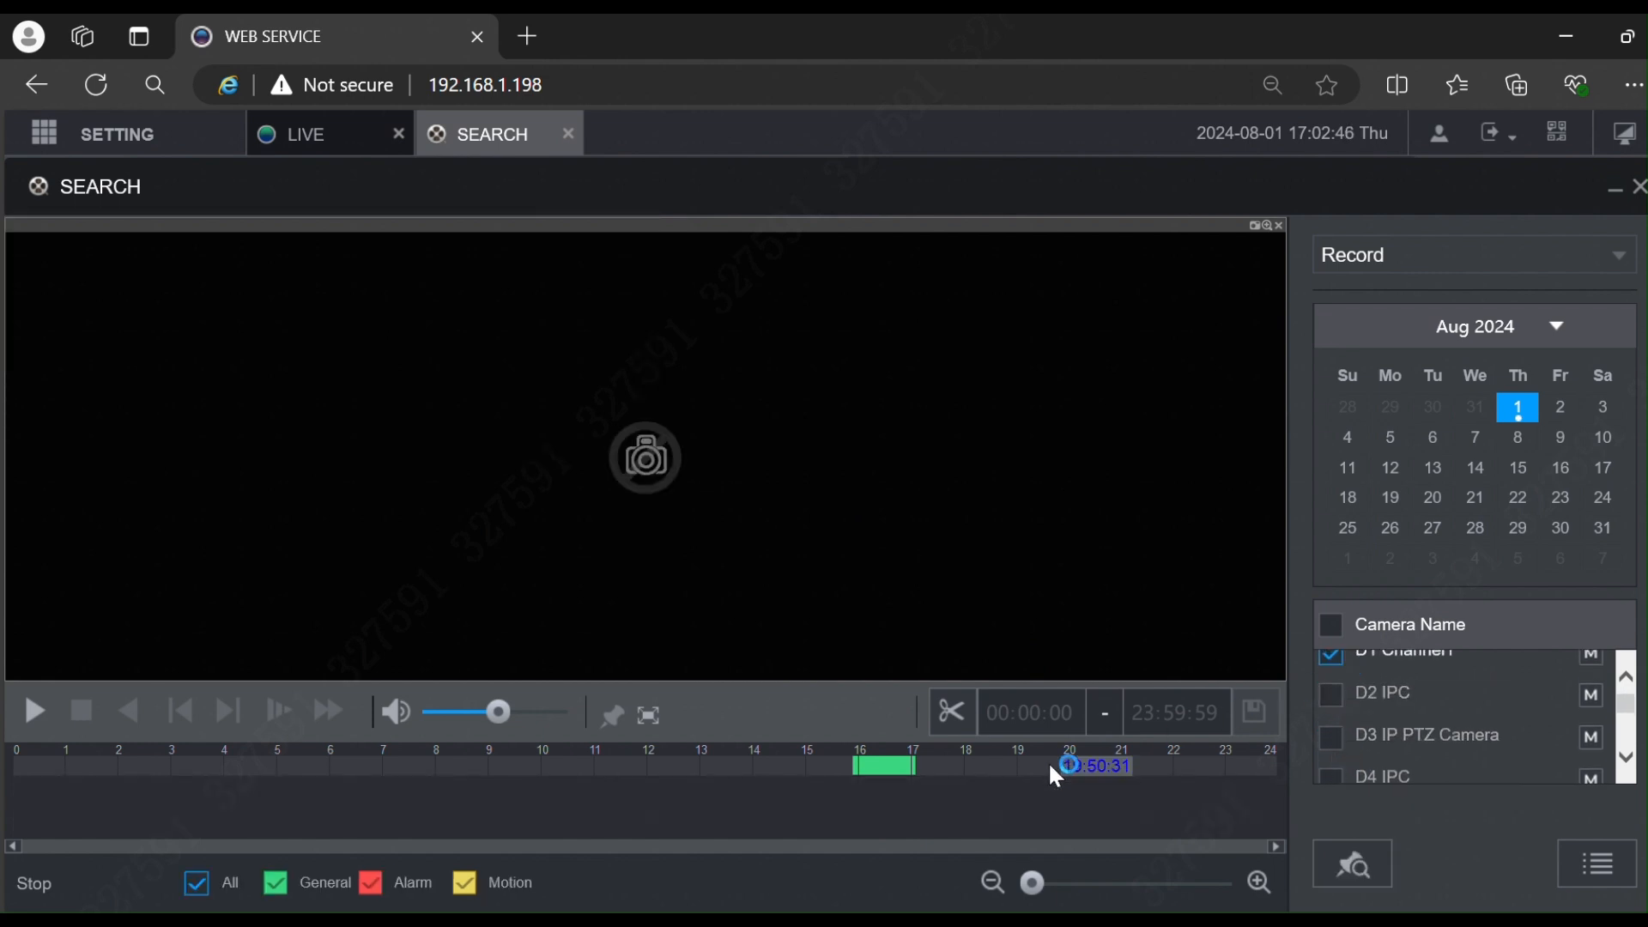
Step: Turn on clipping and drag the timeline markers to 16:17:53–16:54:44
click(970, 714)
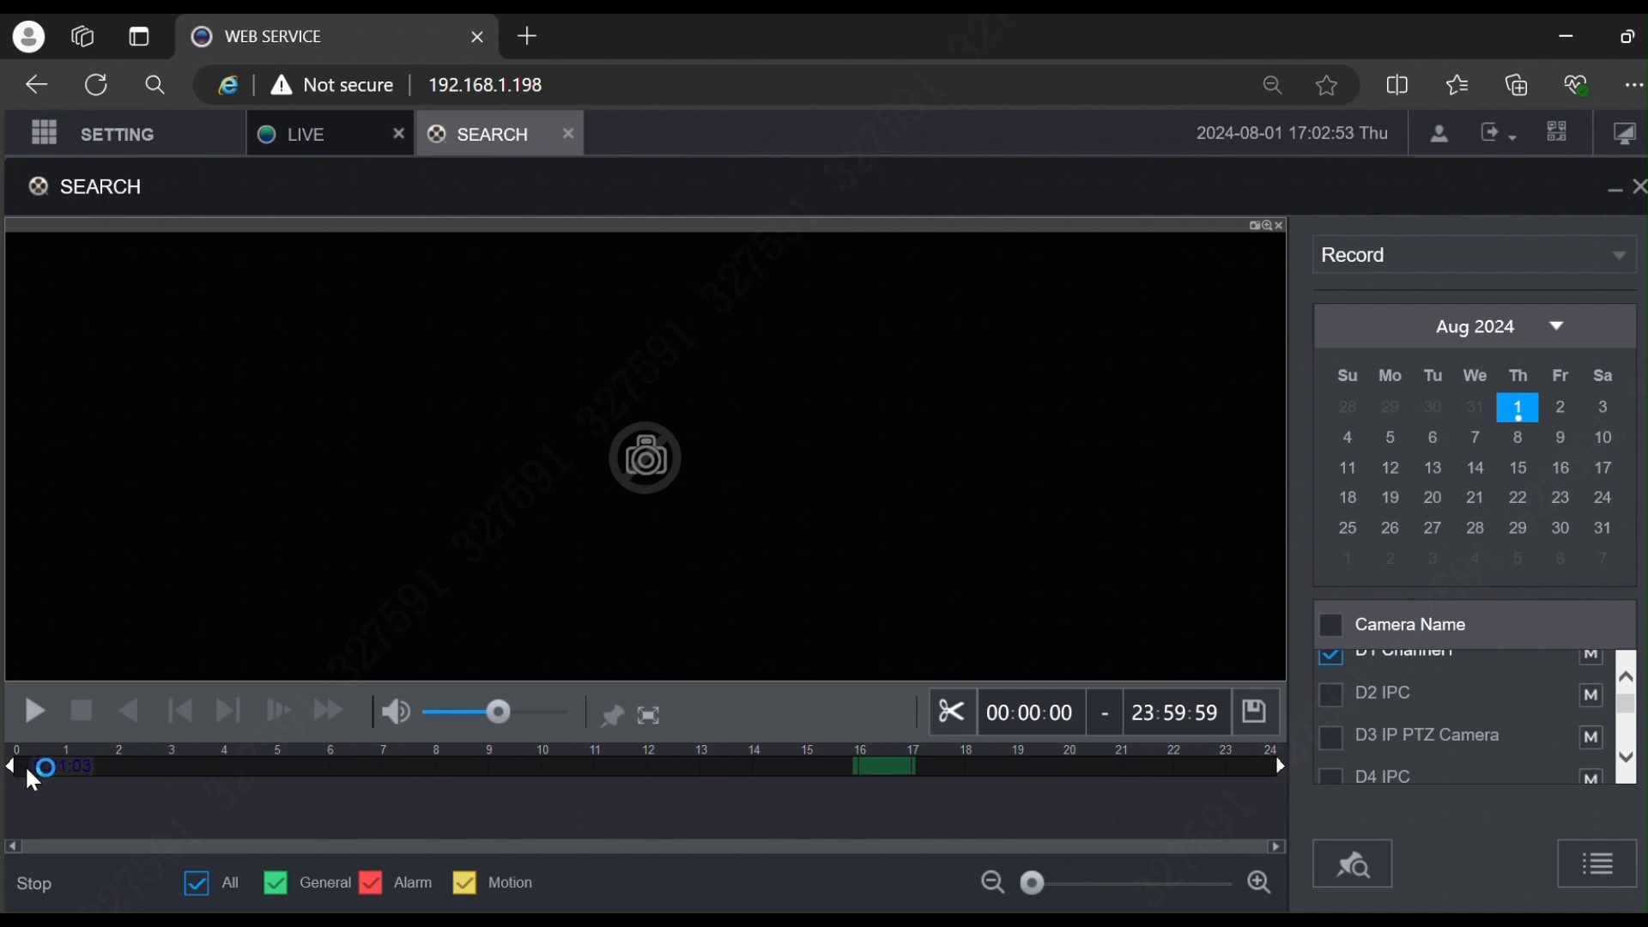
mouse_move(12, 766)
mouse_down()
mouse_move(170, 788)
mouse_move(897, 798)
mouse_up()
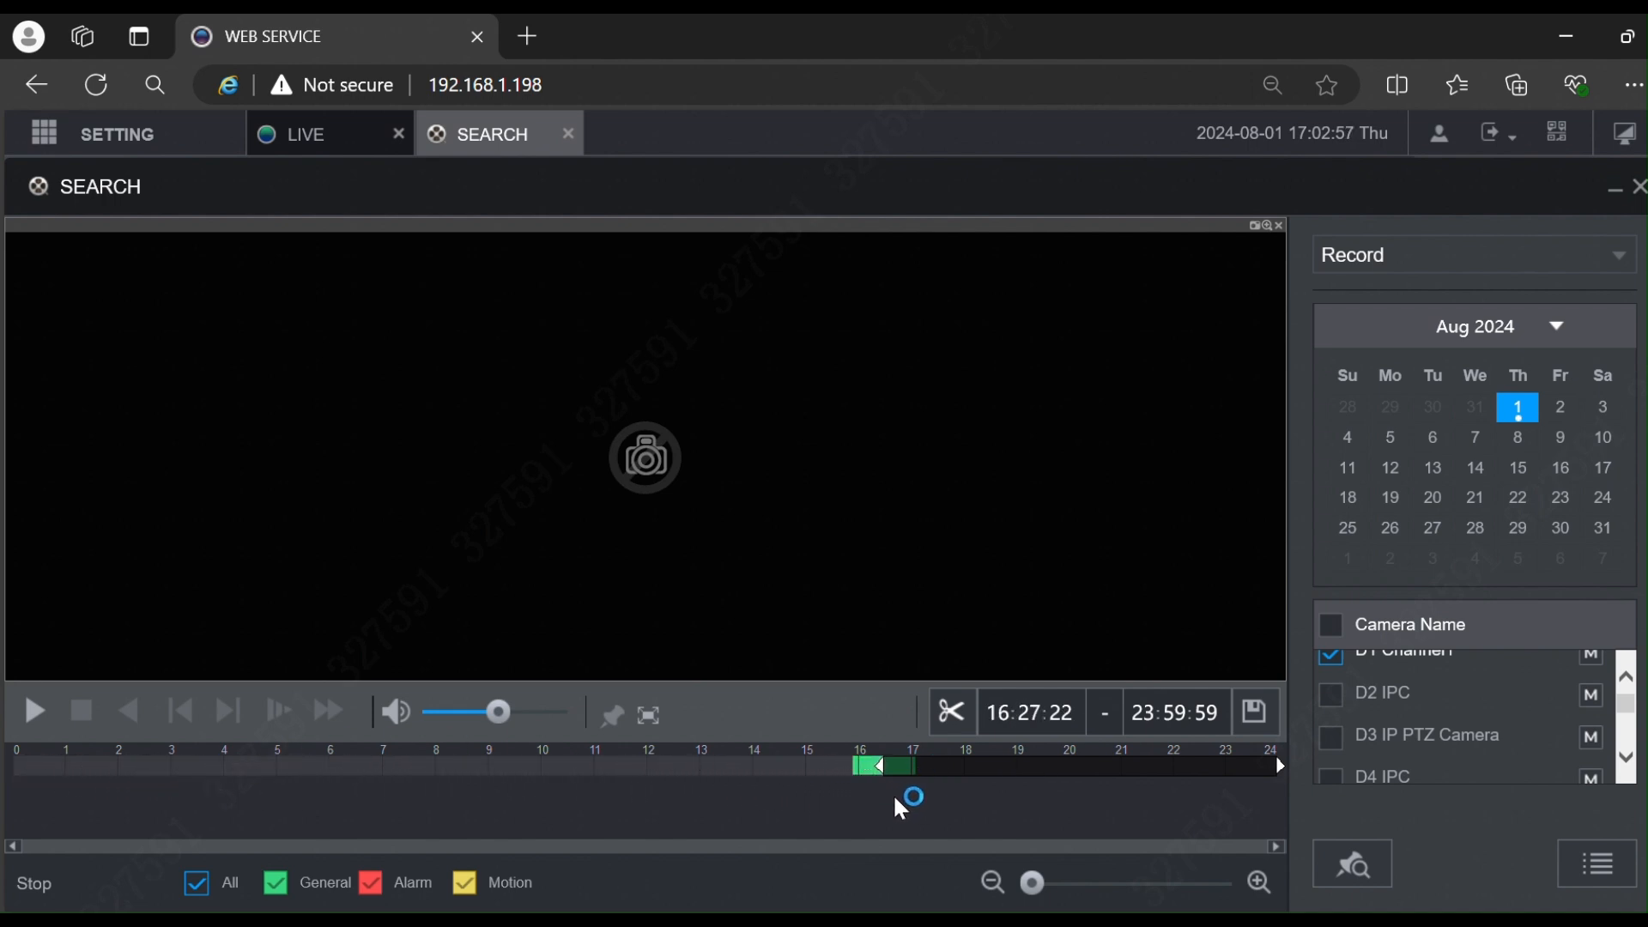
drag(1284, 762, 911, 775)
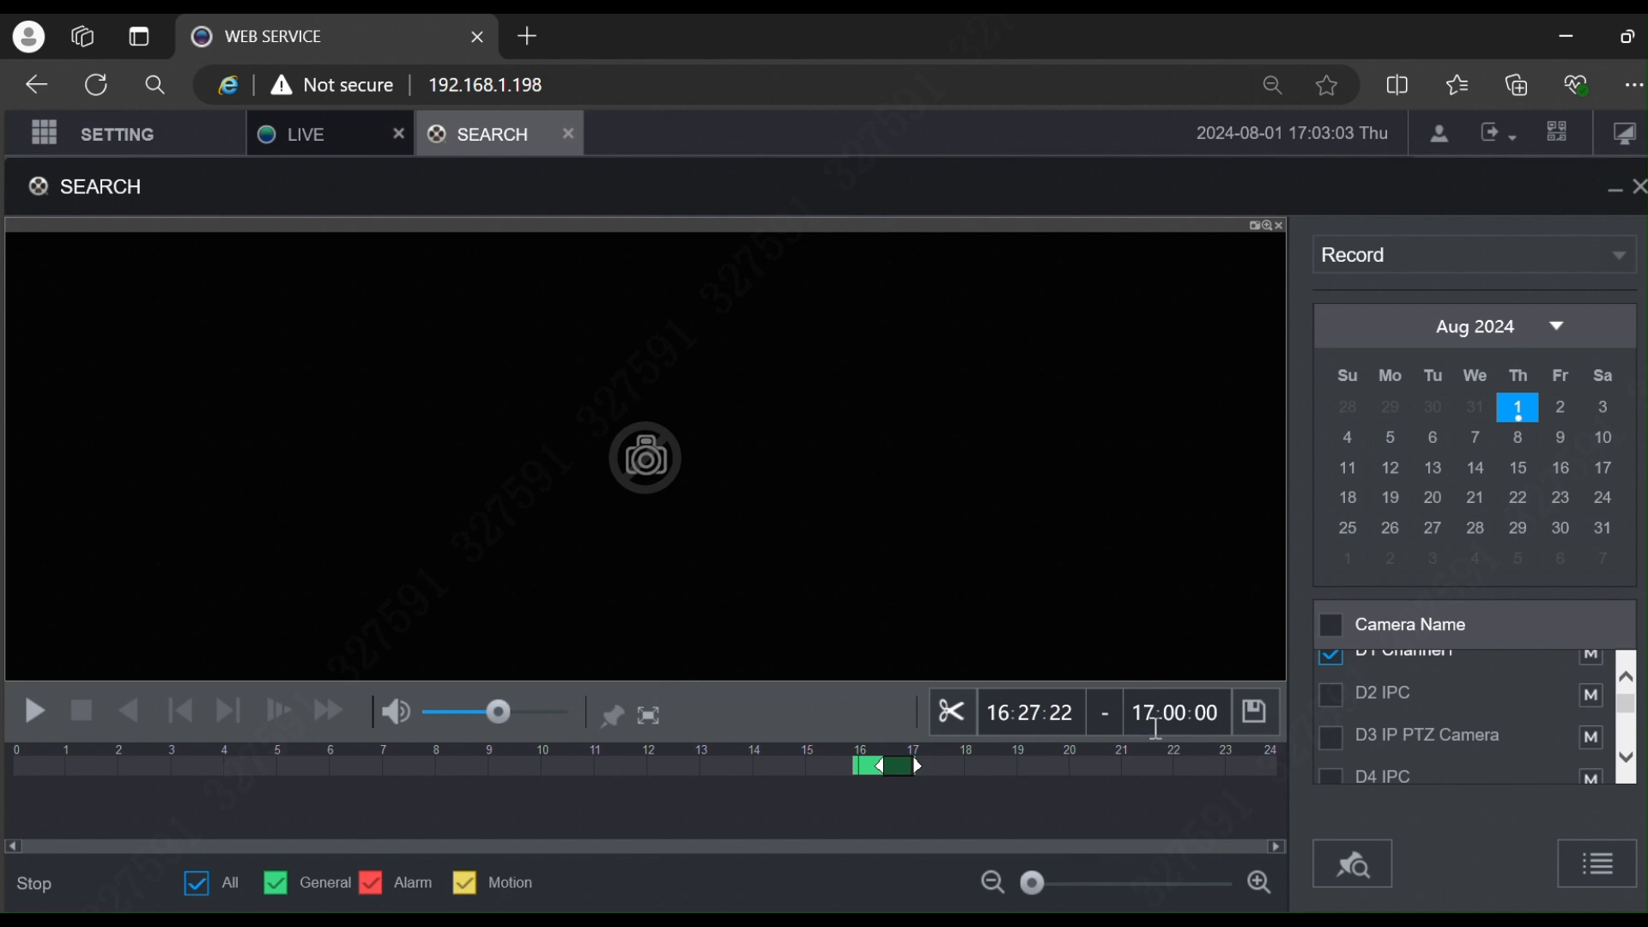
drag(919, 766, 902, 769)
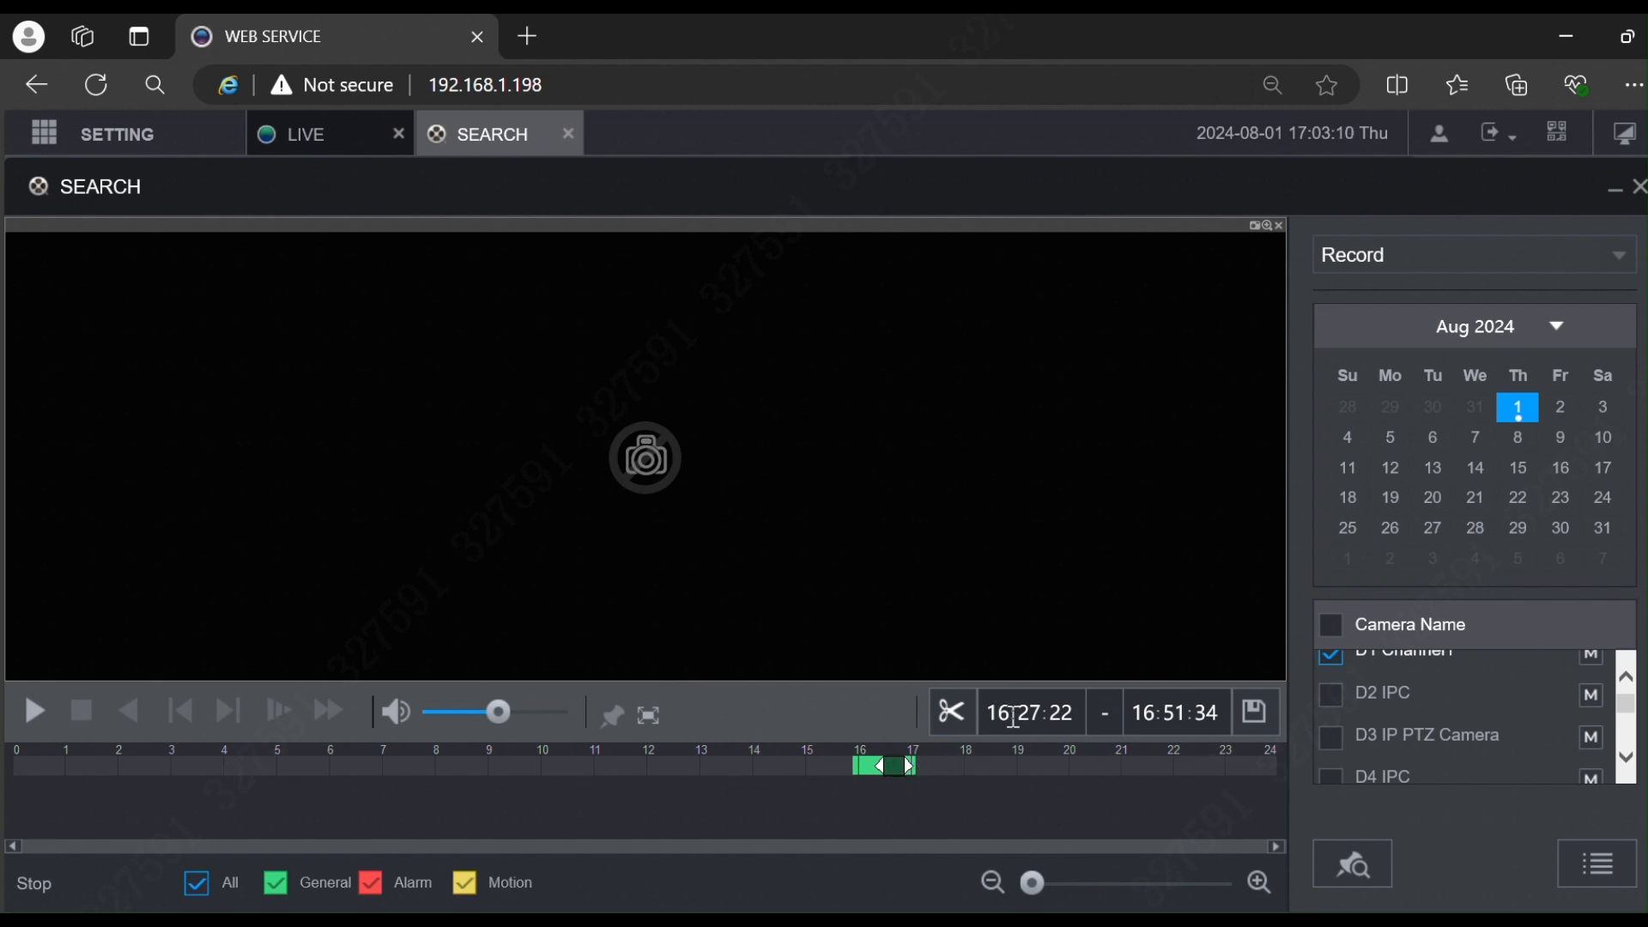
mouse_move(877, 766)
mouse_down()
mouse_move(730, 773)
mouse_move(874, 771)
mouse_up()
drag(905, 766, 909, 766)
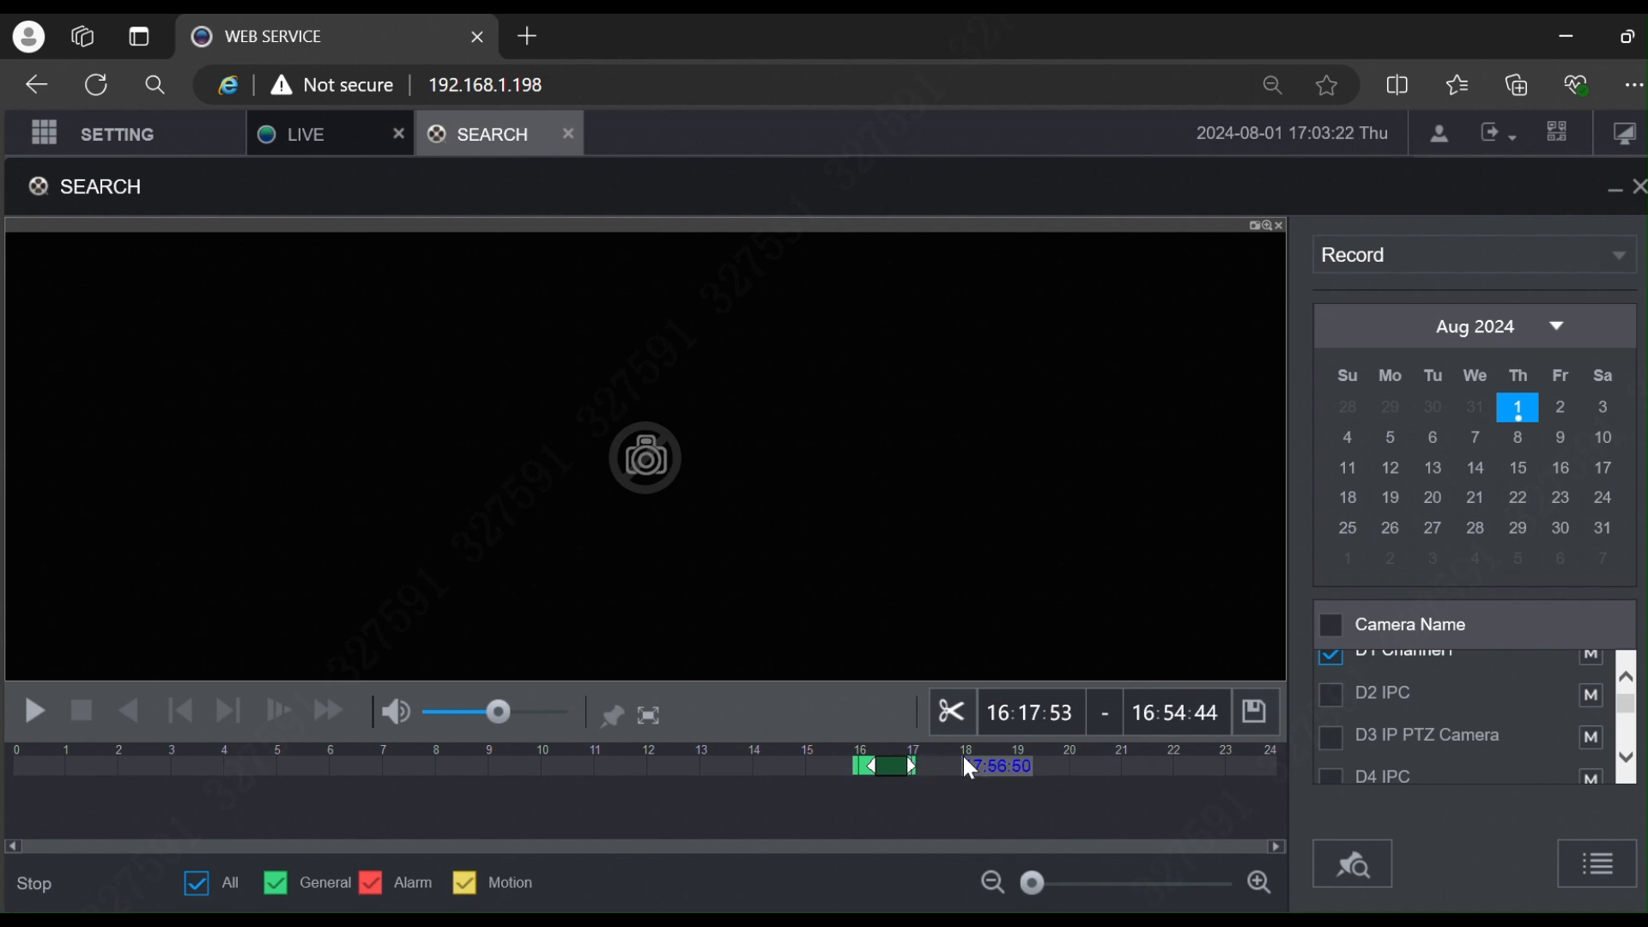
Step: Save the 16:17:53–16:54:44 clip in DAV format, then go back to the main menu
click(1256, 713)
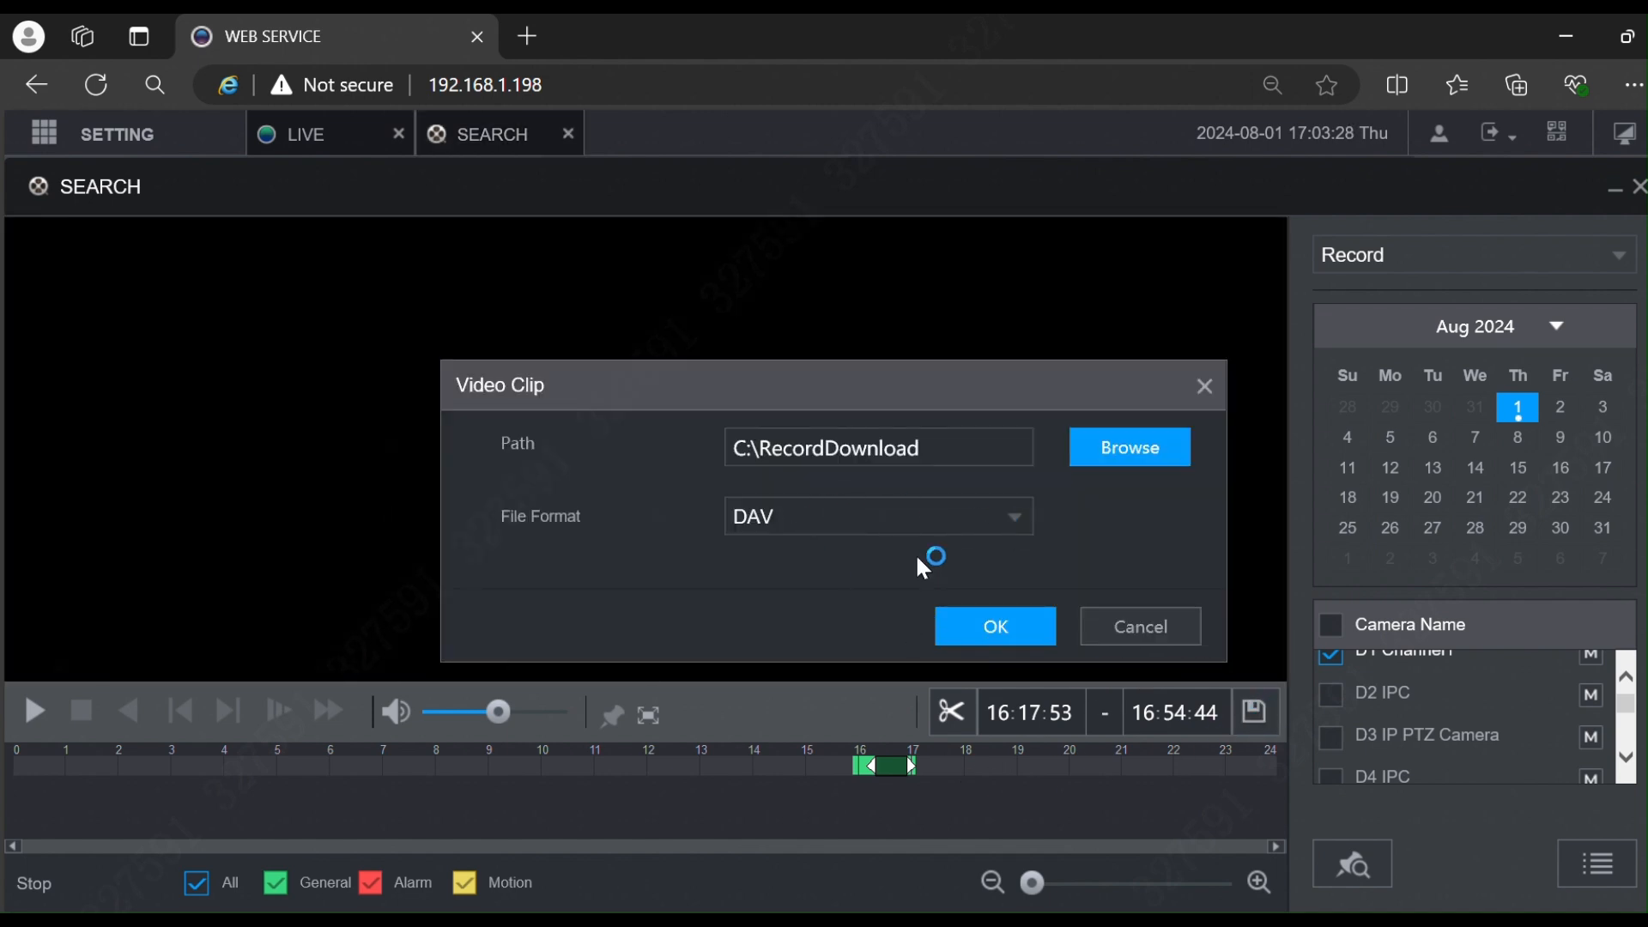
click(1001, 529)
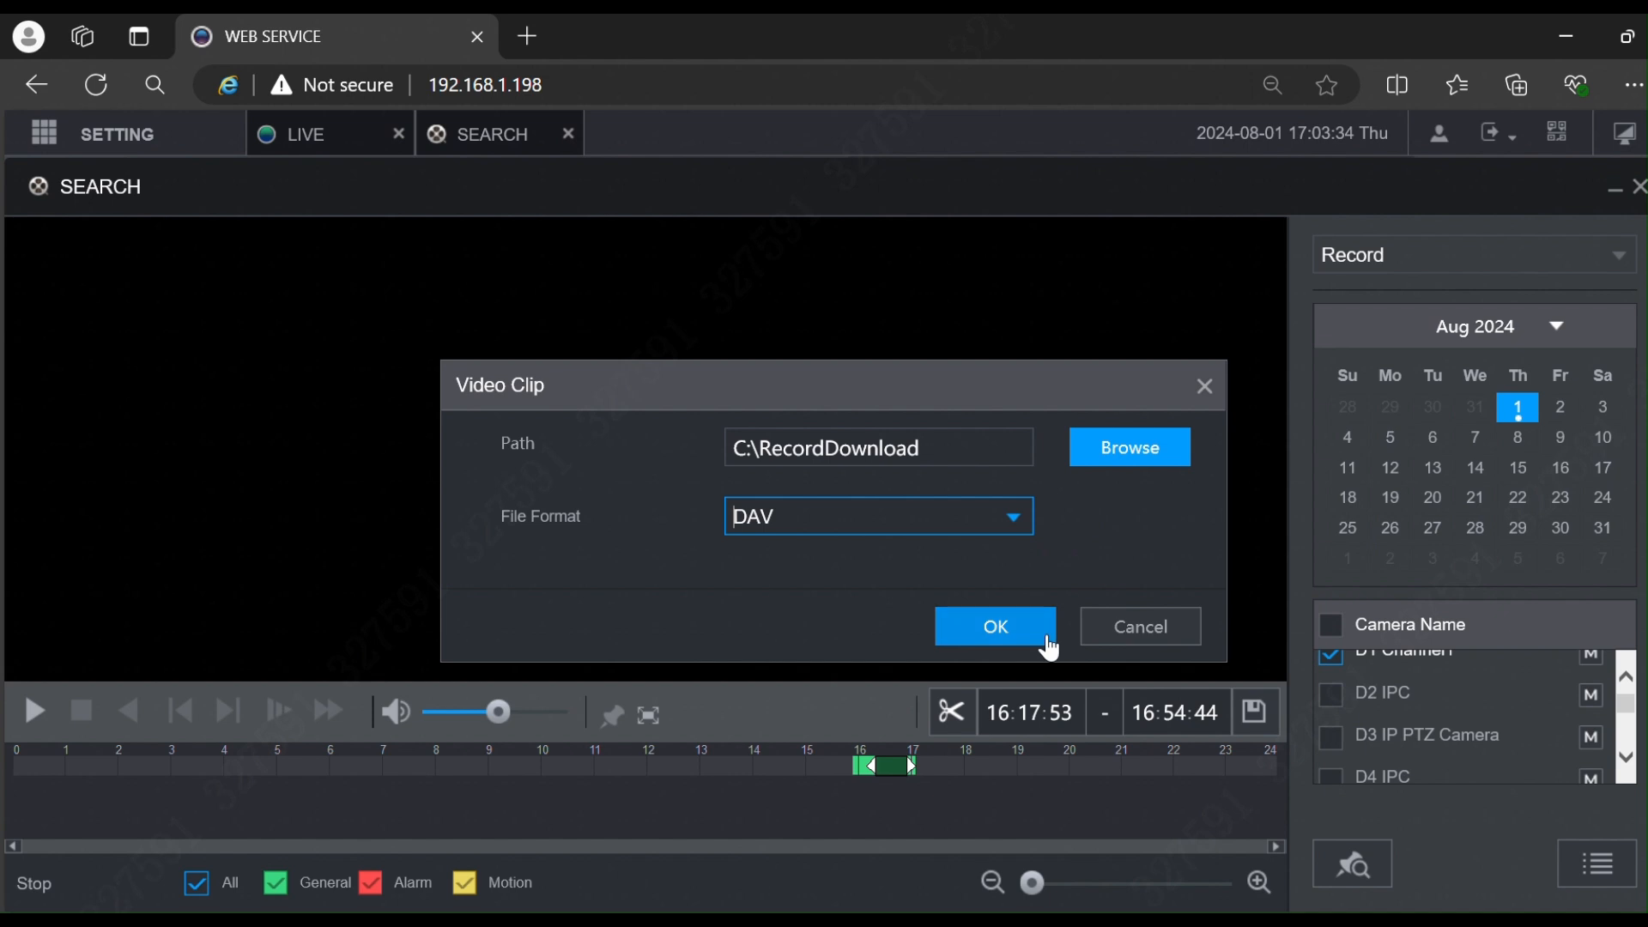
click(1203, 395)
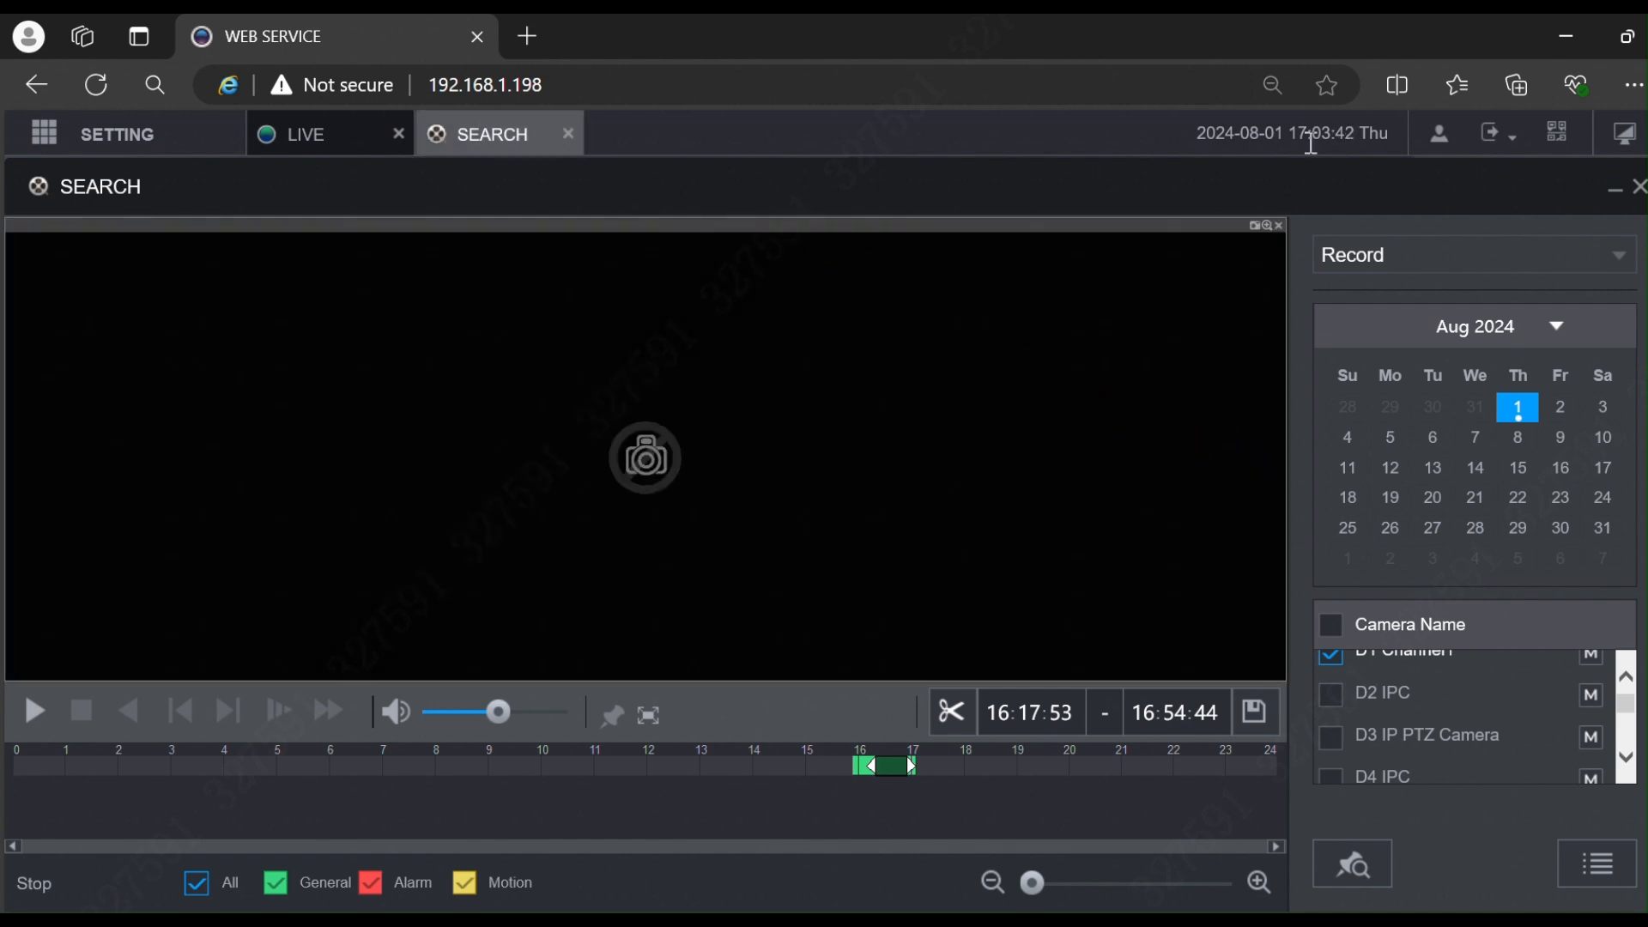
click(1624, 140)
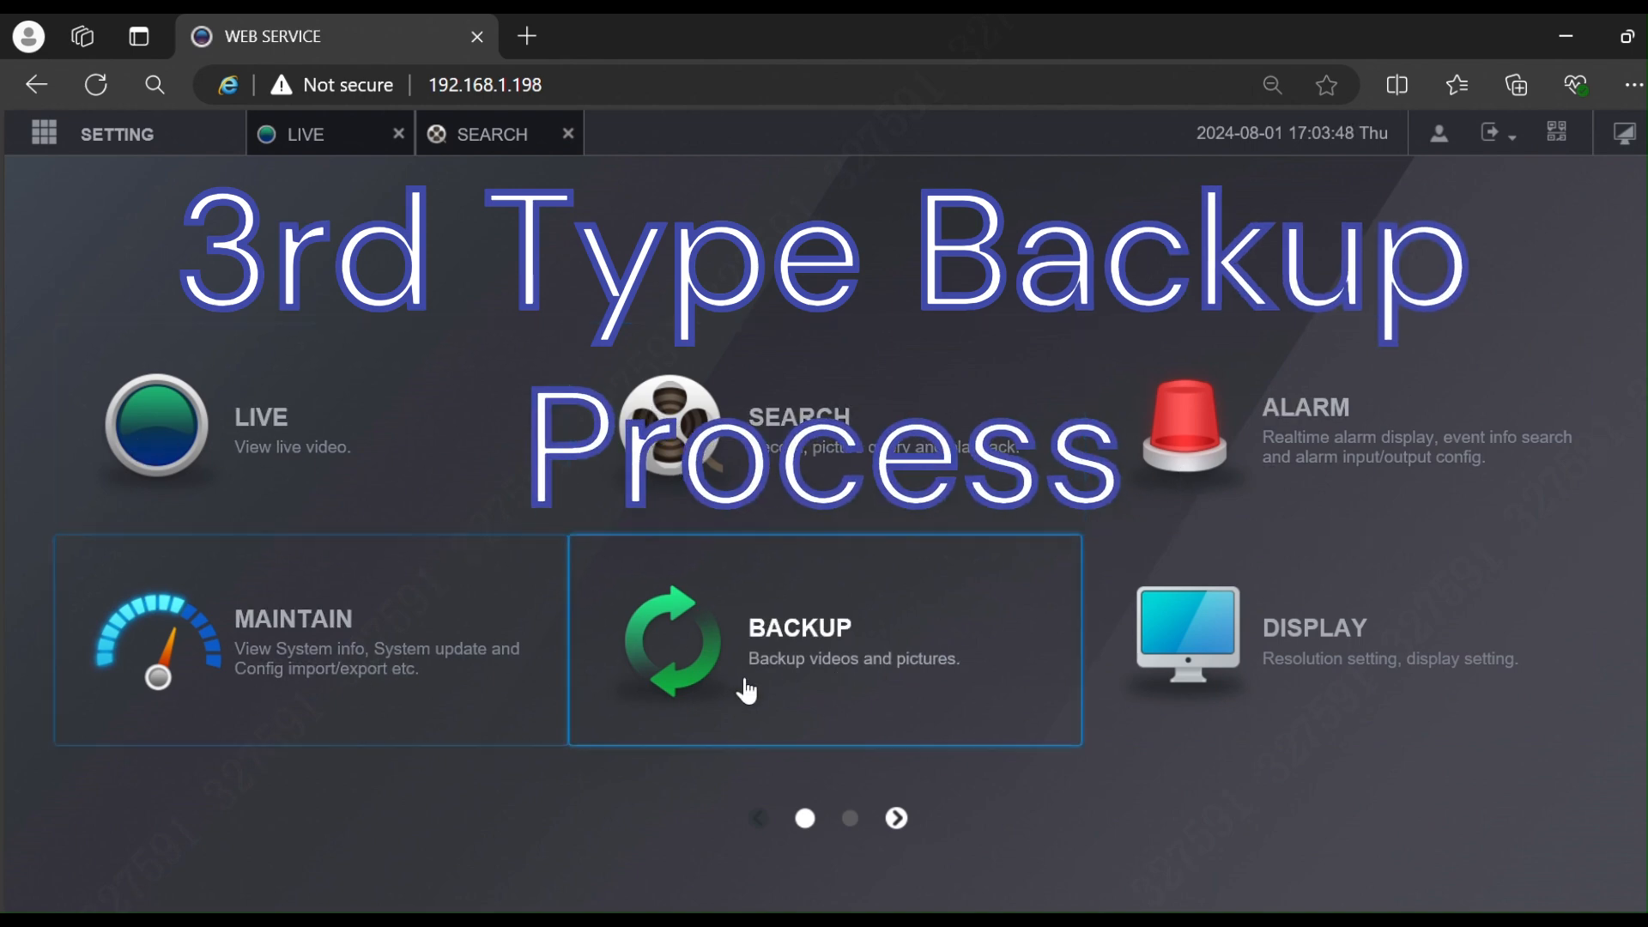
Step: Open the BACKUP page from the main menu
click(862, 636)
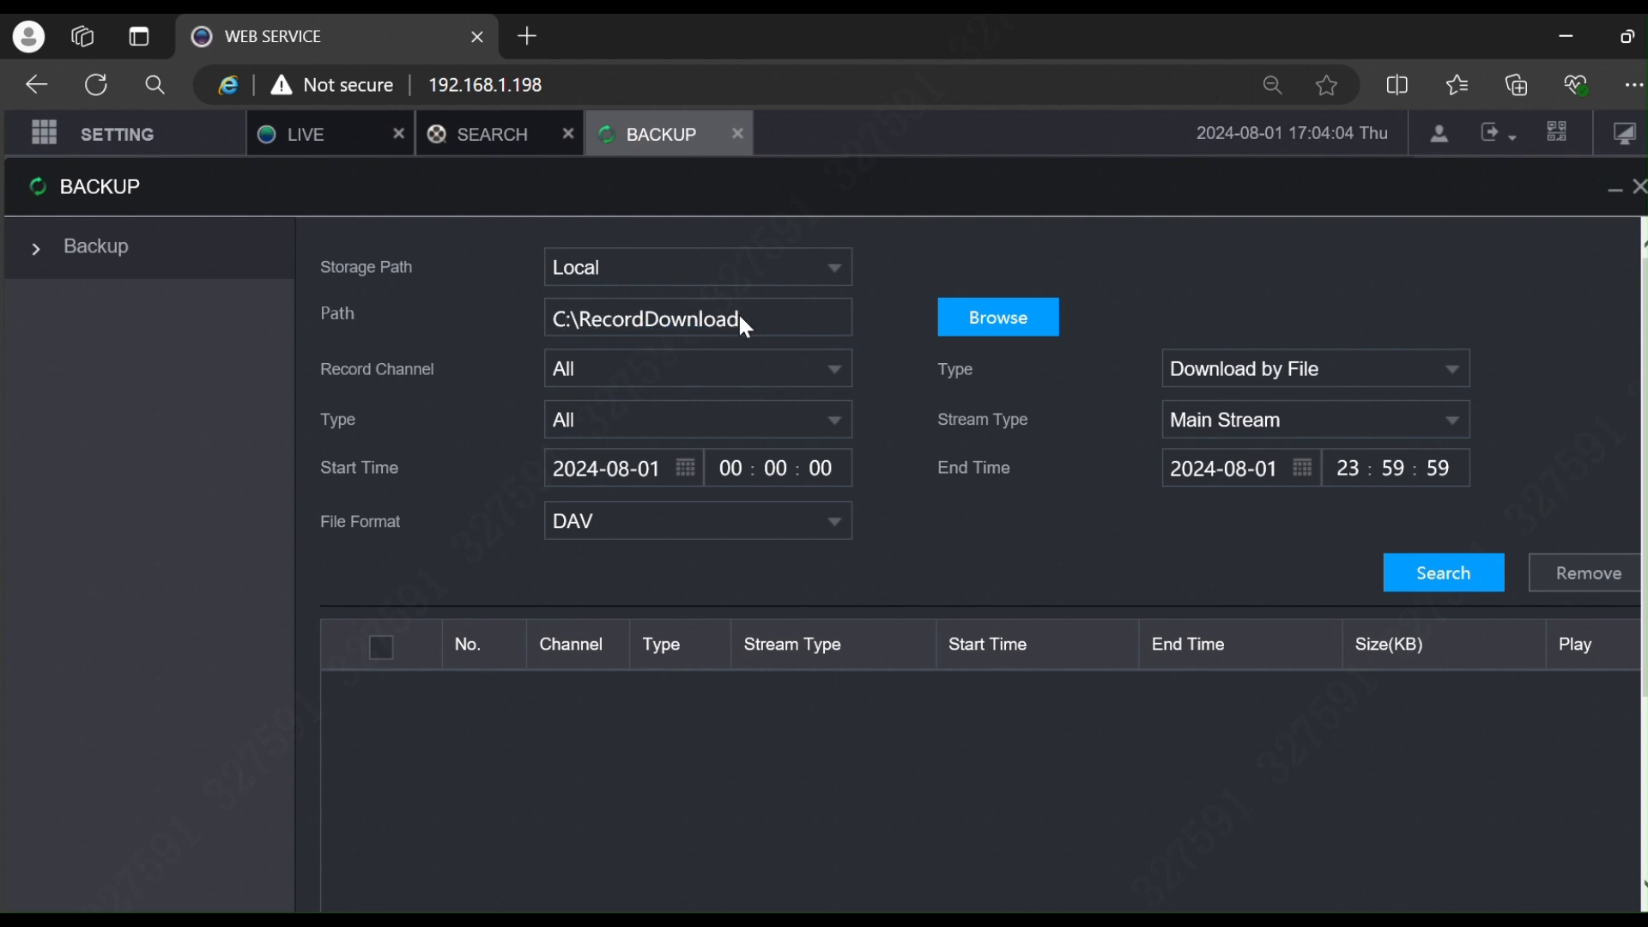
Step: Keep the C:\RecordDownload save folder, select Record Channel 1 and keep Type All
click(962, 319)
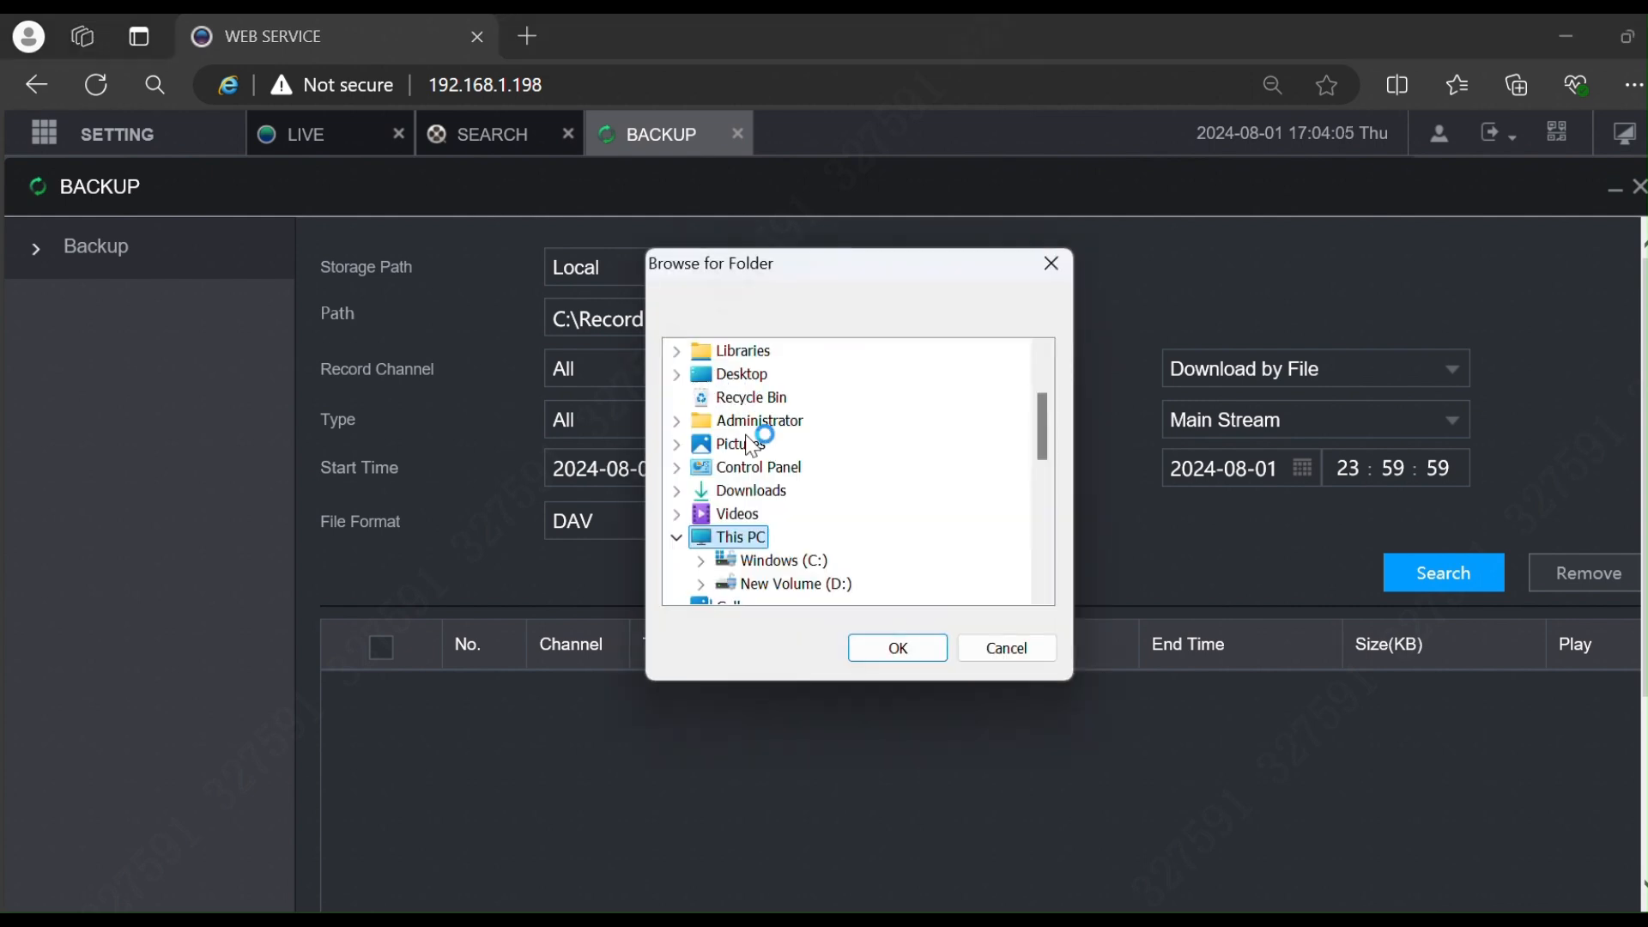
click(1004, 648)
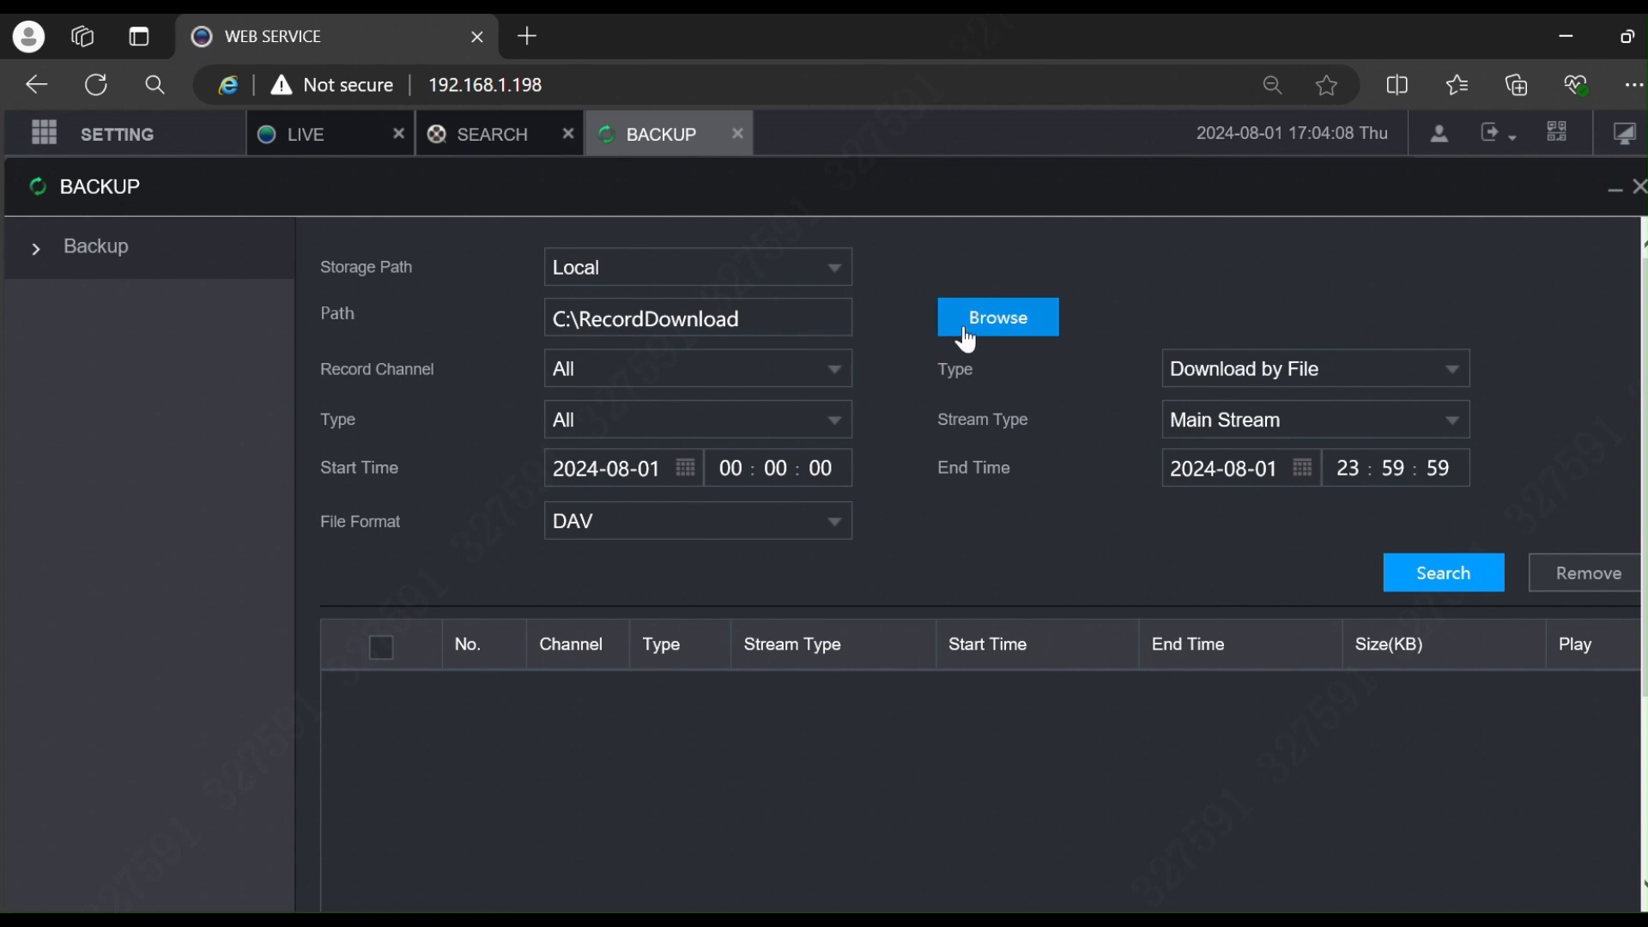
click(792, 364)
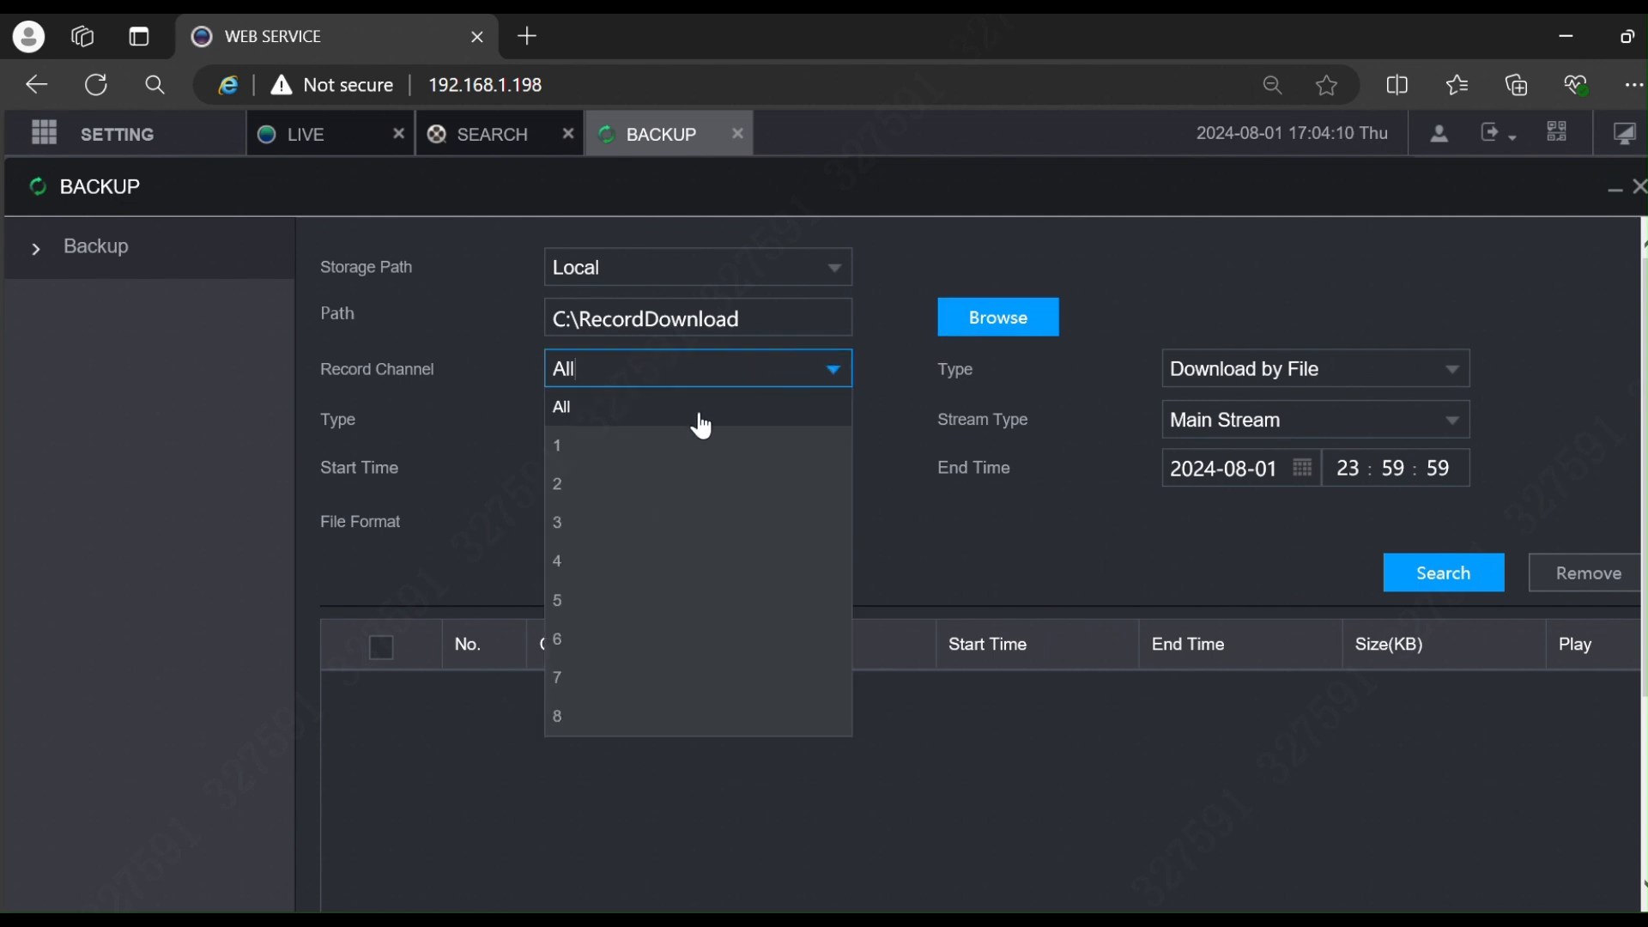
click(588, 457)
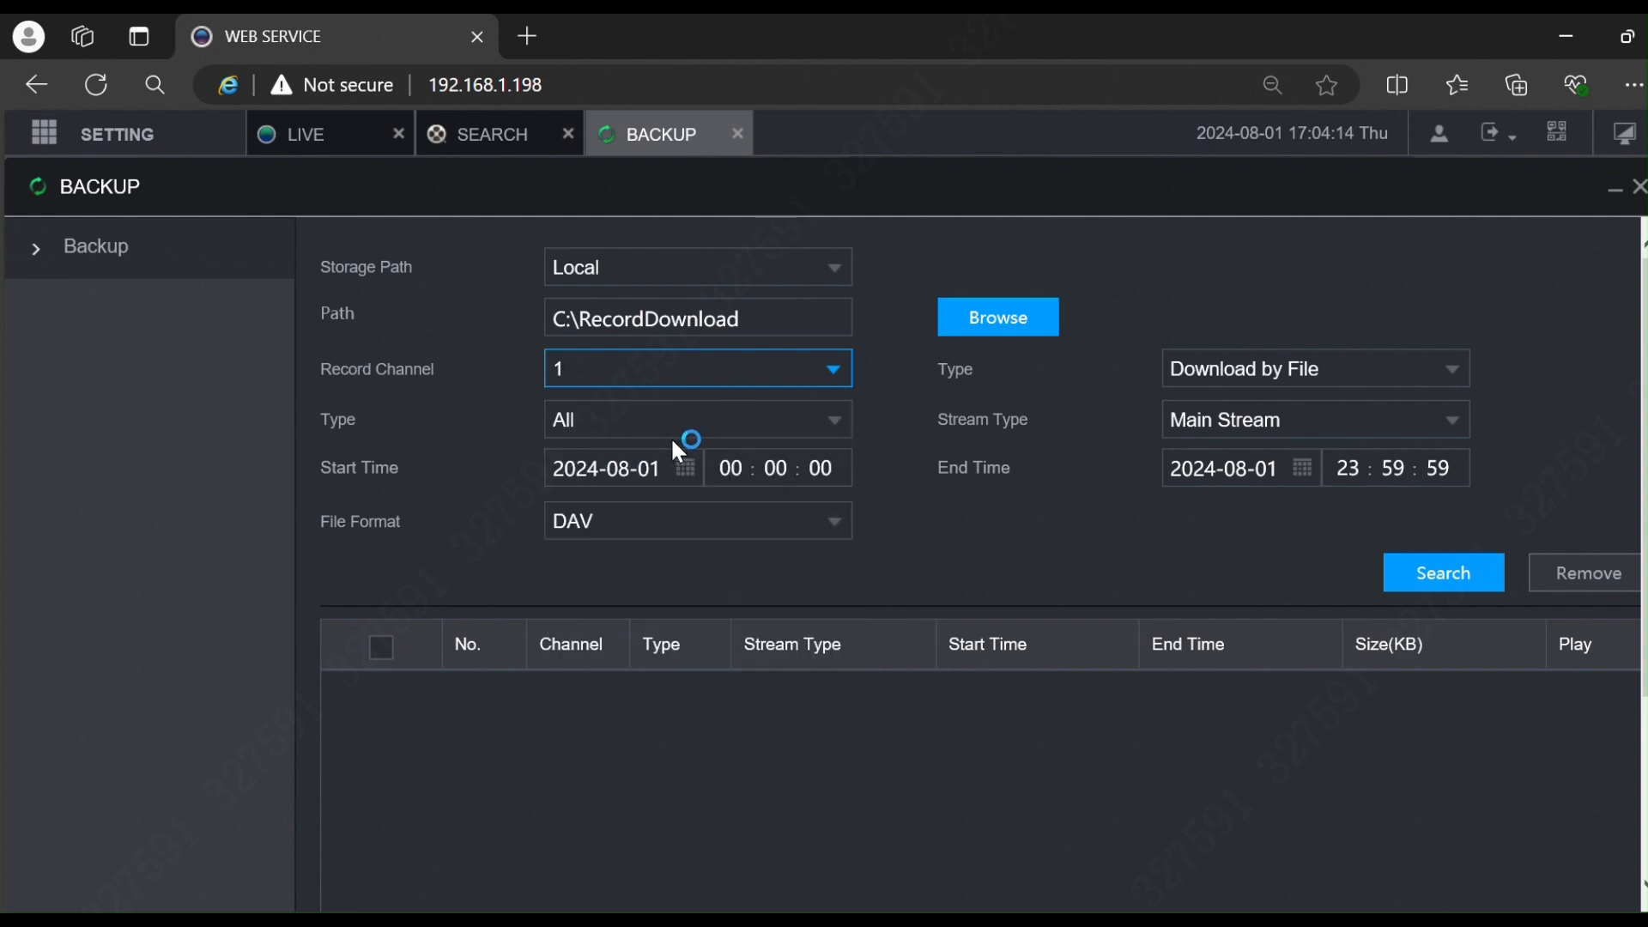
click(705, 420)
click(705, 421)
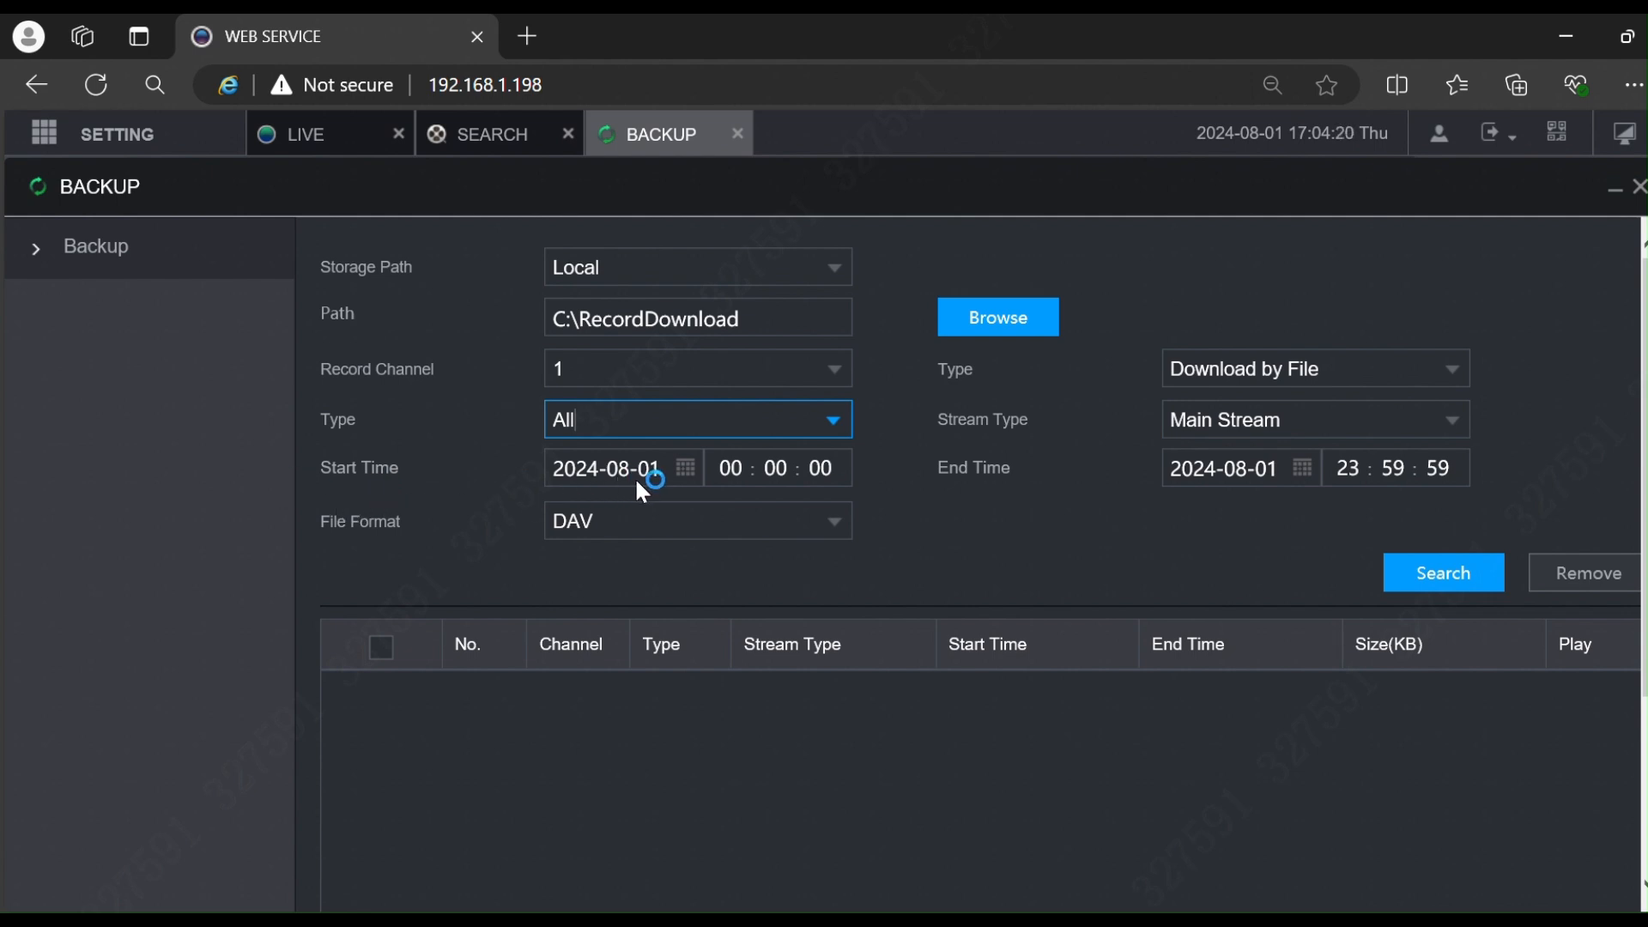
Step: Start entering backup times: start hour 16, start minutes 30, end hour 16
click(786, 469)
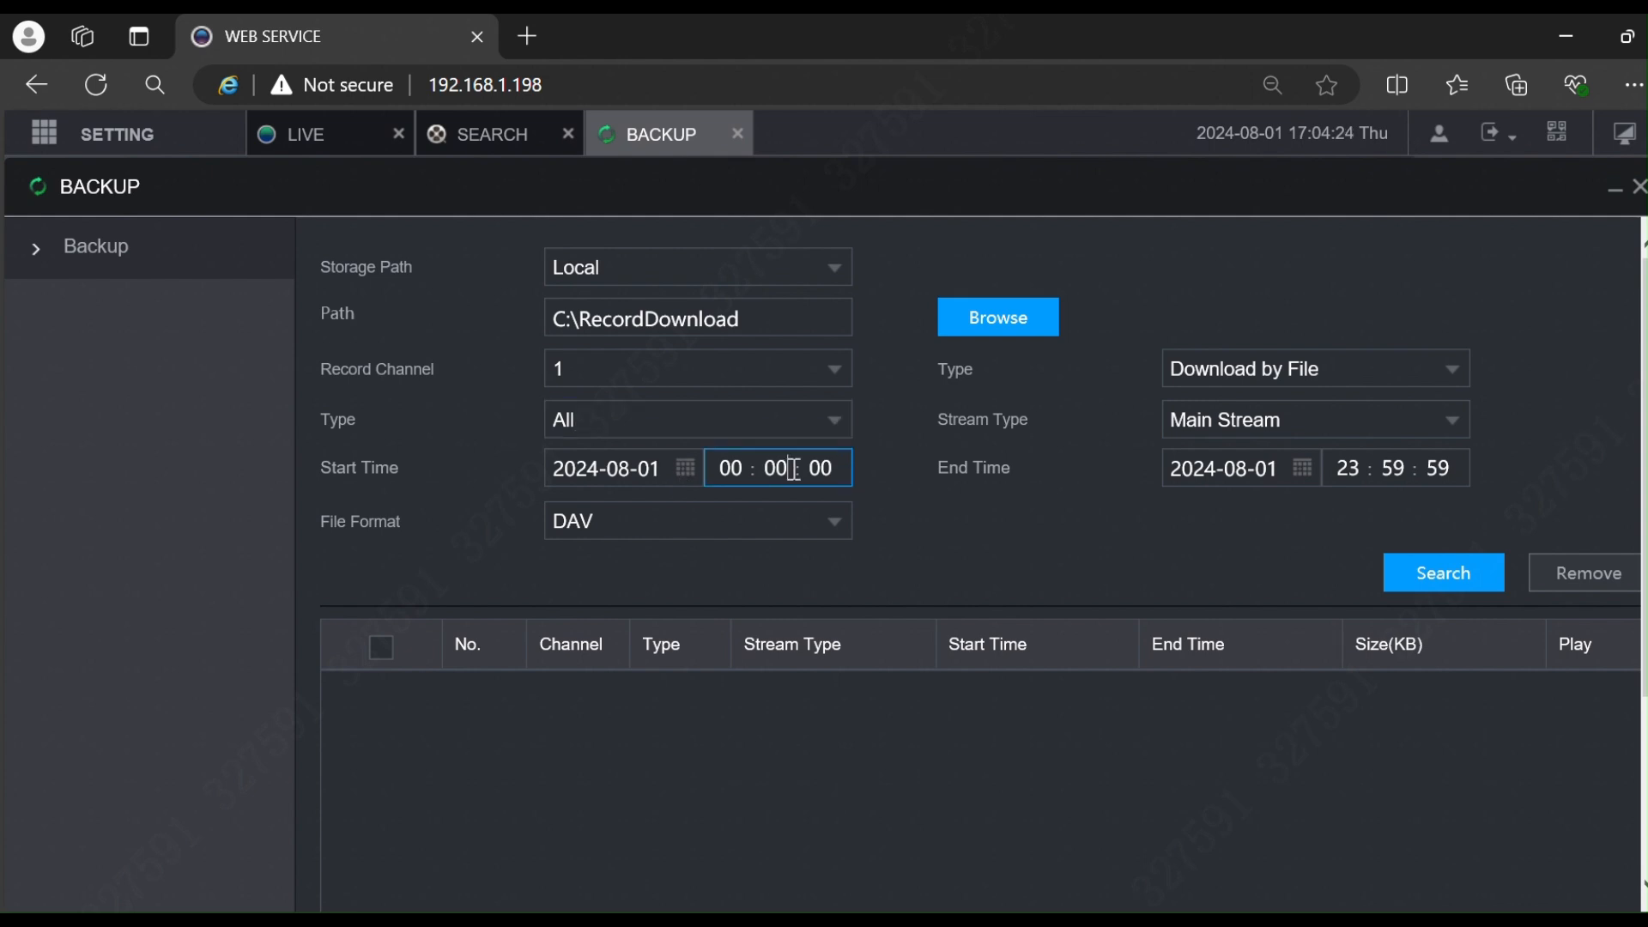
key(BackSpace)
key(BackSpace)
text(16)
key(BackSpace)
key(BackSpace)
text(30)
click(1354, 470)
key(BackSpace)
key(BackSpace)
text(16)
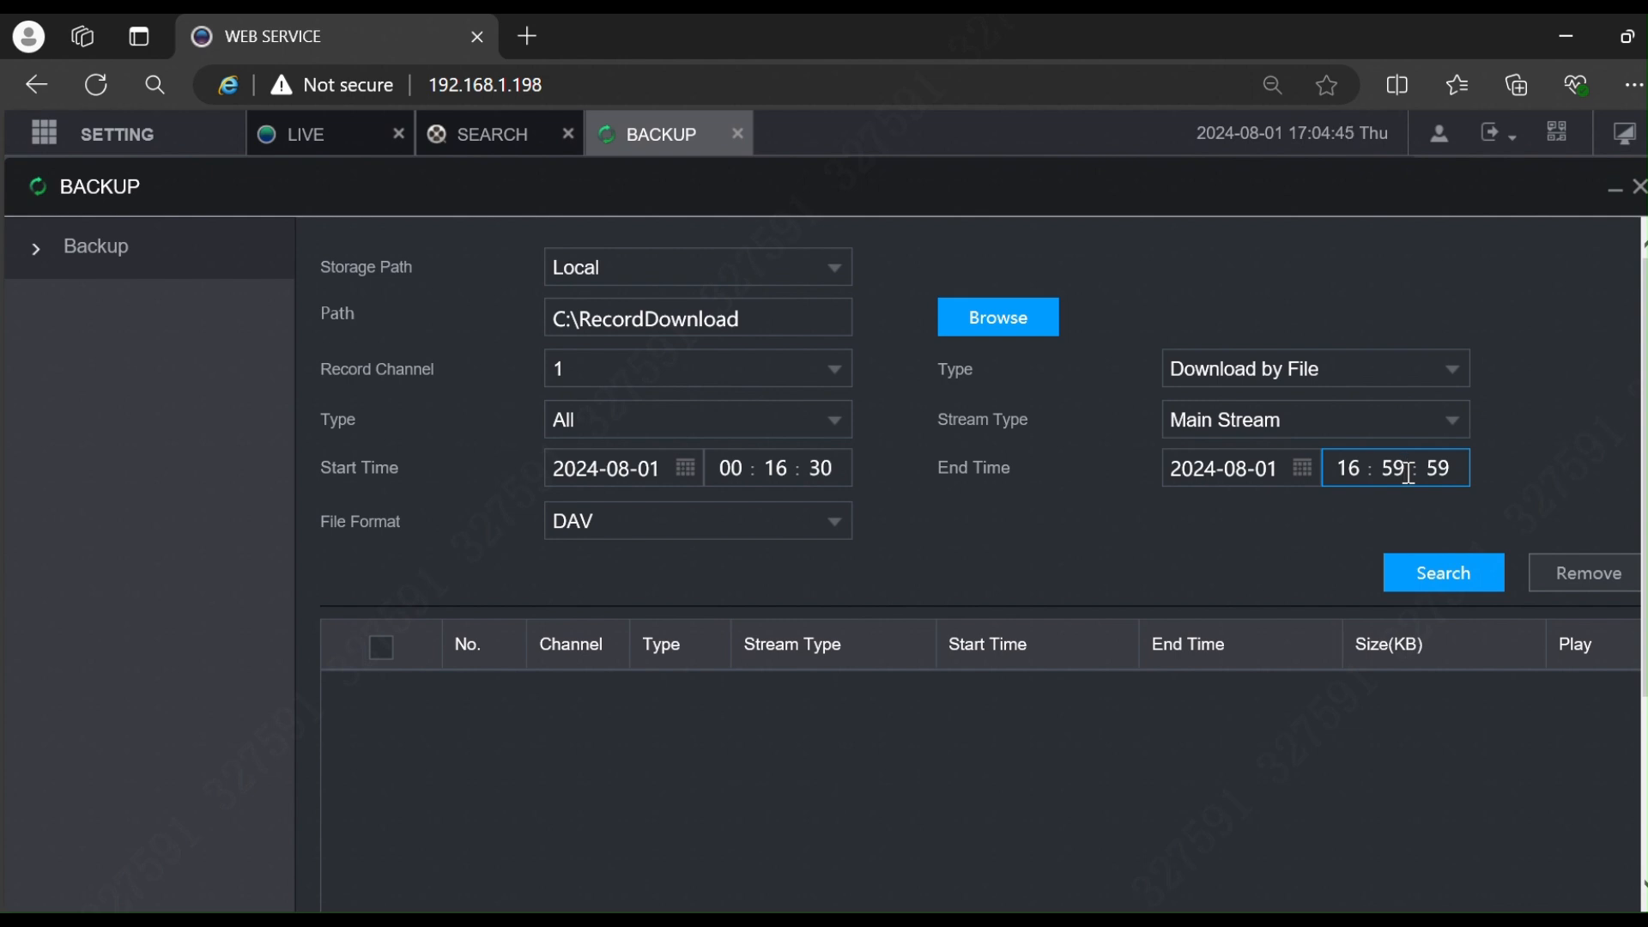
Step: Correct the backup start time to read 16:30:00
click(743, 472)
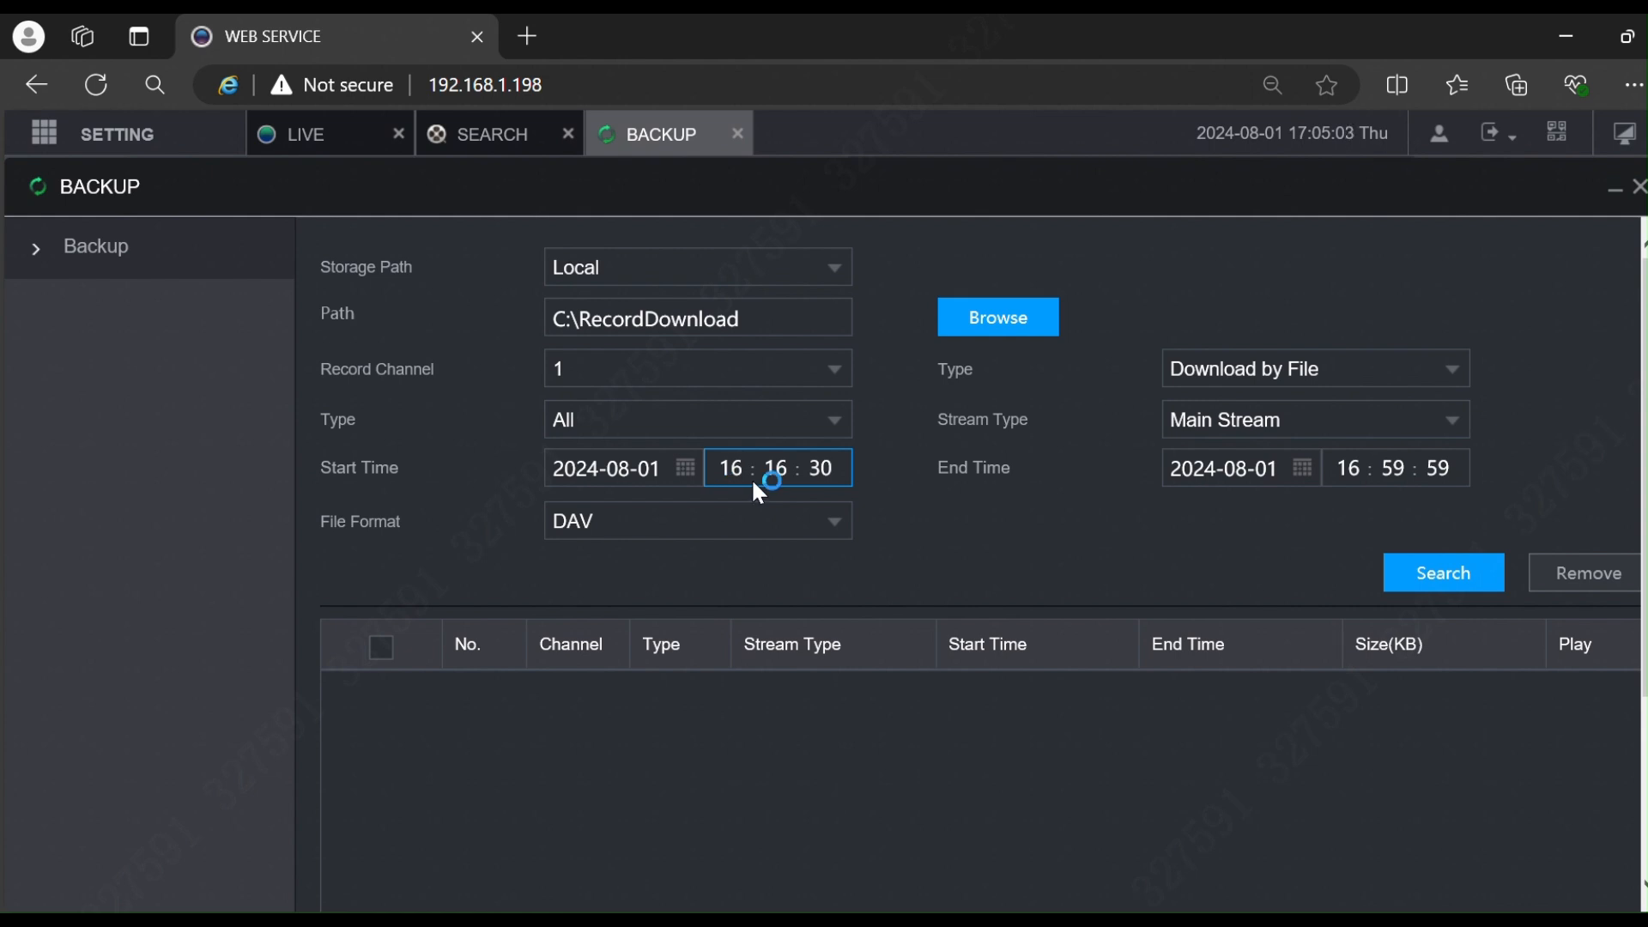
click(788, 475)
key(BackSpace)
key(BackSpace)
text(30)
click(824, 470)
key(BackSpace)
key(BackSpace)
text(00)
Step: Set the backup end time to 16:40:00 and keep DAV as the file format
click(1406, 471)
key(BackSpace)
key(BackSpace)
text(40)
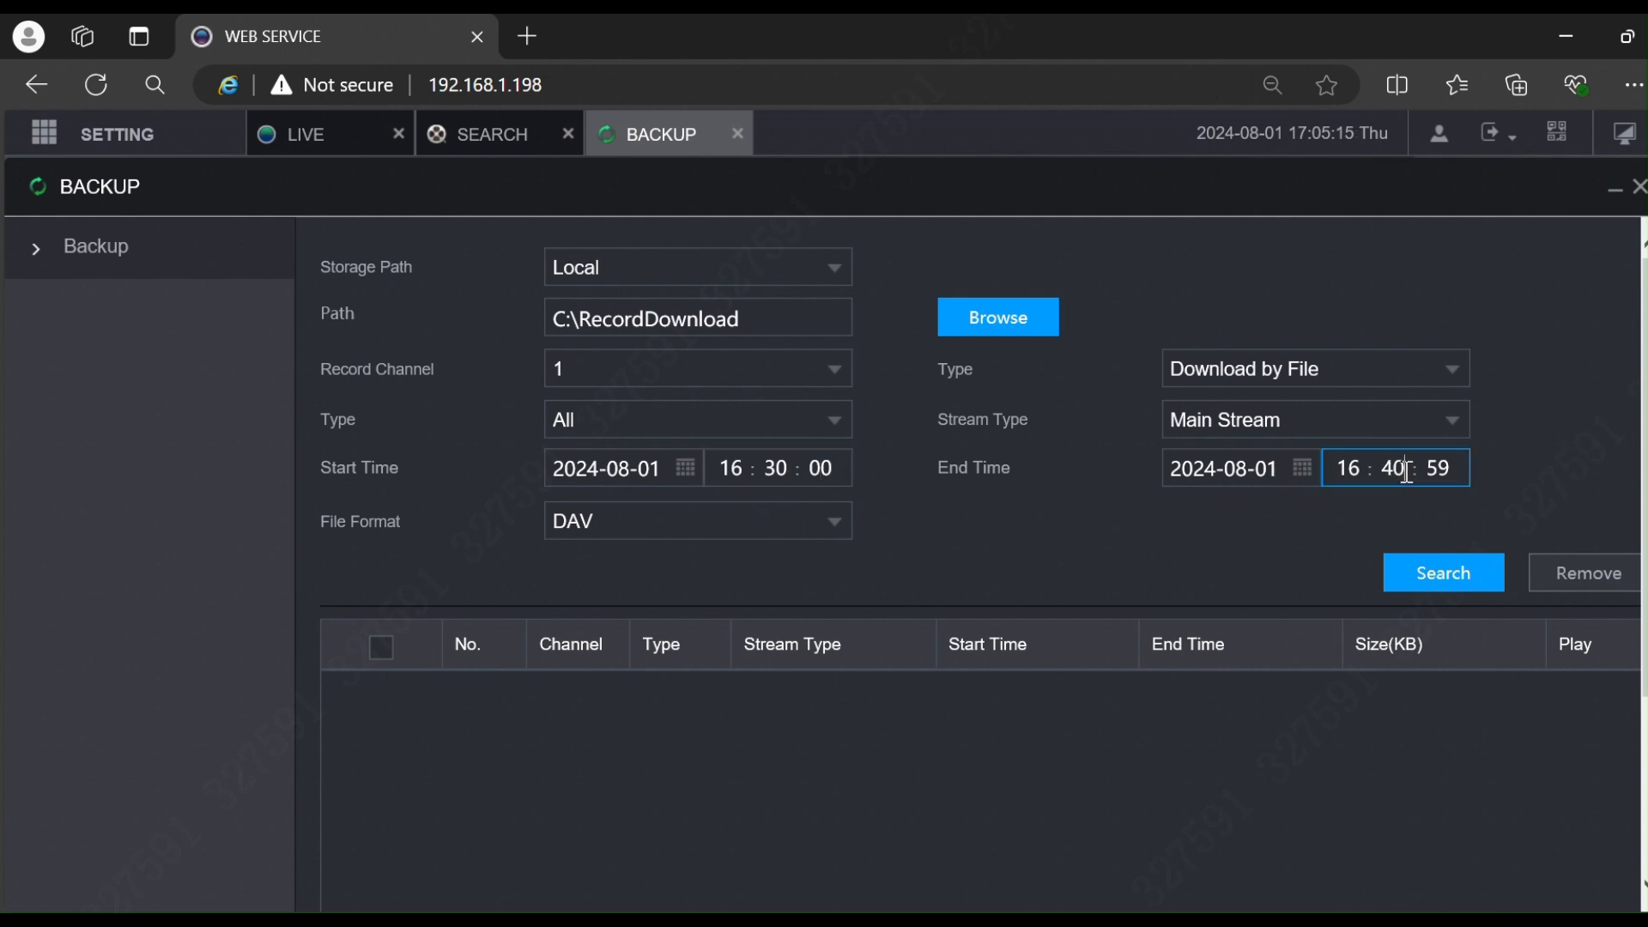
click(1443, 472)
key(BackSpace)
key(BackSpace)
text(00)
click(795, 513)
click(663, 556)
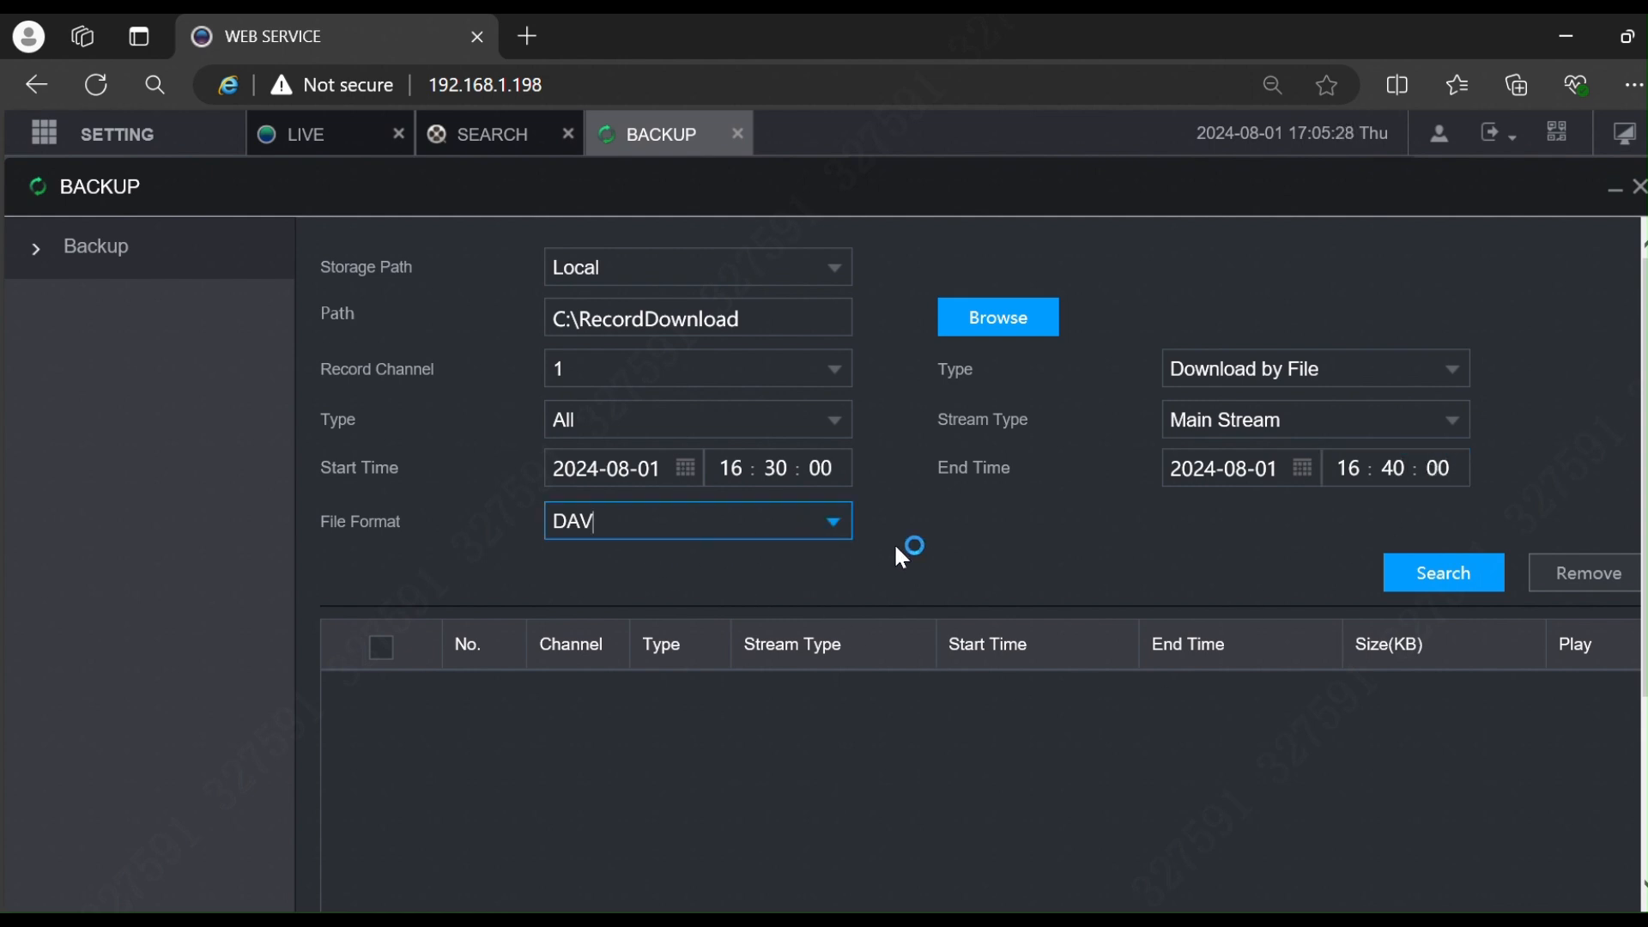
Step: Run the search, listing one Channel 1 Main Stream file, 16:30:00–16:40:00, 154687 KB
double_click(777, 528)
scroll(757, 541, down, 1)
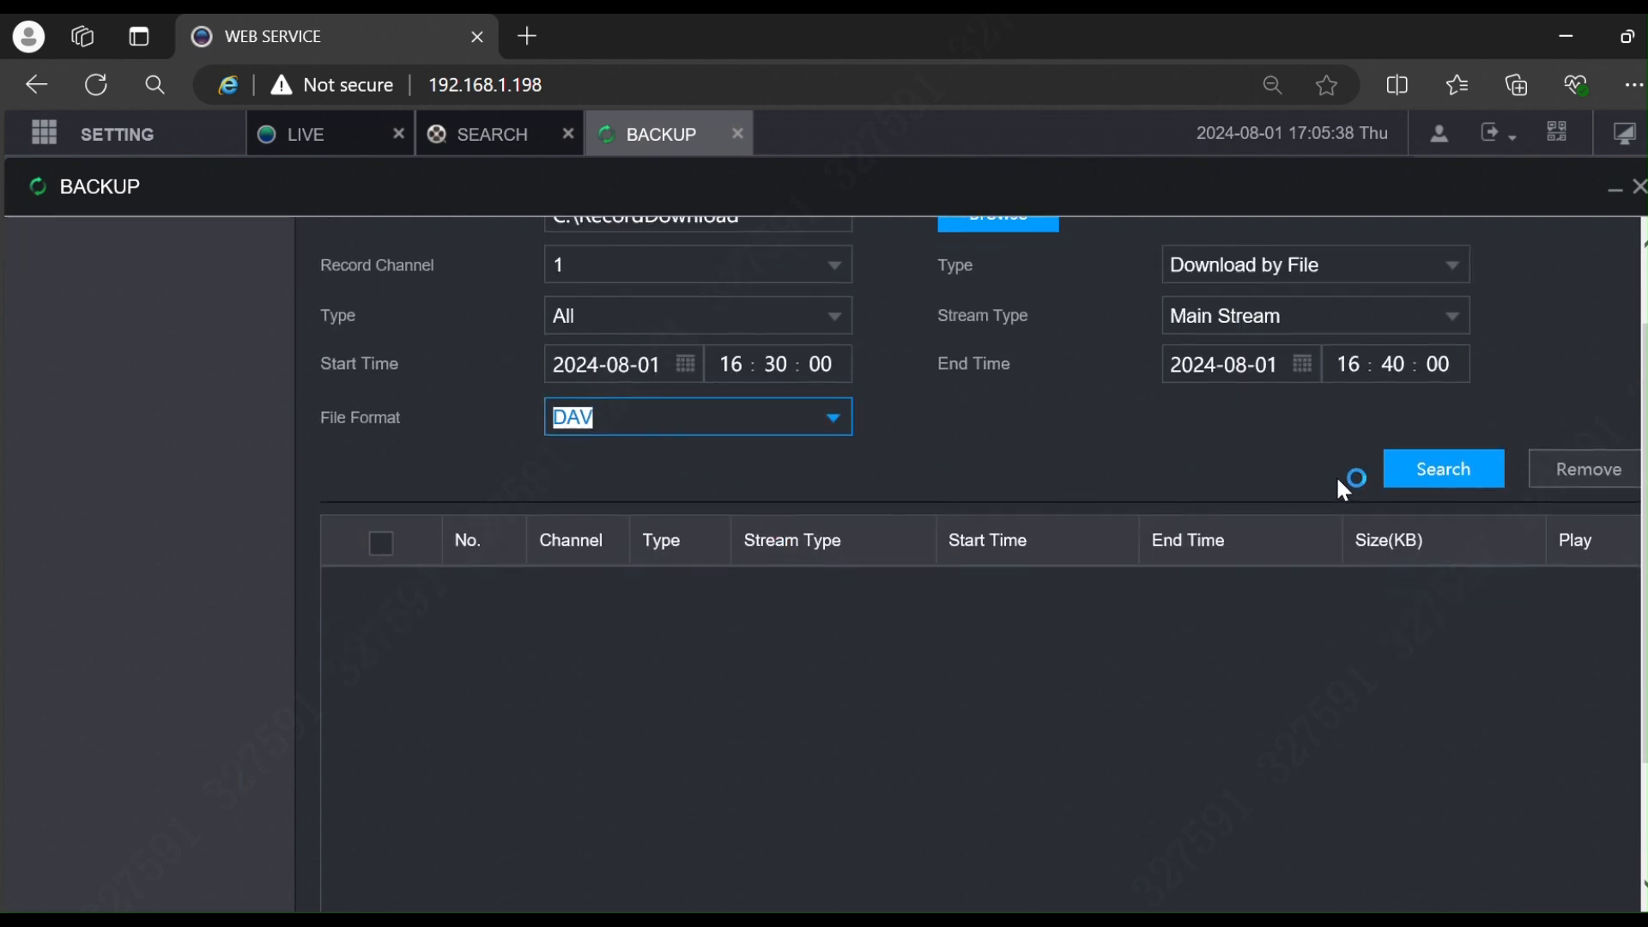
click(1436, 473)
scroll(1122, 601, down, 1)
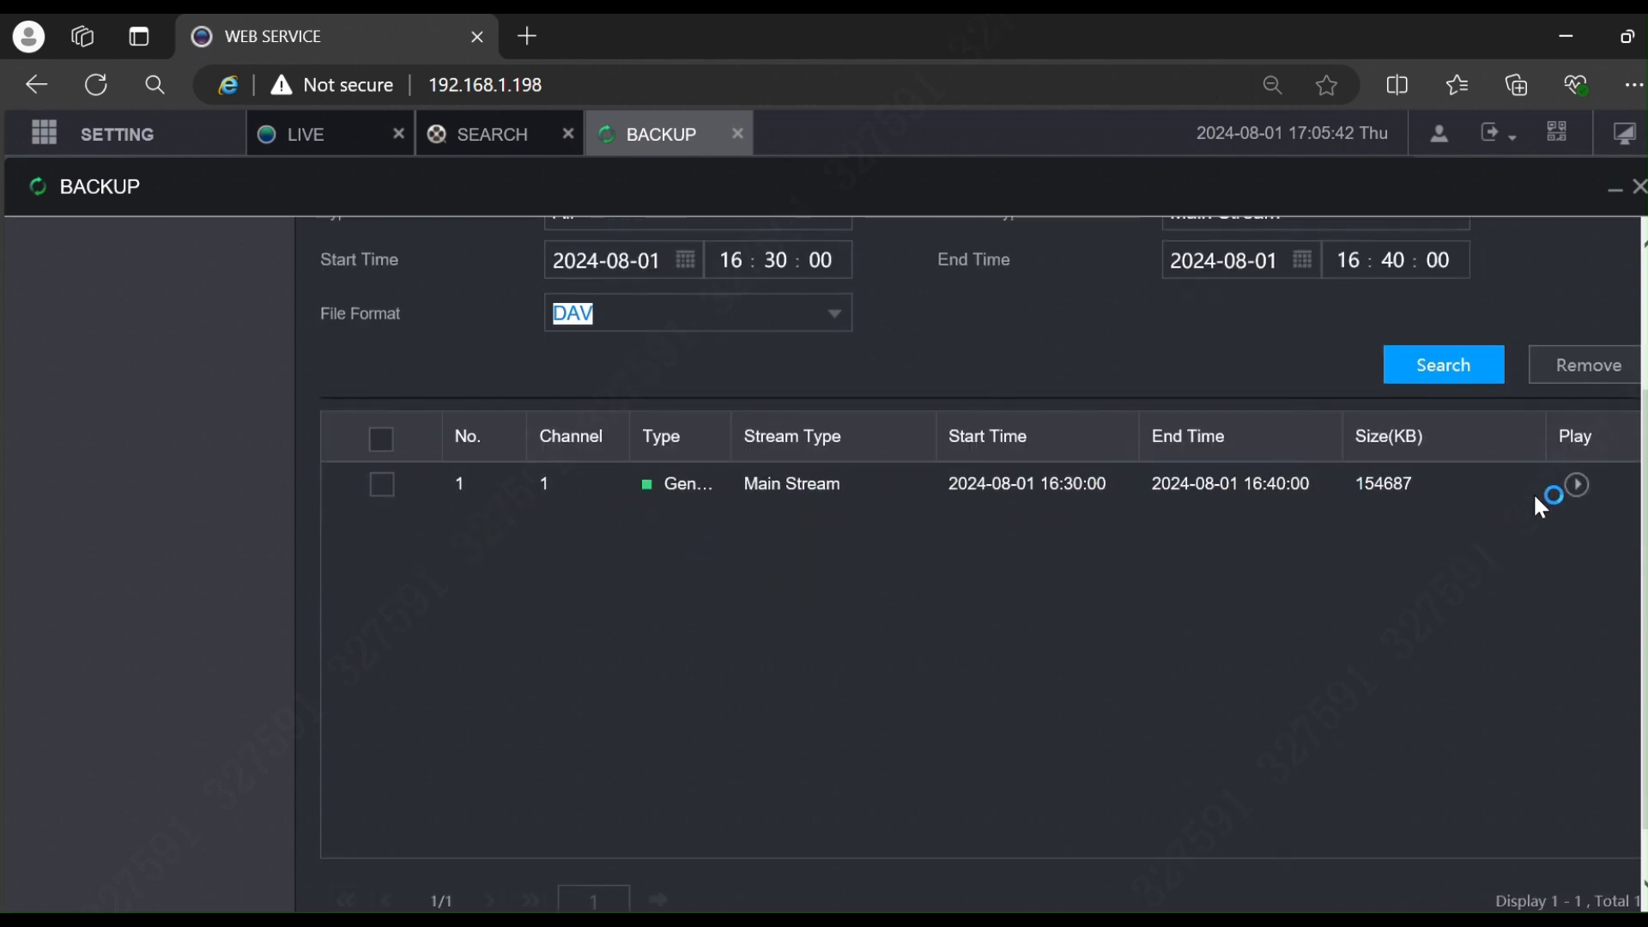
click(1578, 486)
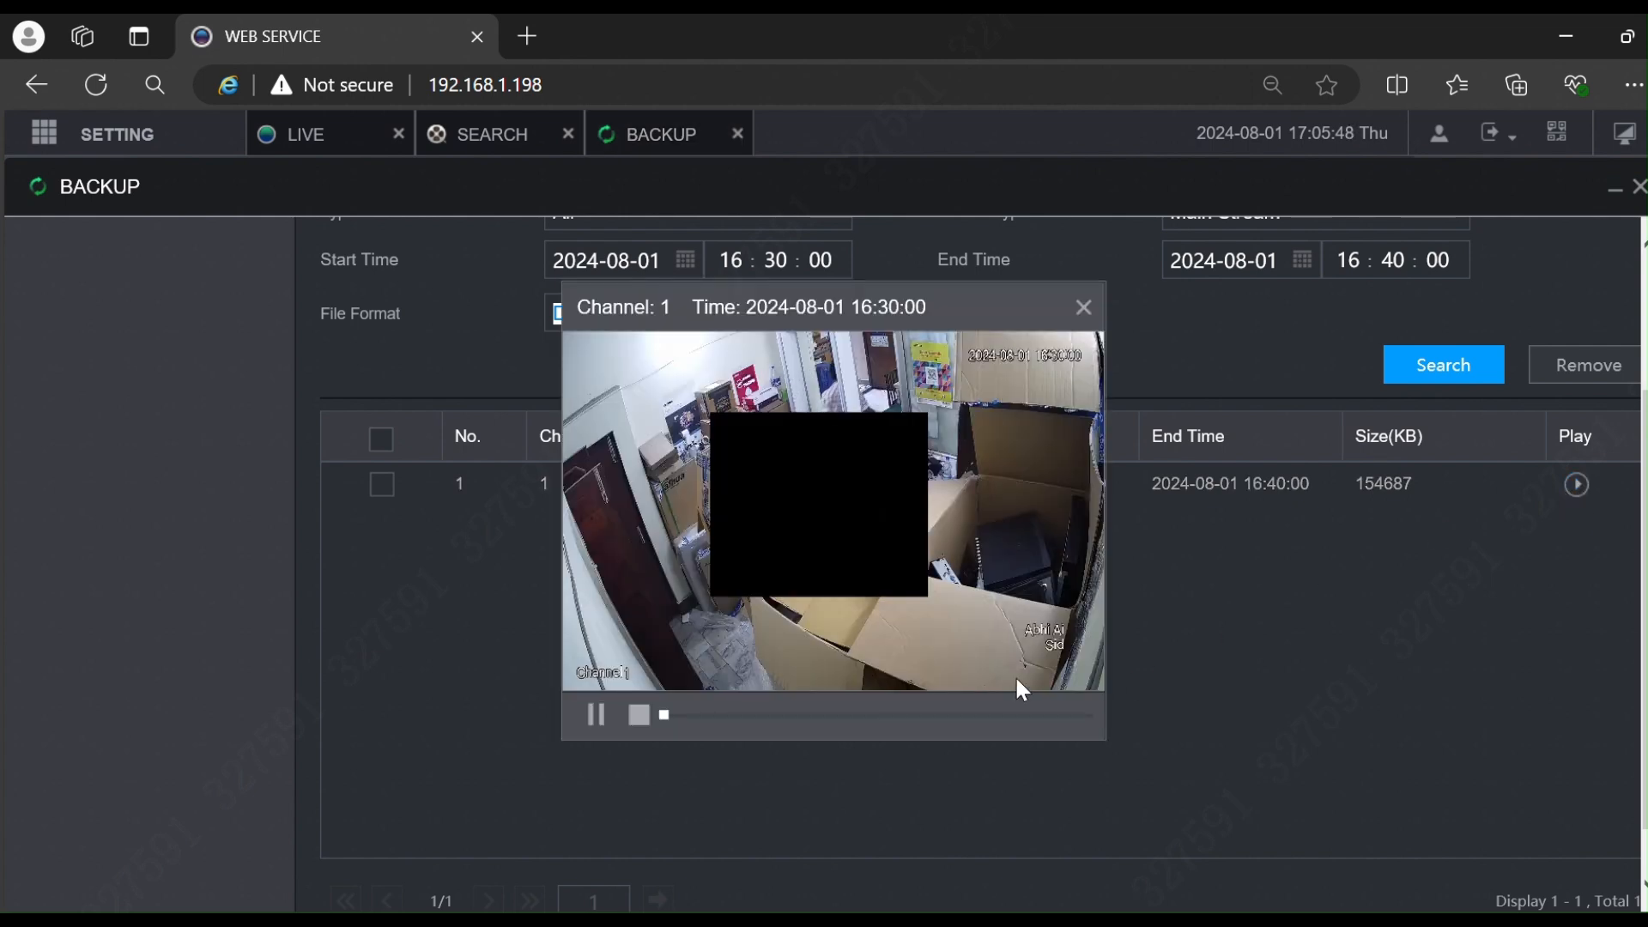
double_click(1025, 398)
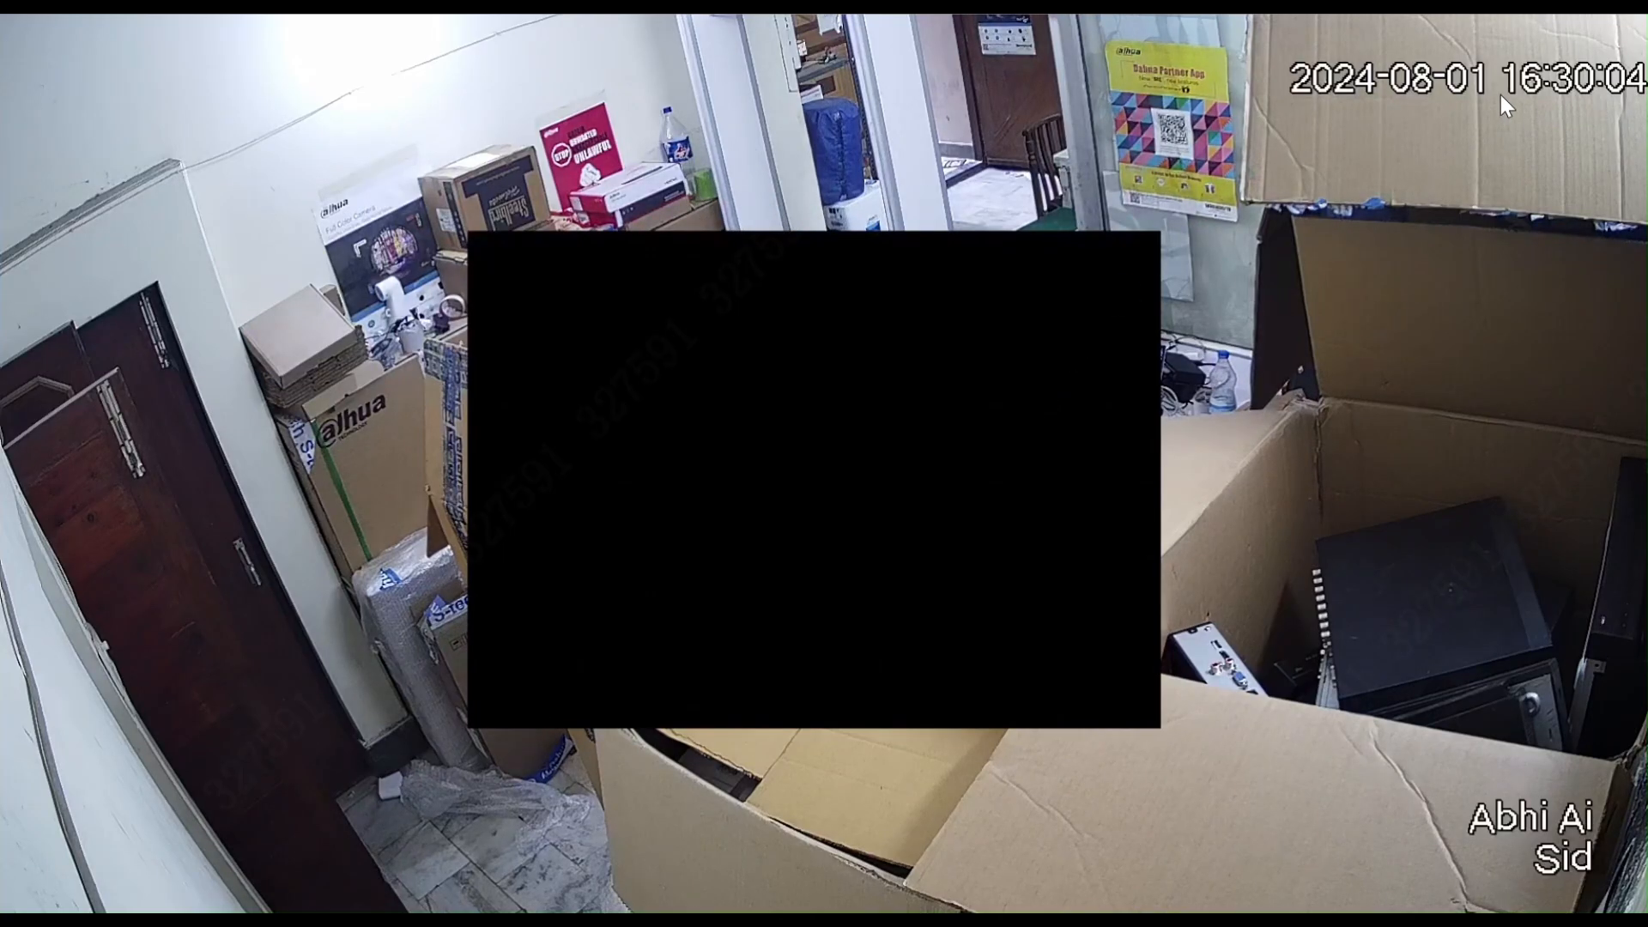
double_click(1113, 371)
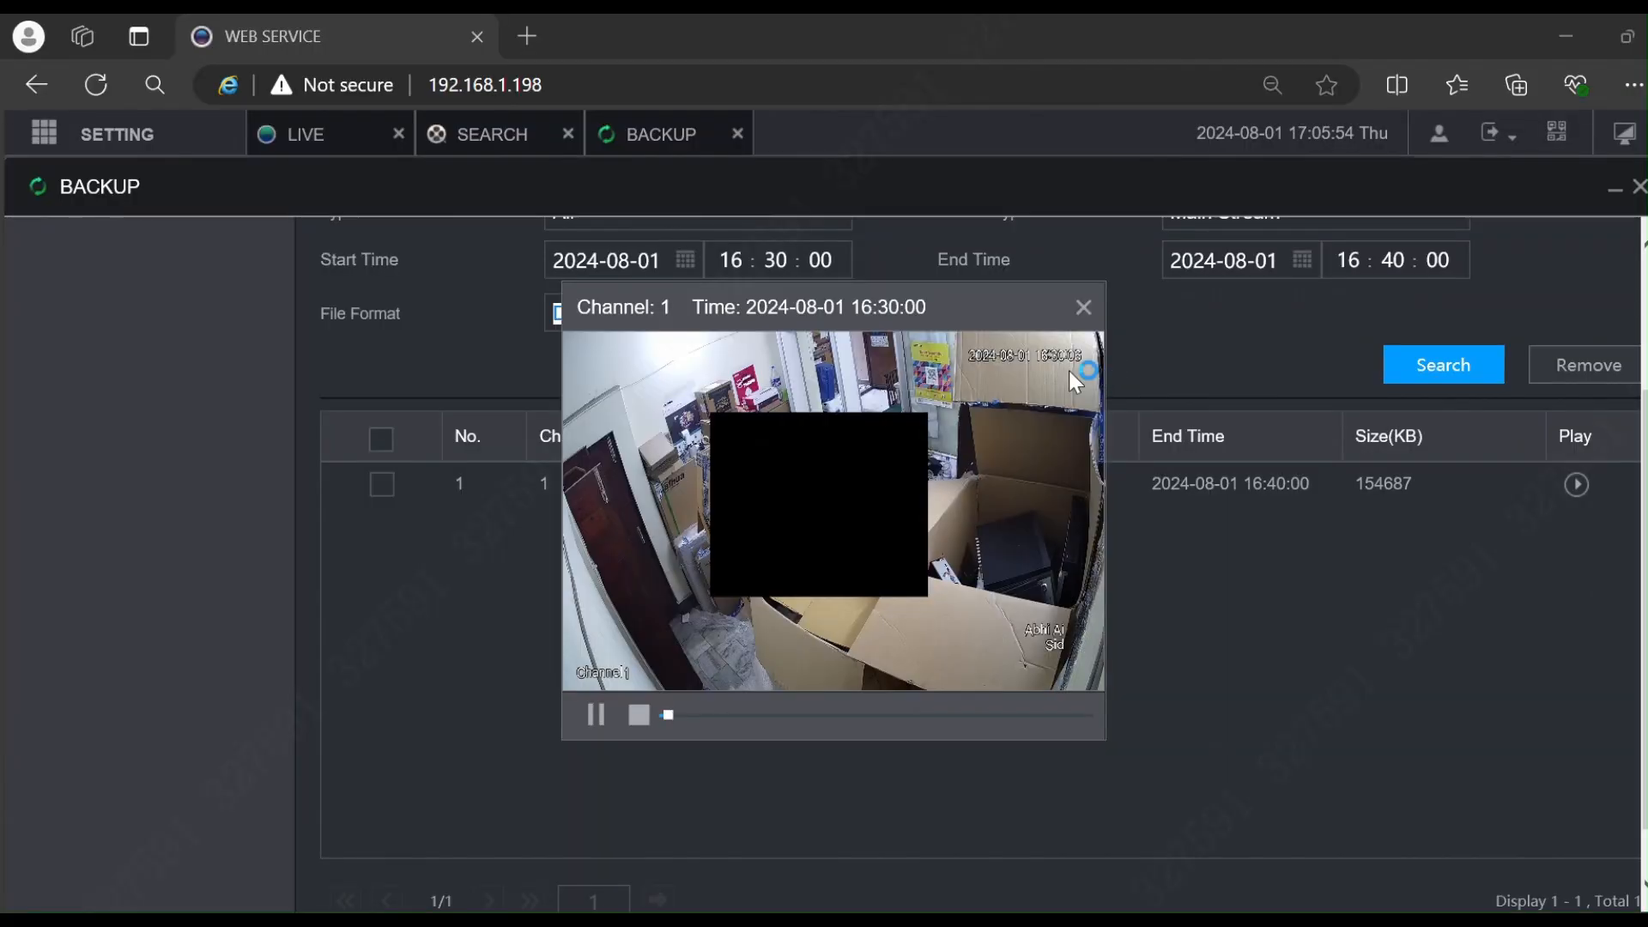
double_click(1027, 542)
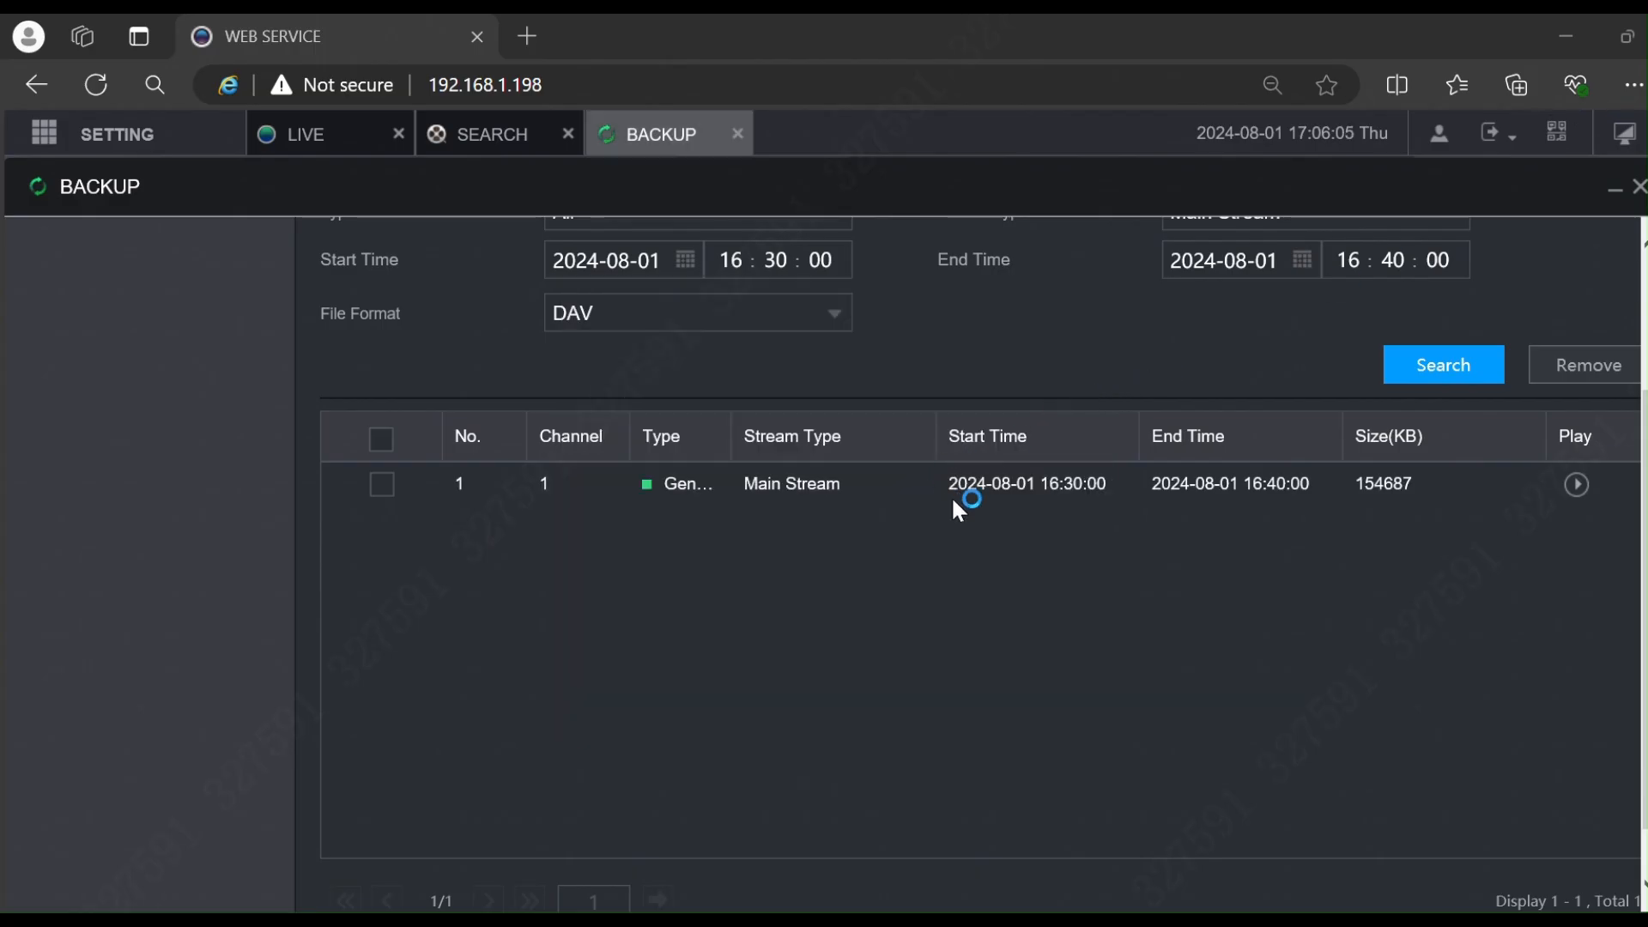
Step: Back up the 16:30–16:40 Channel 1 recording (154687 KB) and view its download progress
scroll(747, 493, down, 1)
click(383, 420)
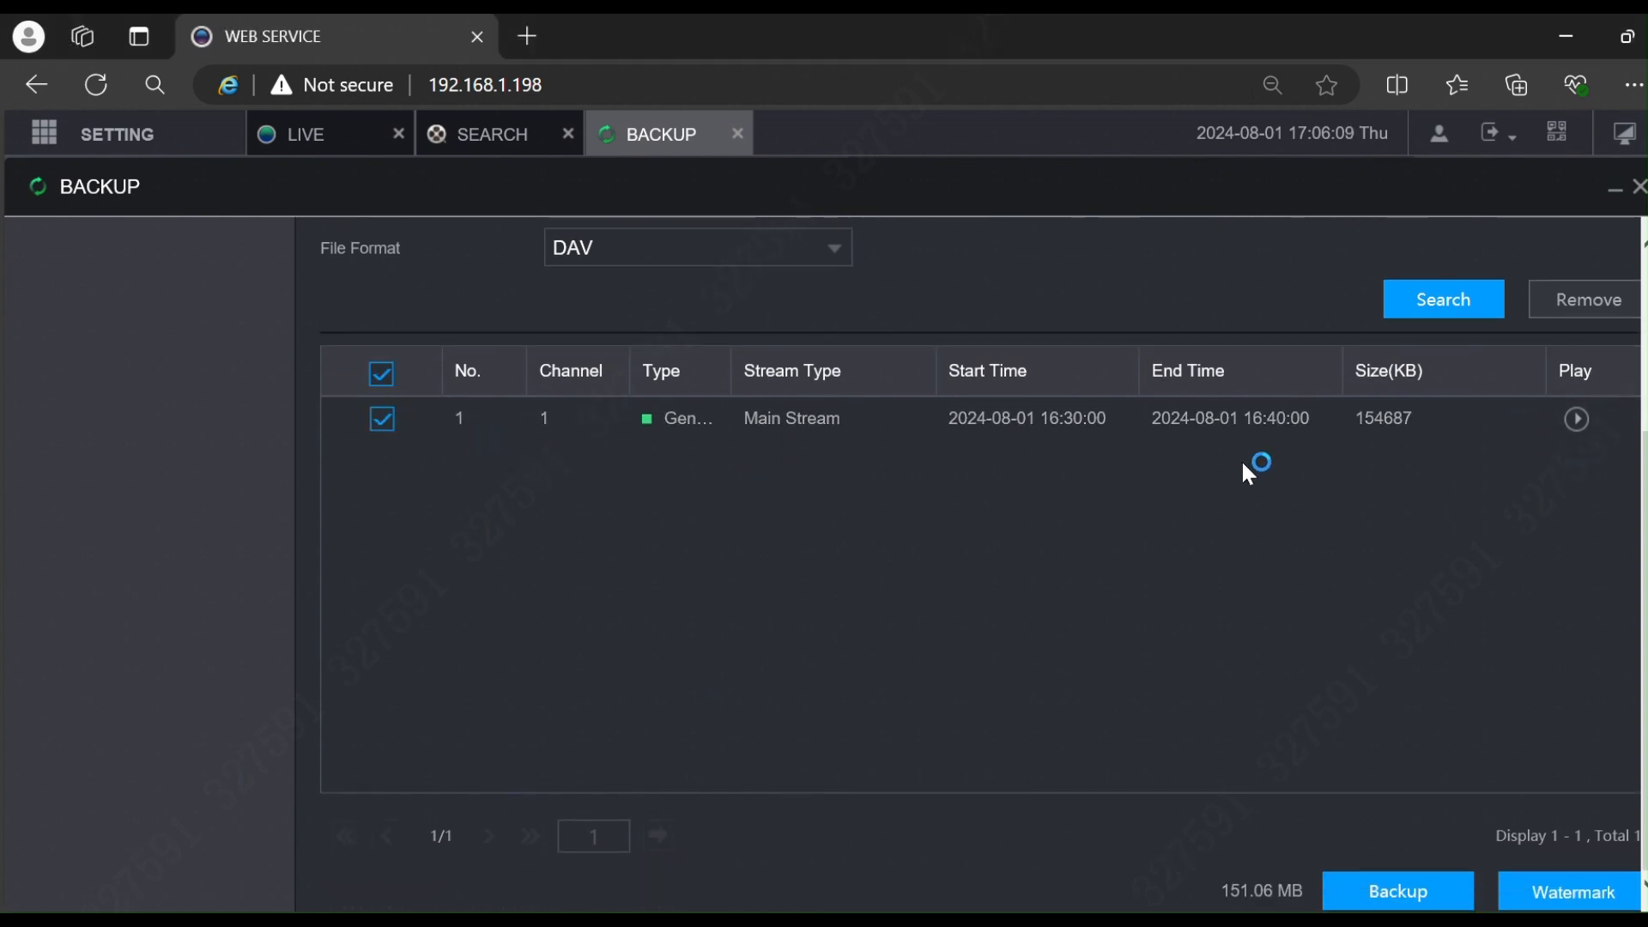
click(1422, 898)
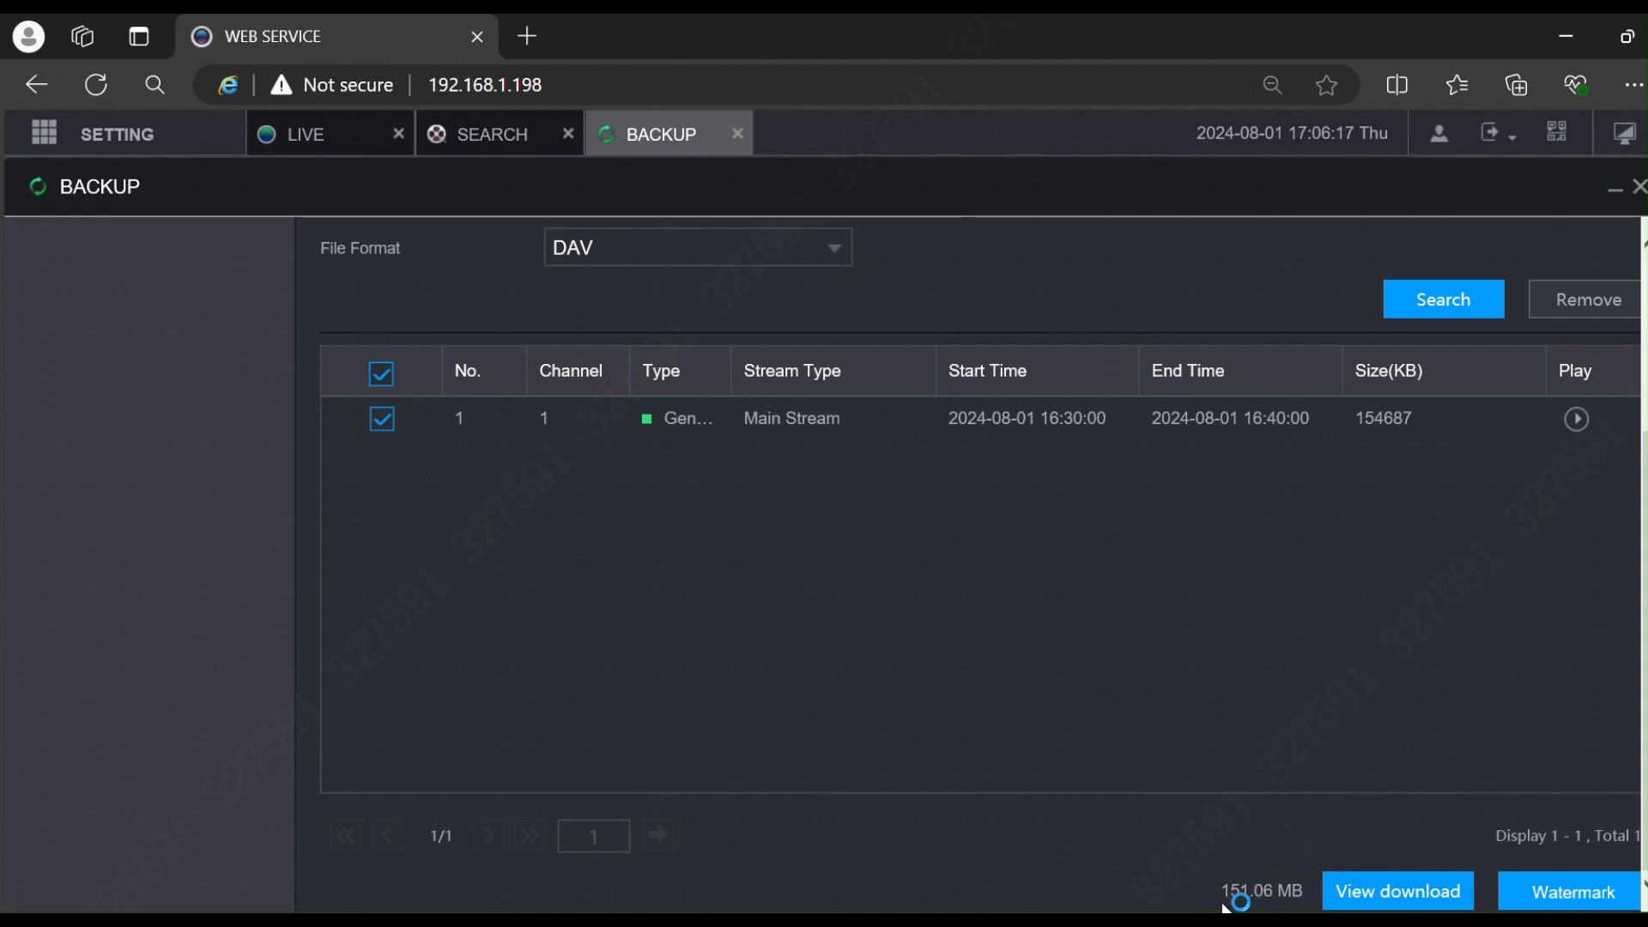
click(1397, 891)
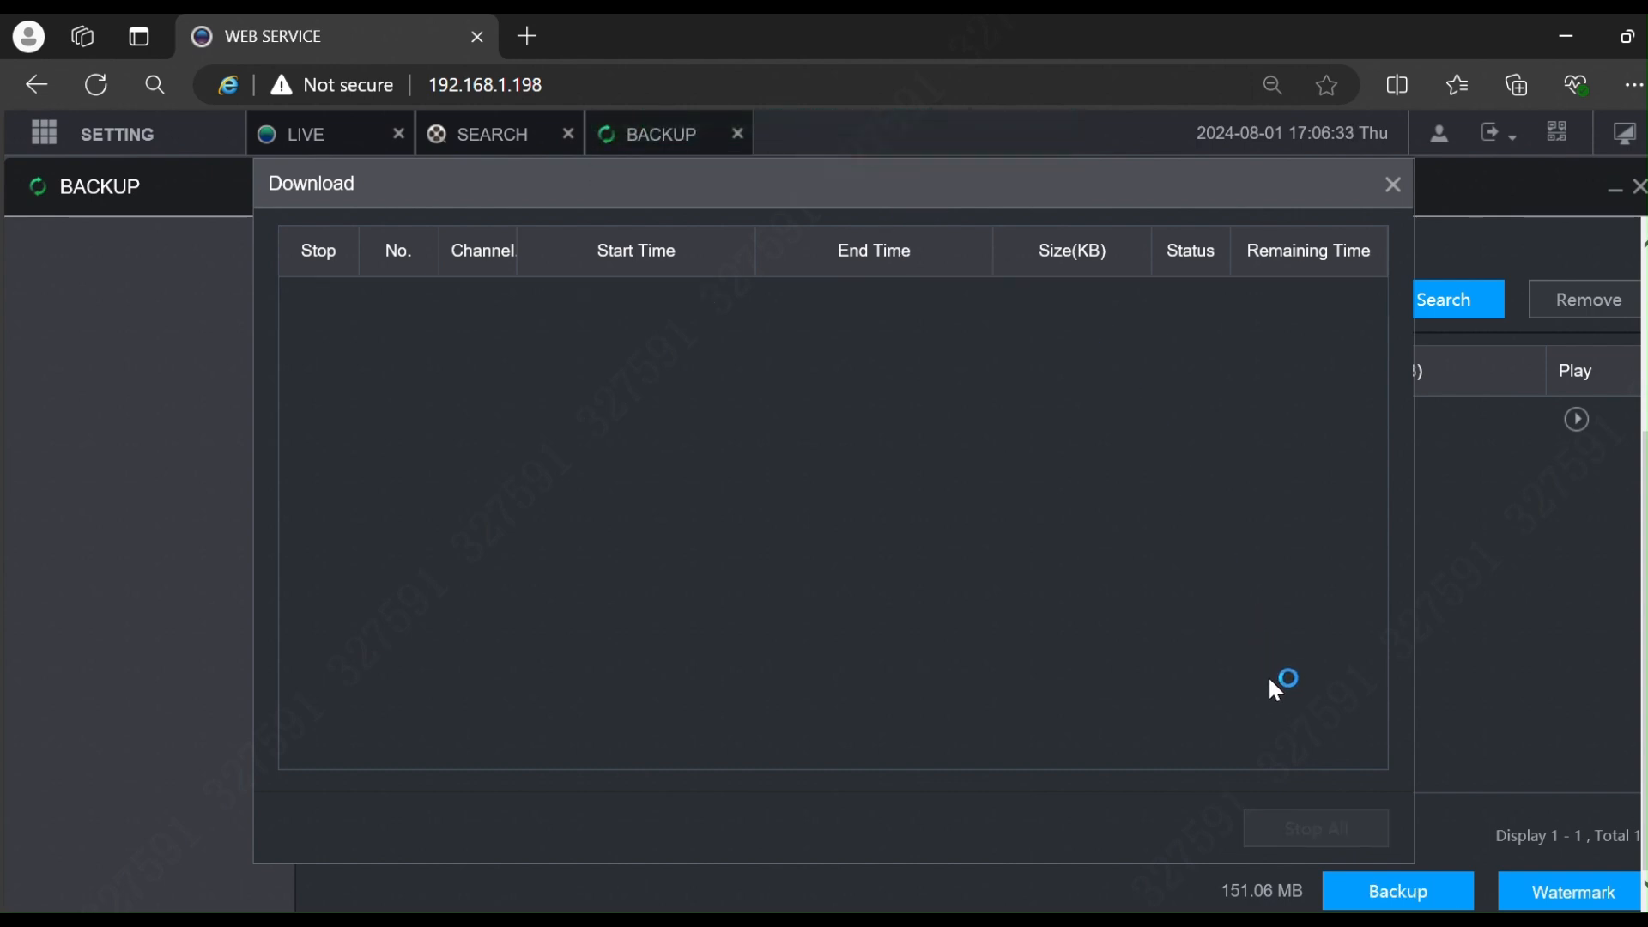
Step: Close the Download list and set Record Channel to All
click(1392, 185)
scroll(449, 359, up, 3)
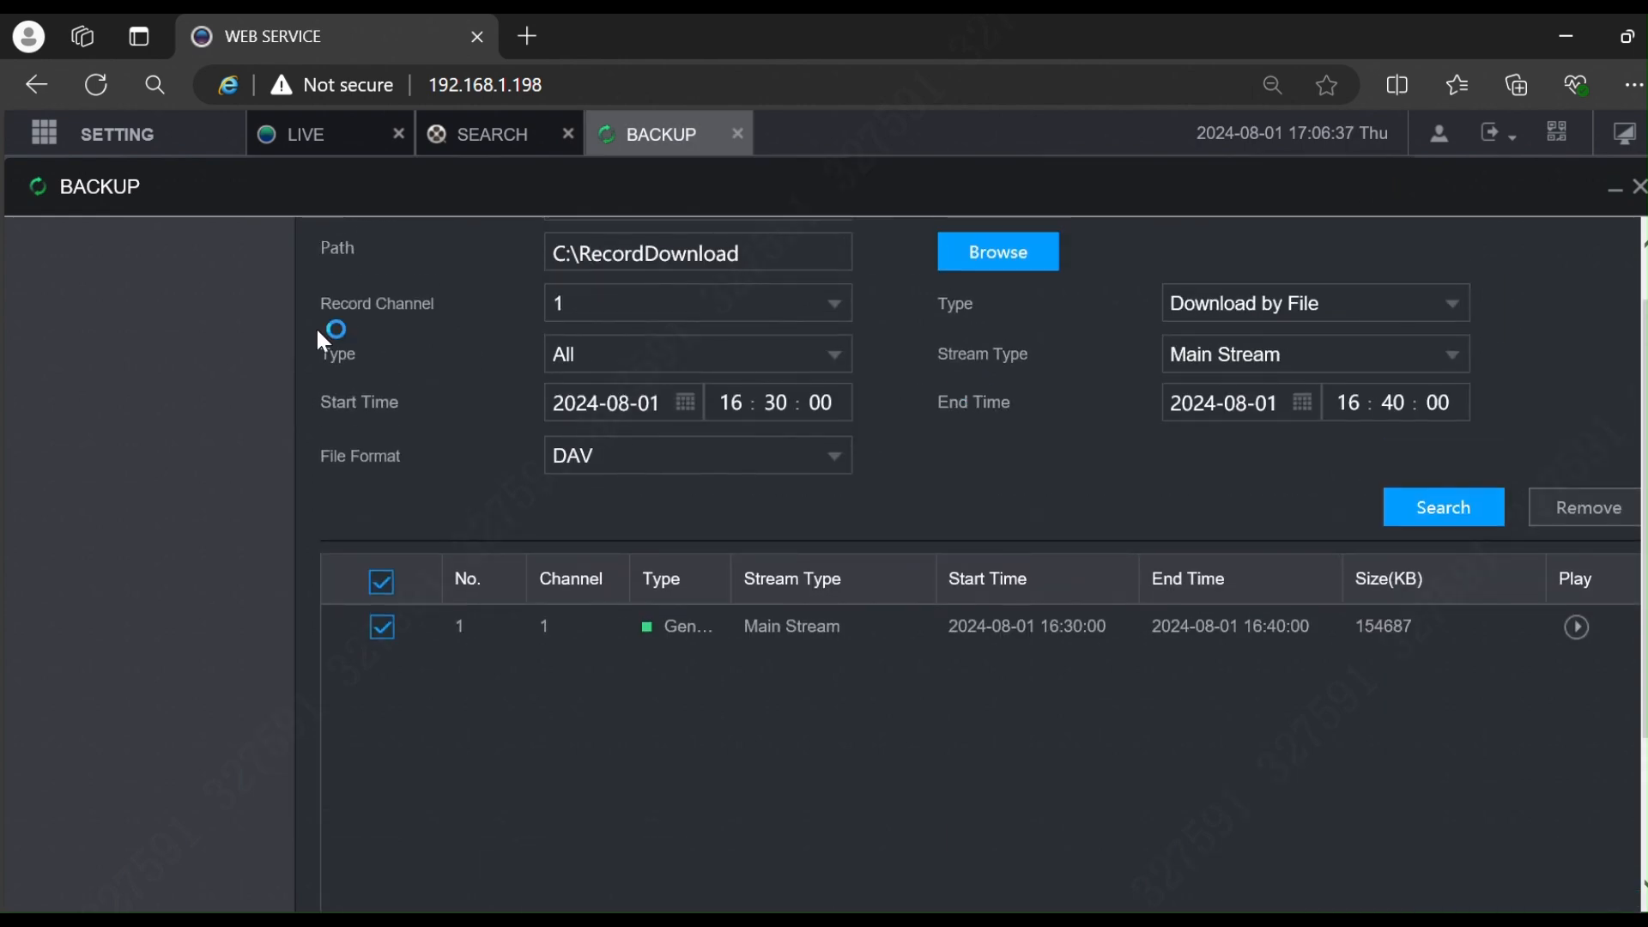
click(667, 315)
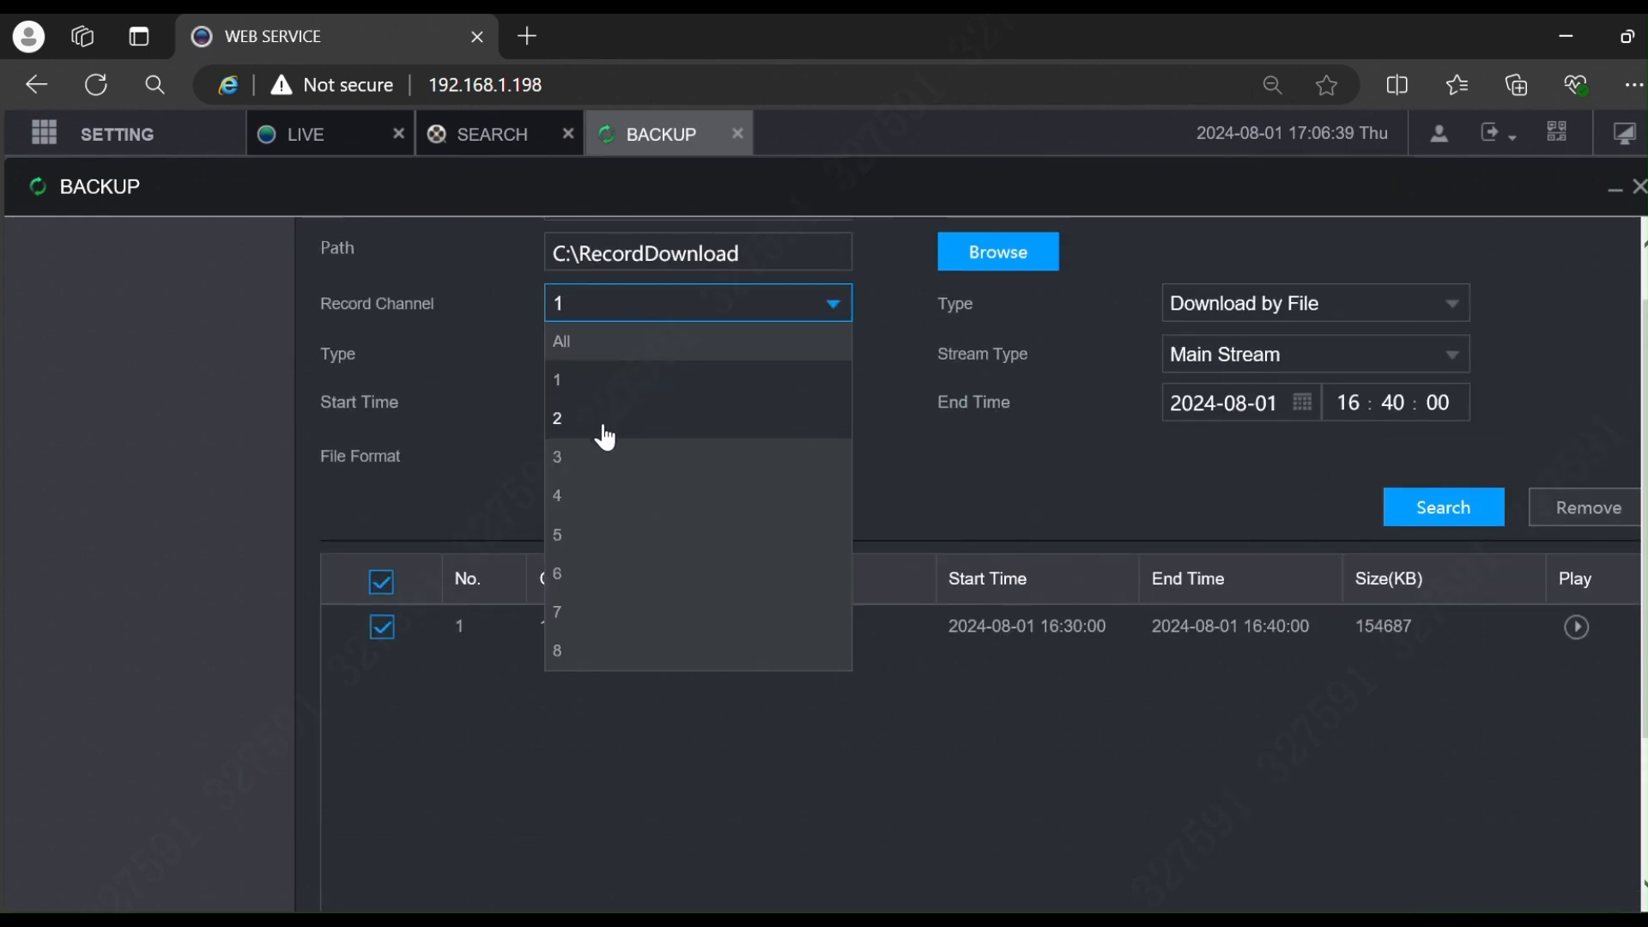
click(941, 458)
click(725, 306)
click(660, 344)
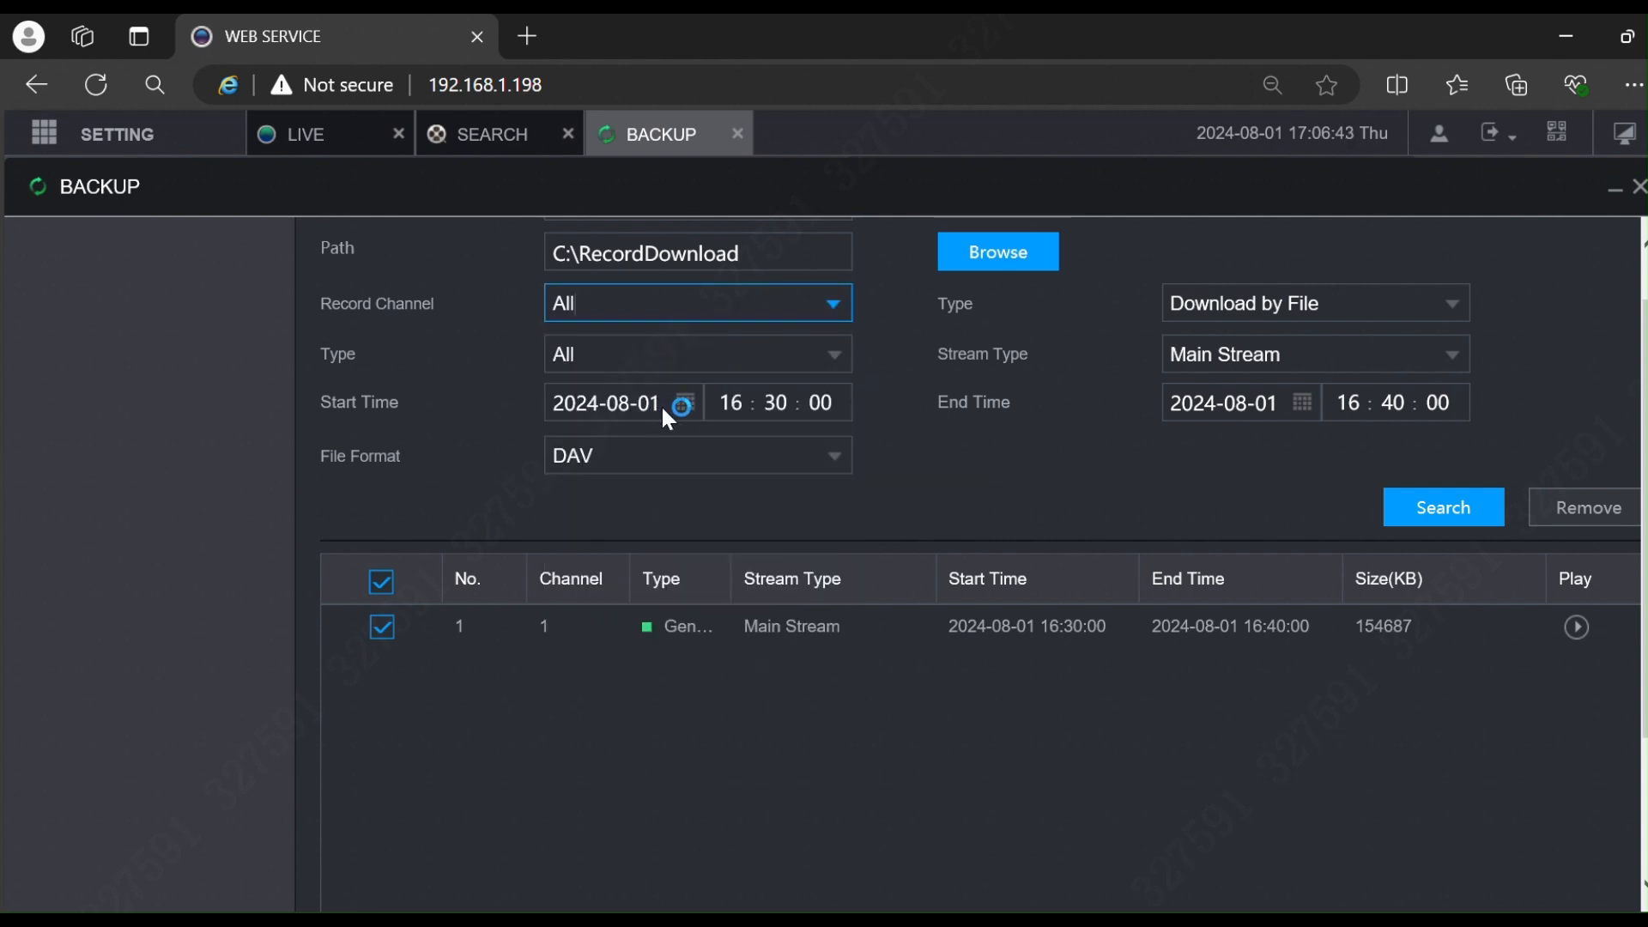
Step: Select the Start Time hour field for editing
click(749, 413)
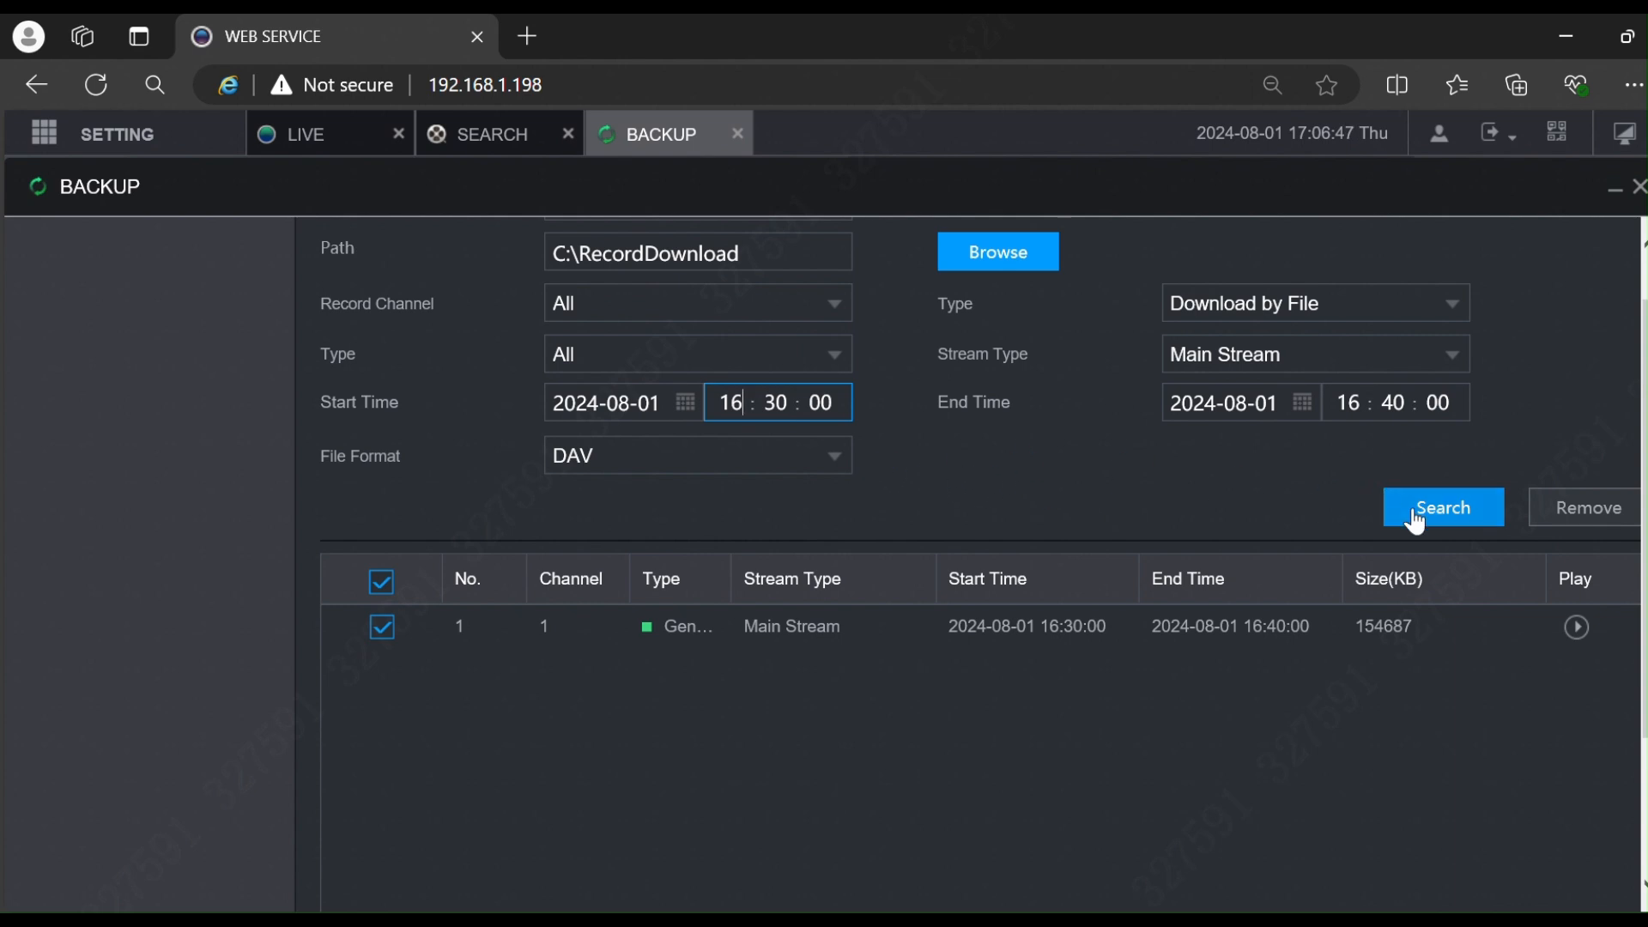
scroll(1304, 584, down, 3)
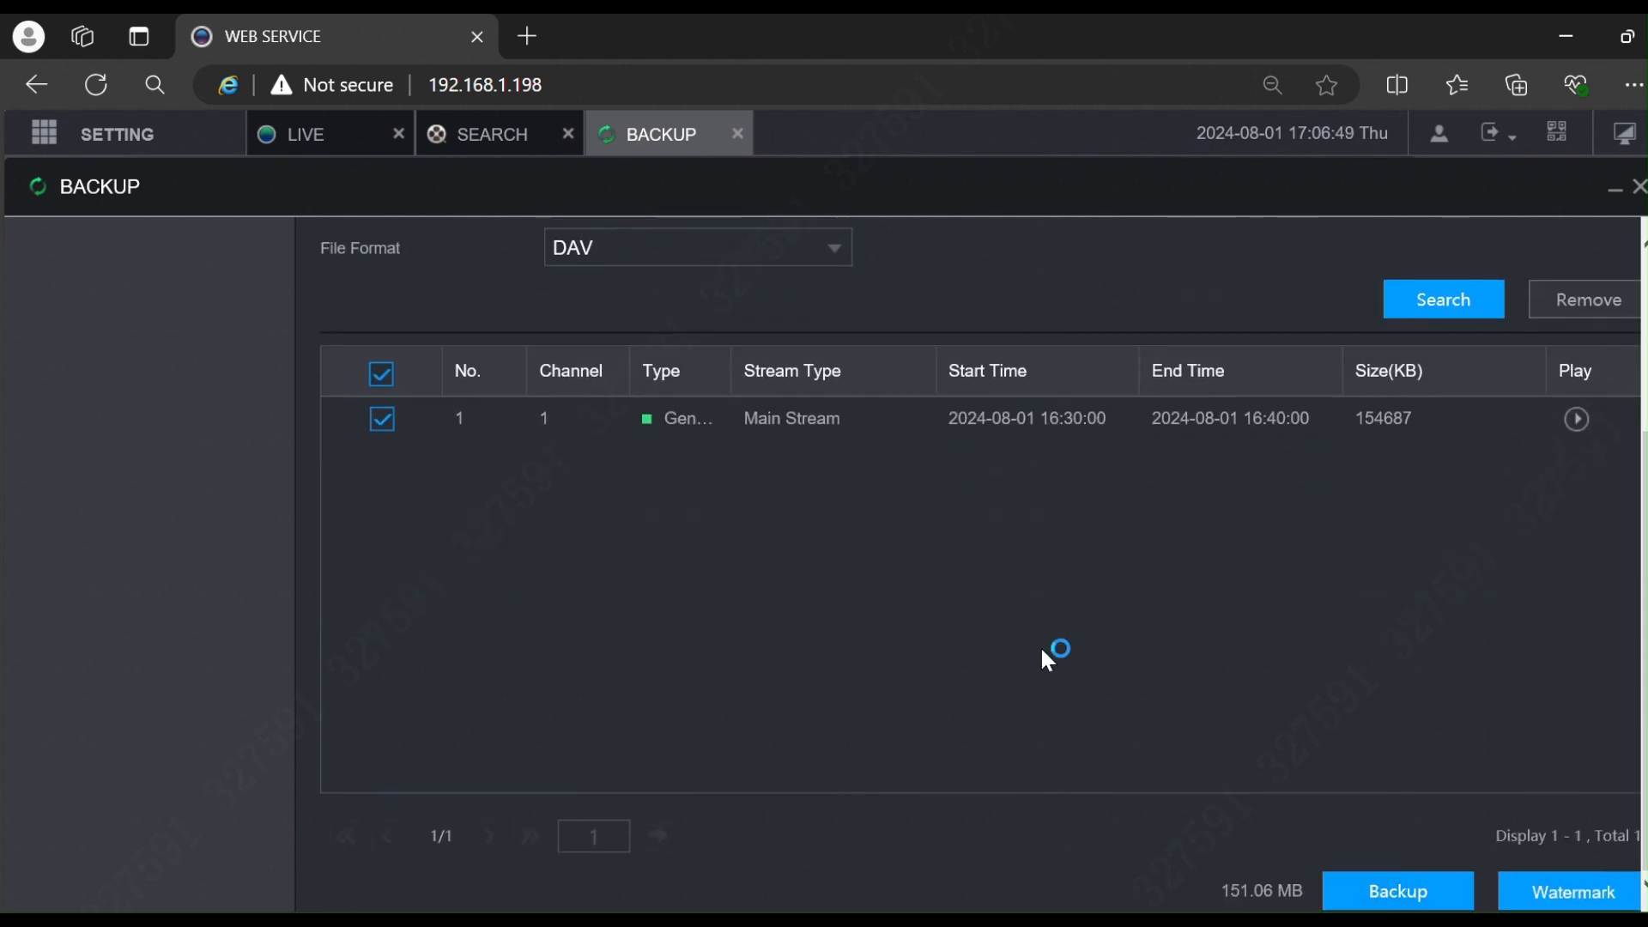
scroll(996, 592, up, 3)
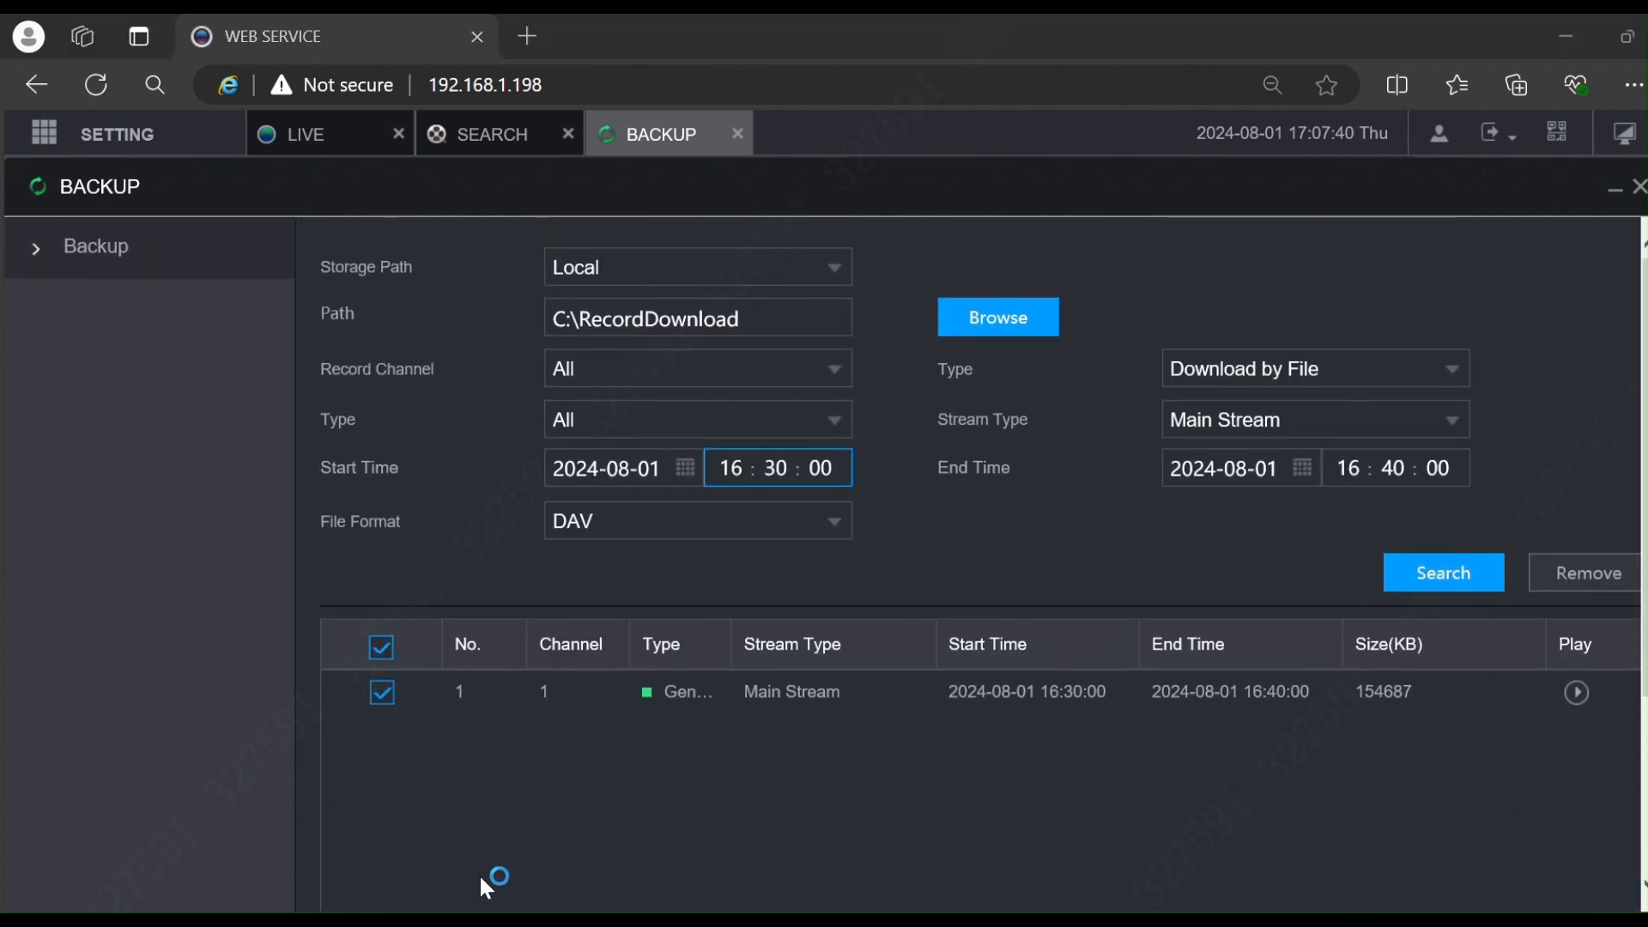
Step: Open C:\RecordDownload in File Explorer and launch SmartPlayer from that folder
mouse_move(399, 922)
click(398, 820)
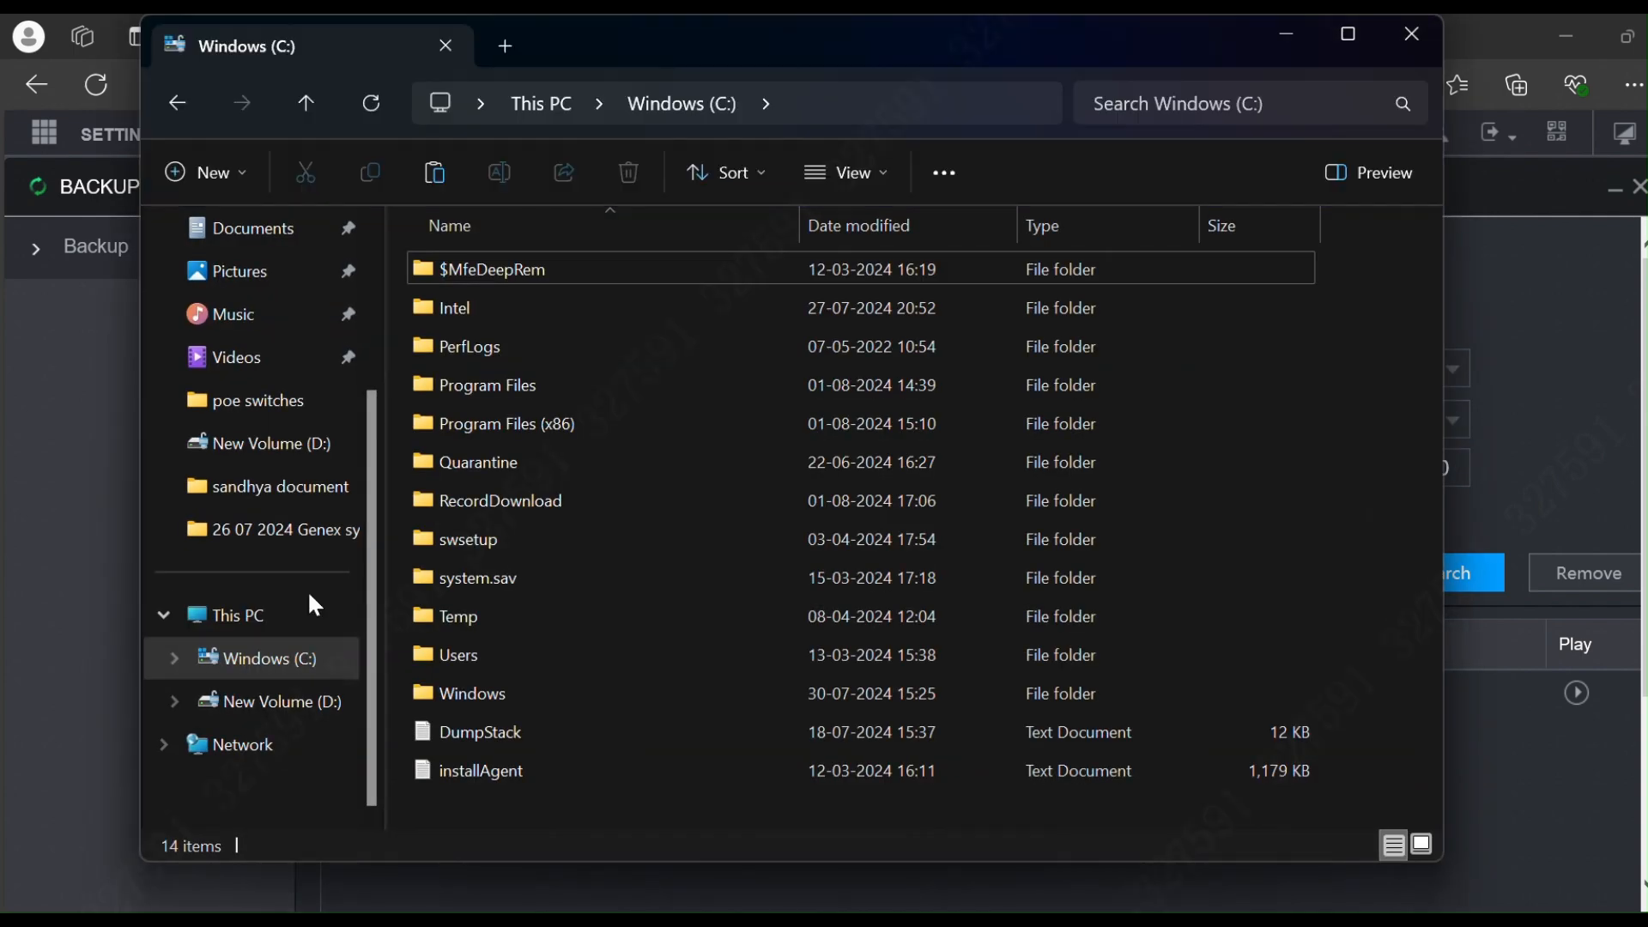
double_click(539, 509)
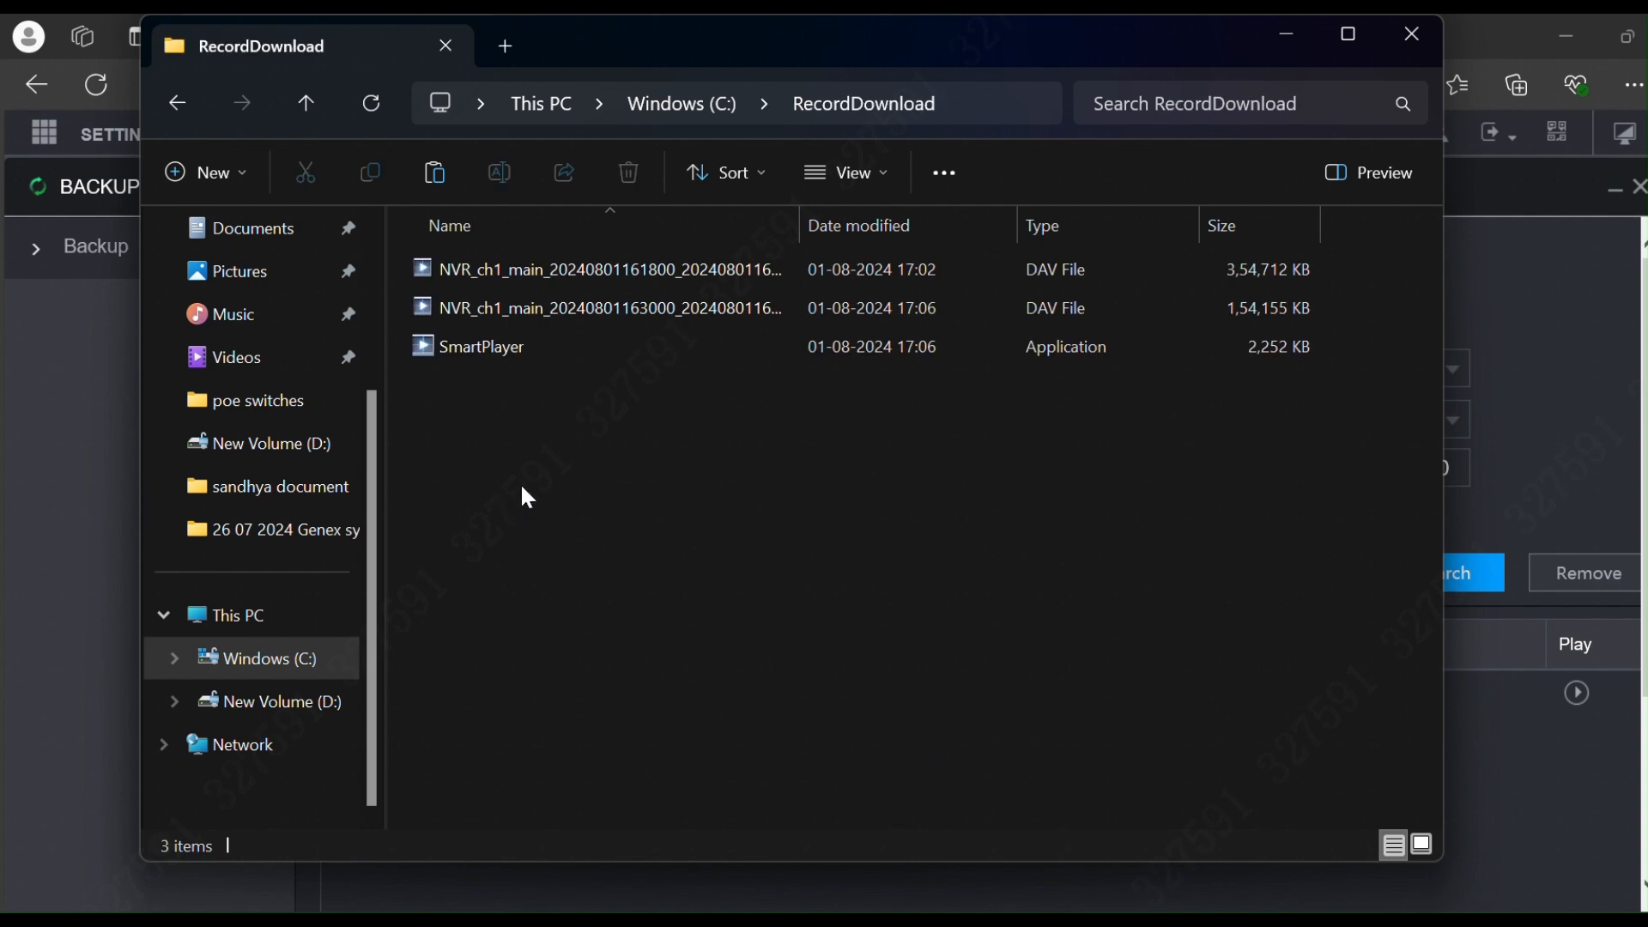
double_click(550, 350)
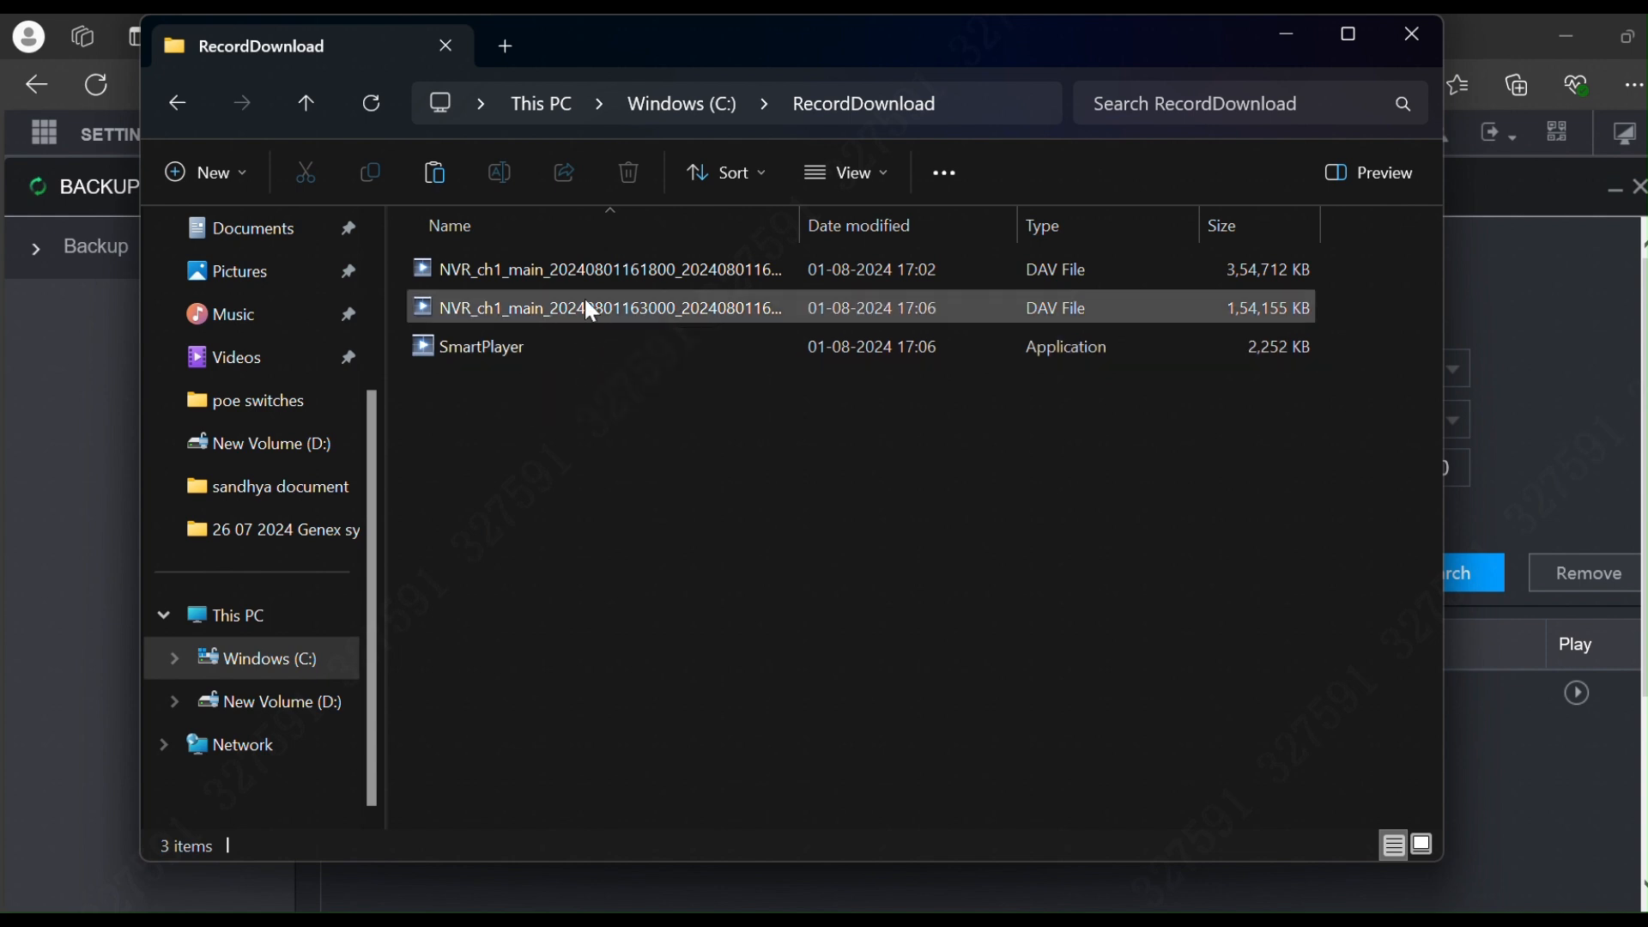
double_click(578, 348)
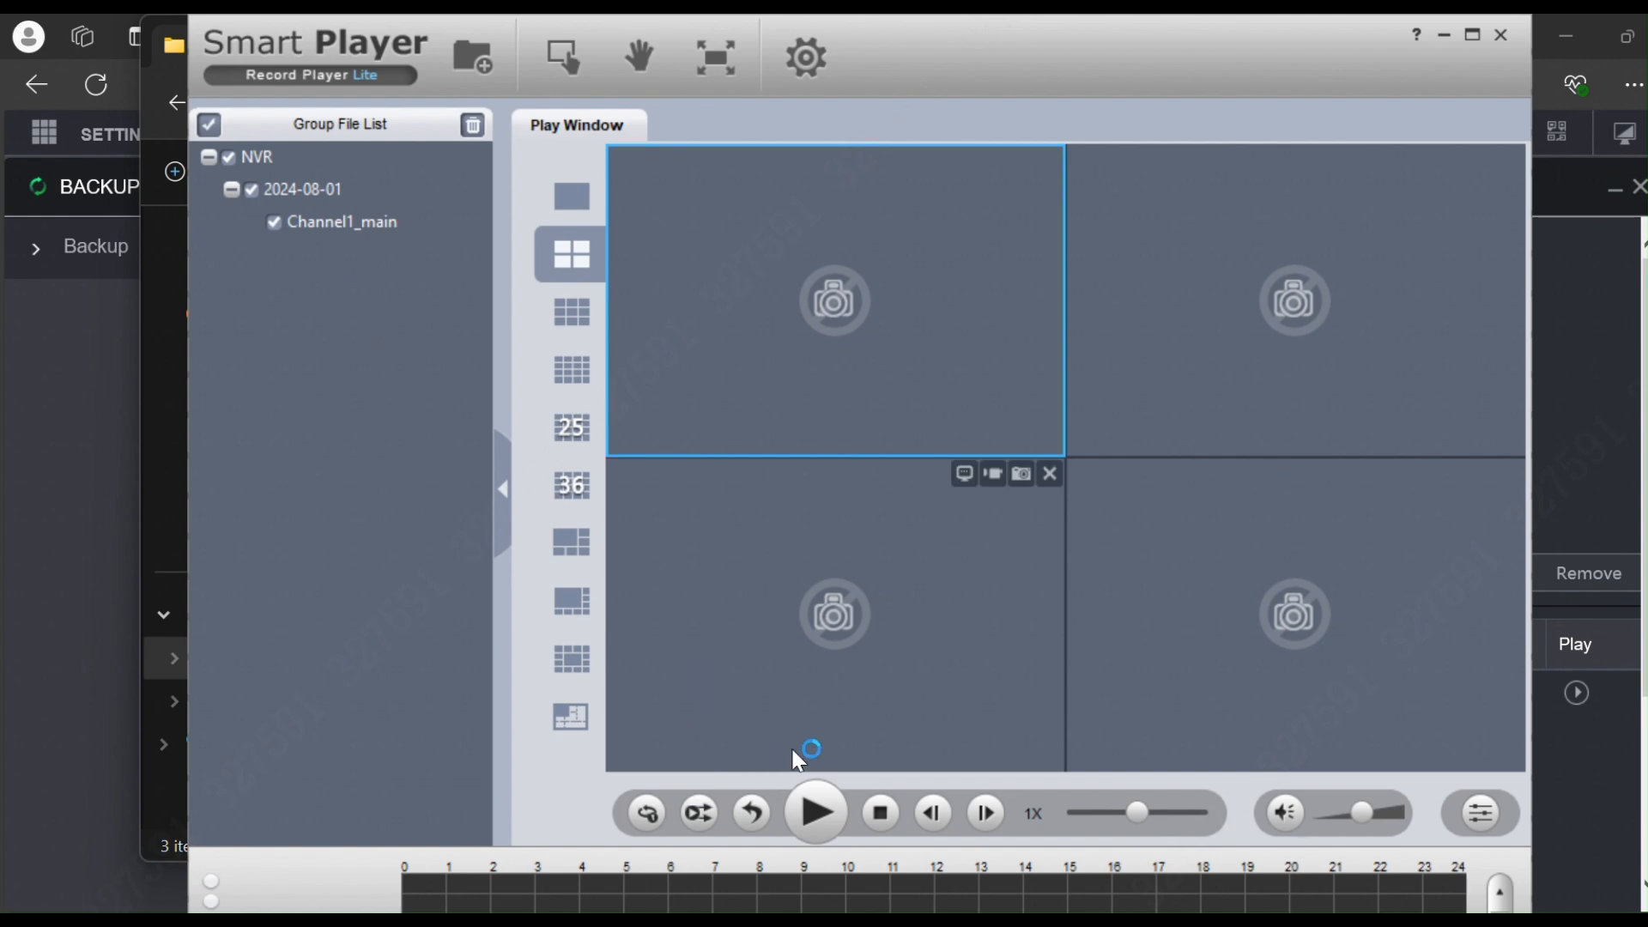
Step: Play the second NVR_ch1_main DAV file at 2X speed, then stop it
click(1502, 36)
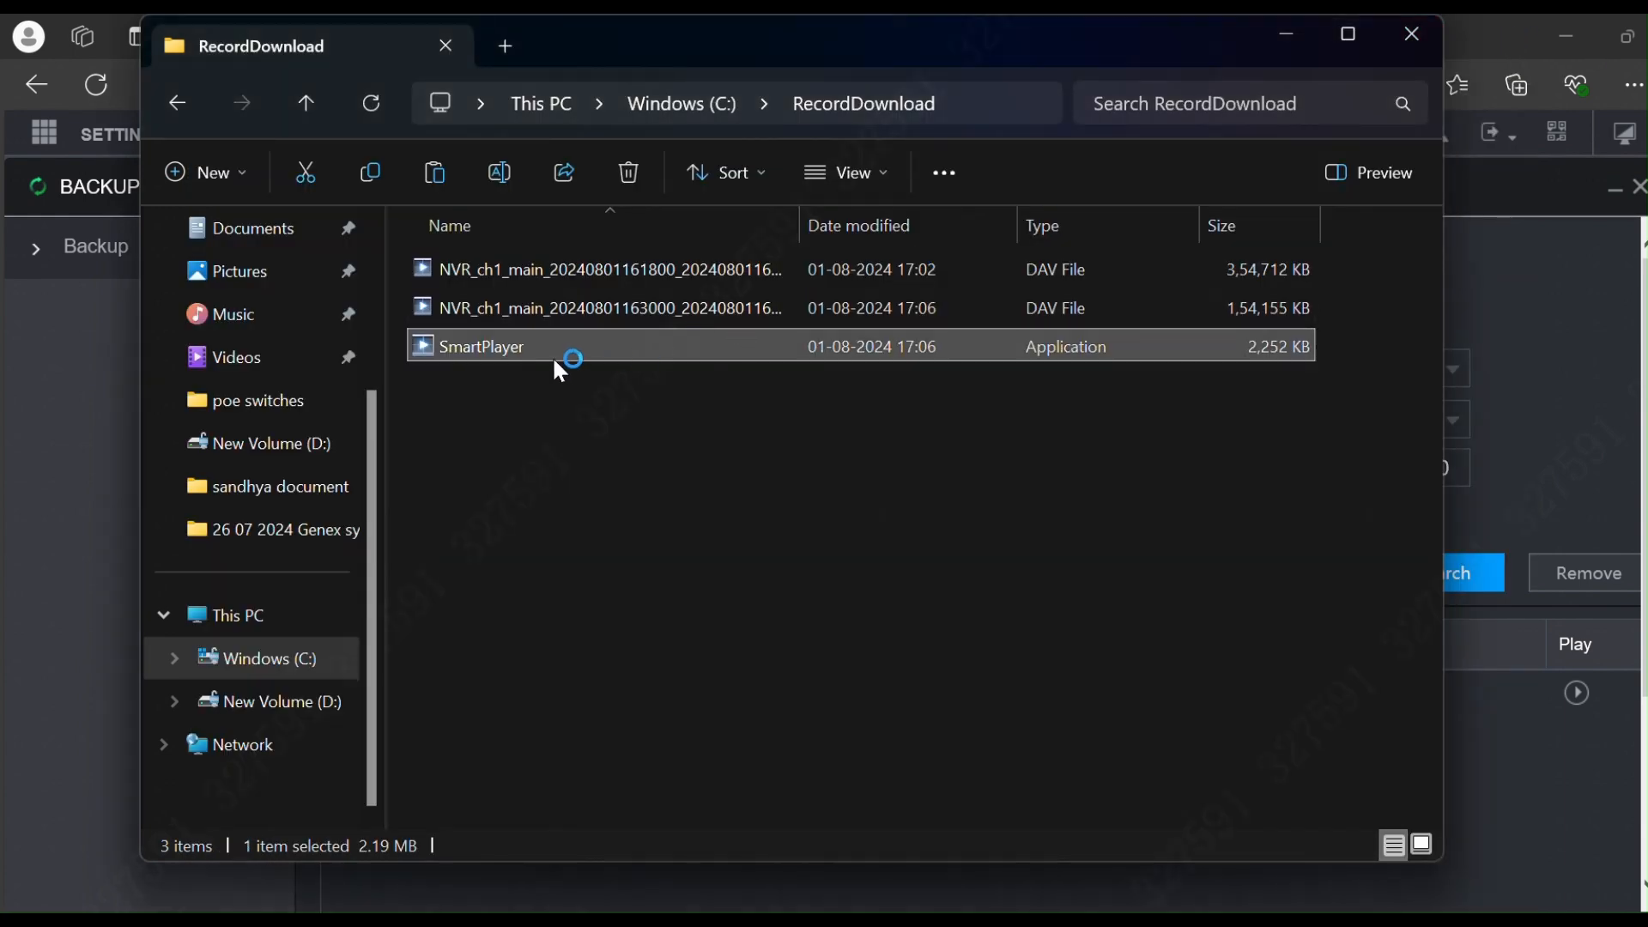
click(574, 306)
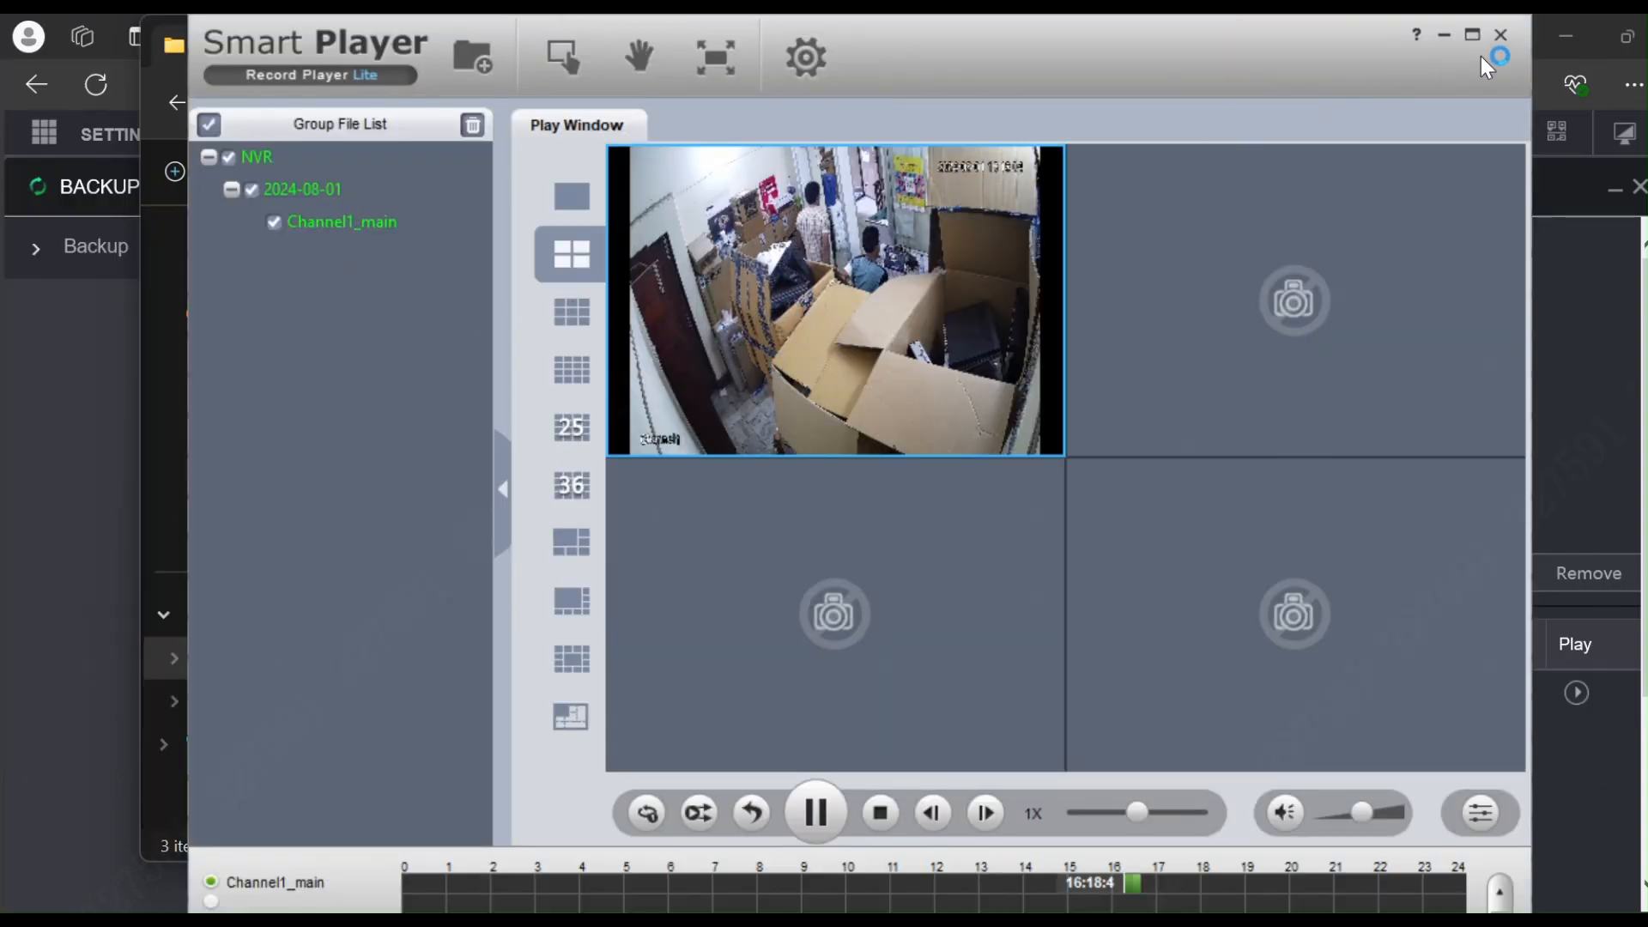
mouse_move(1140, 820)
mouse_down()
mouse_move(1205, 822)
mouse_move(1150, 824)
mouse_up()
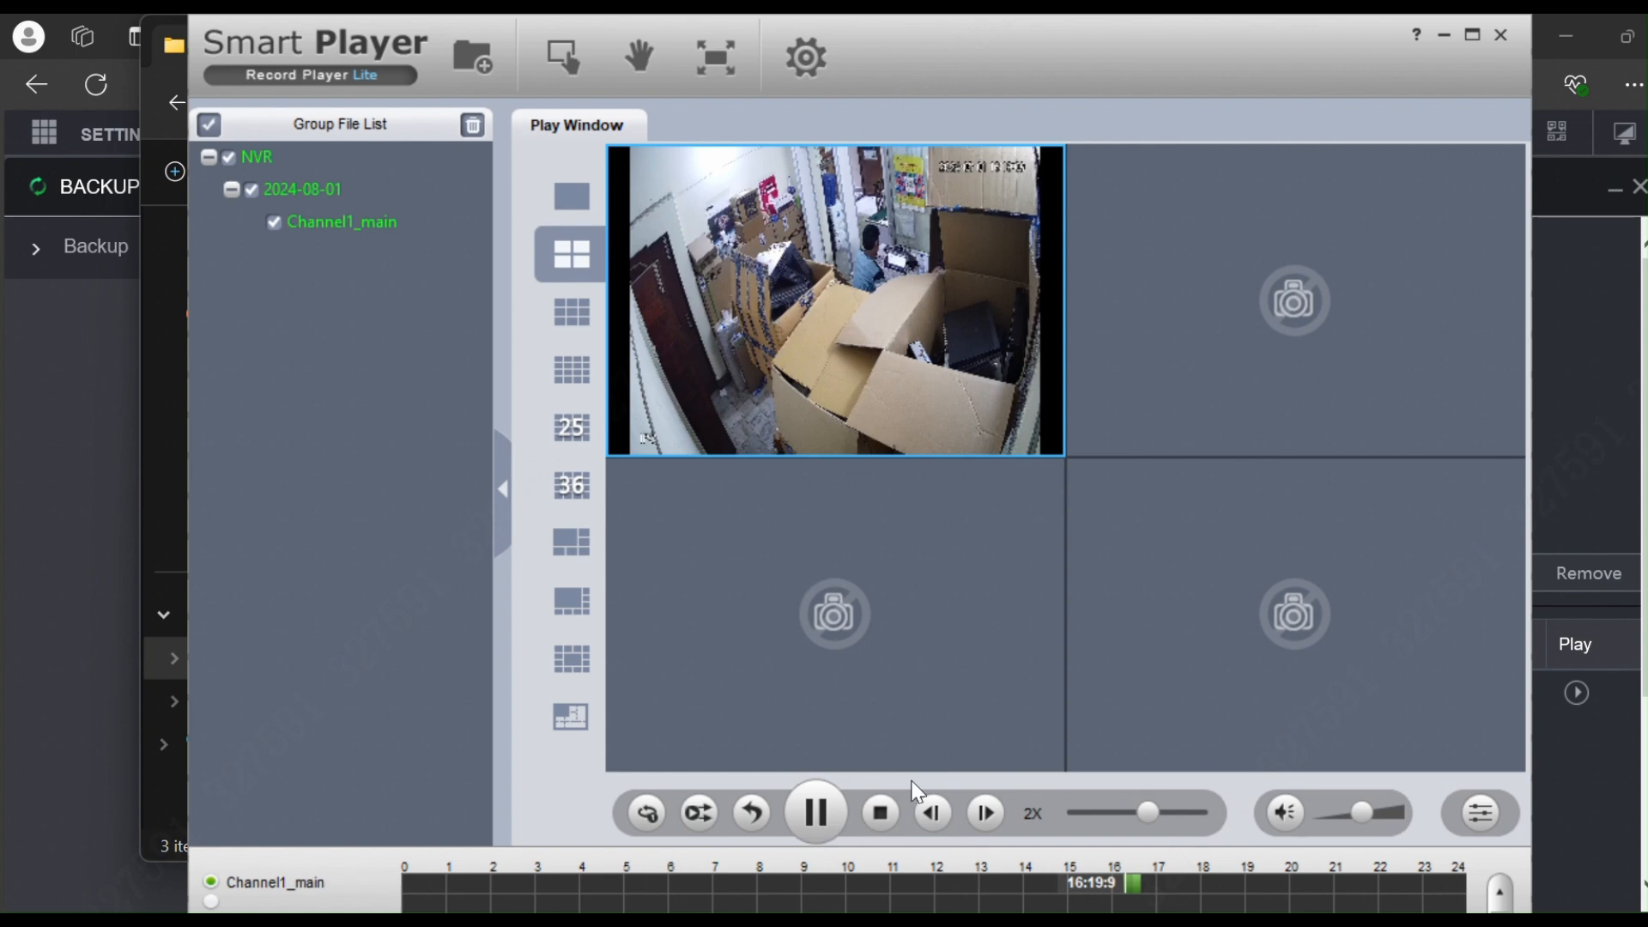
click(880, 813)
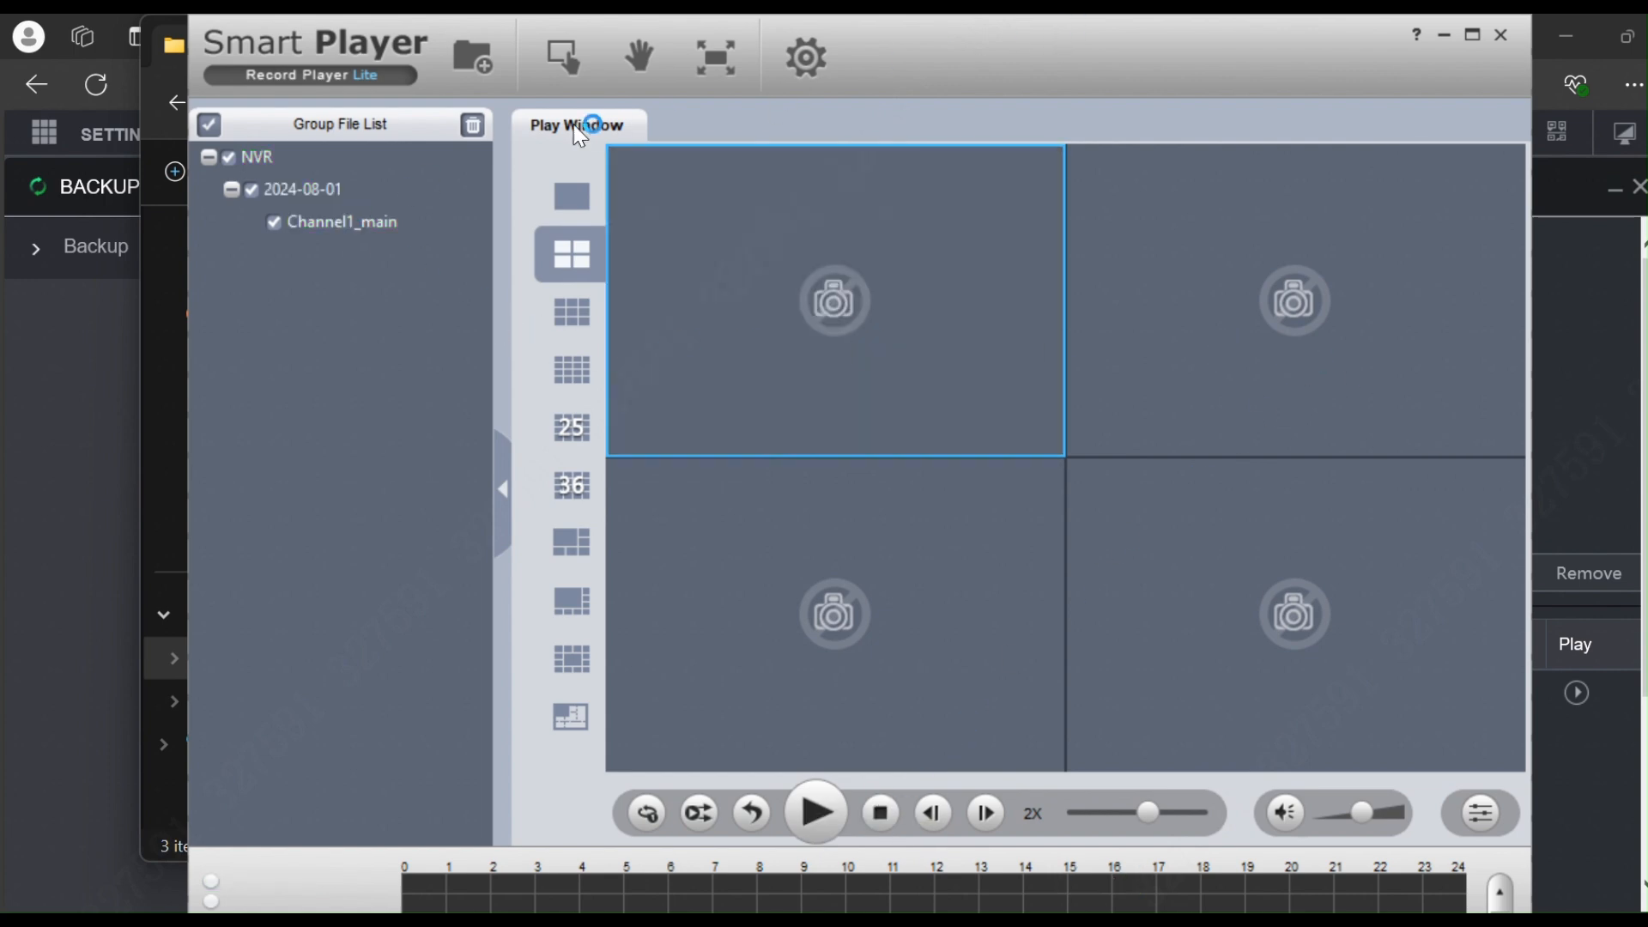
Step: Reload the second NVR_ch1_main recording through Add Files and stop its playback
click(475, 70)
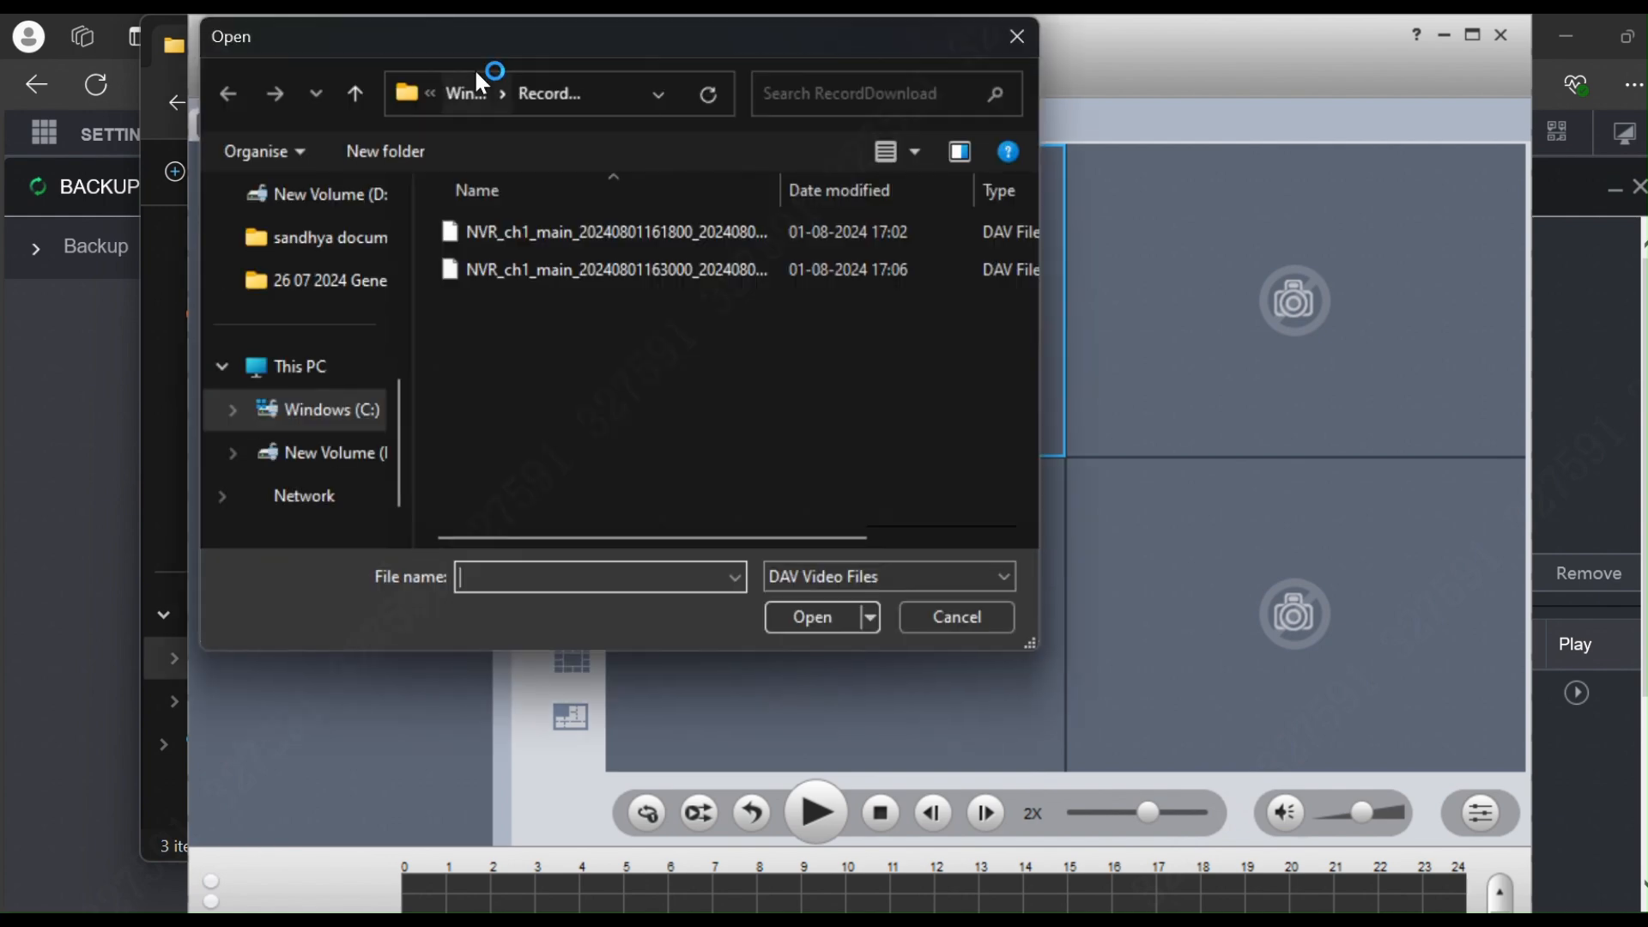
double_click(587, 269)
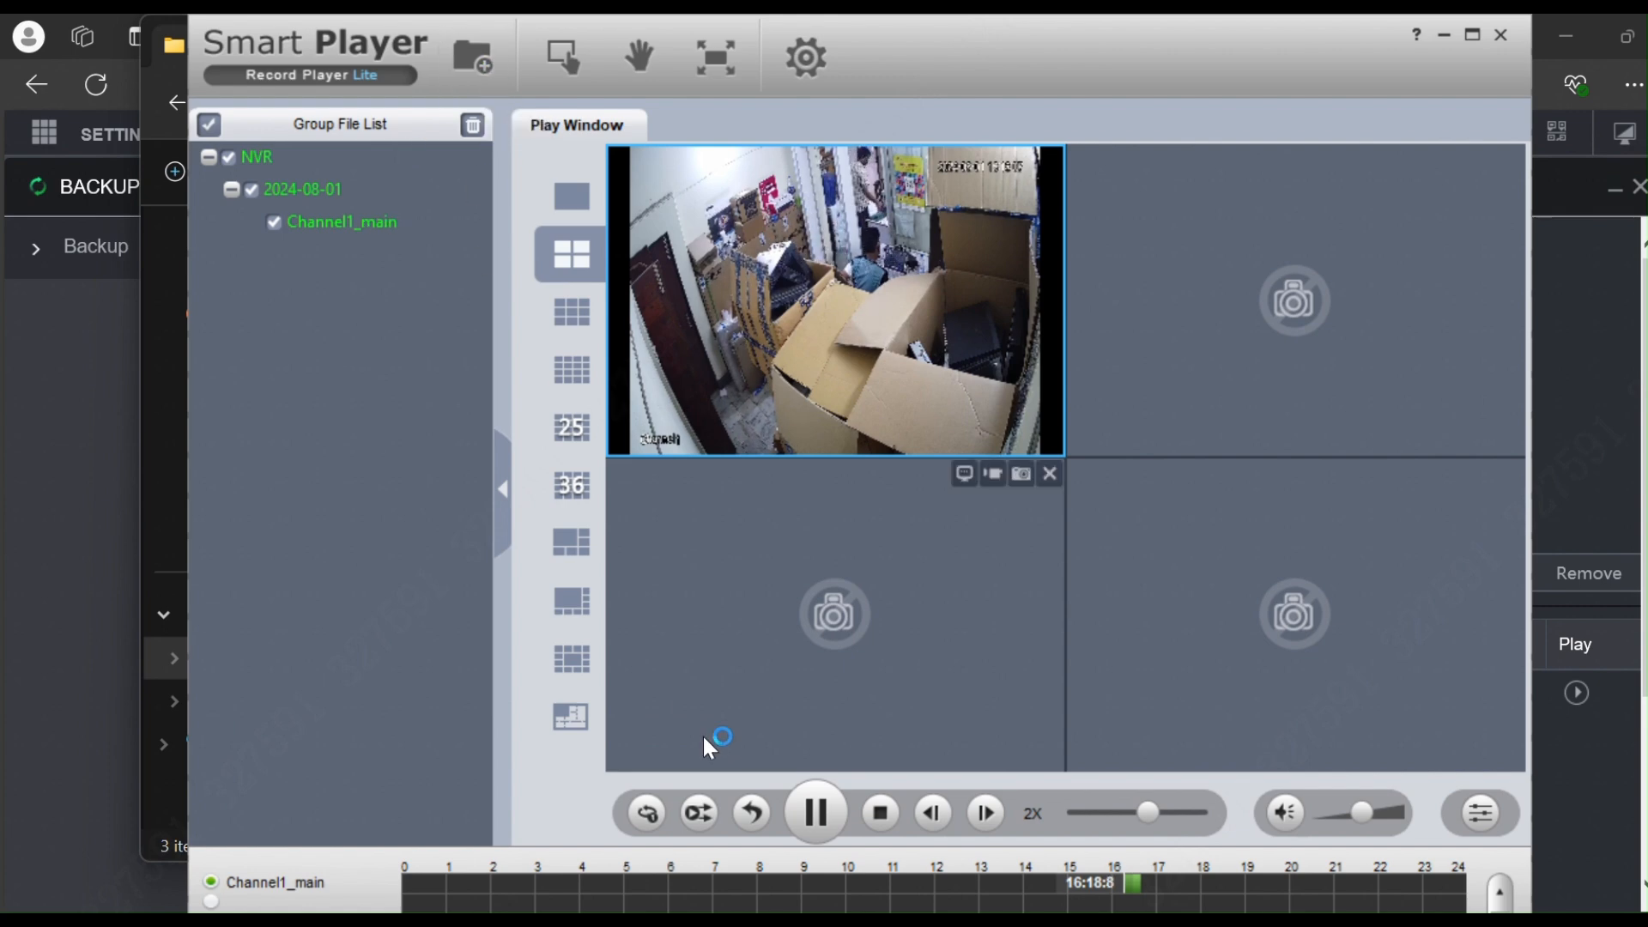
click(867, 823)
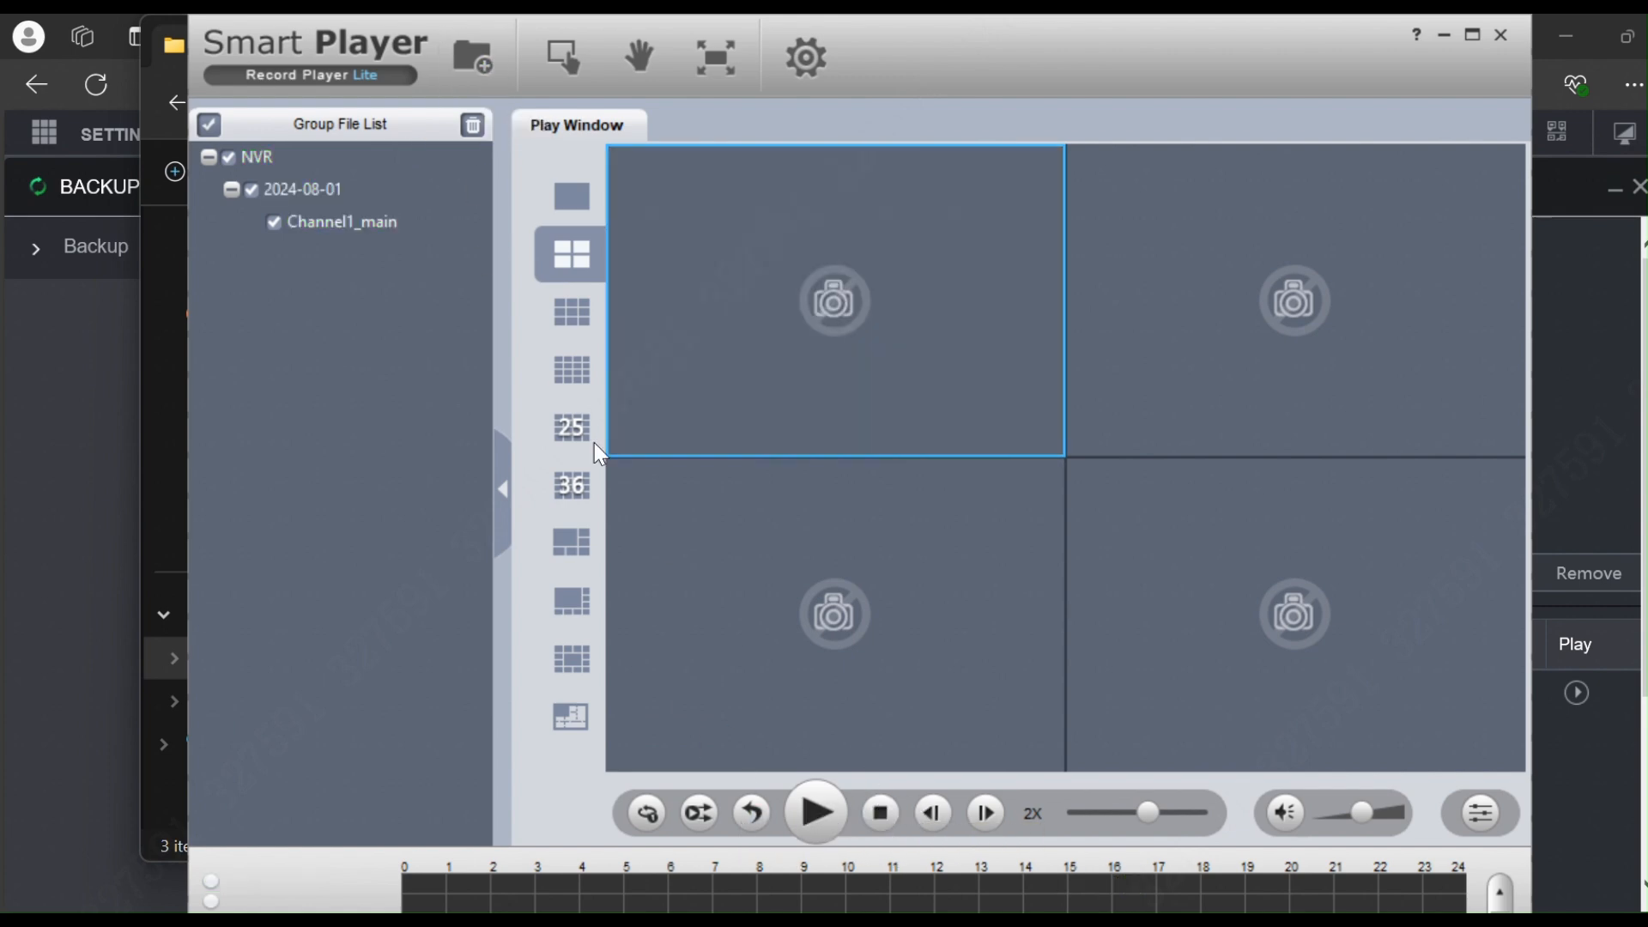
Step: Load the first NVR_ch1_main recording, play it, then stop playback
click(472, 57)
click(645, 231)
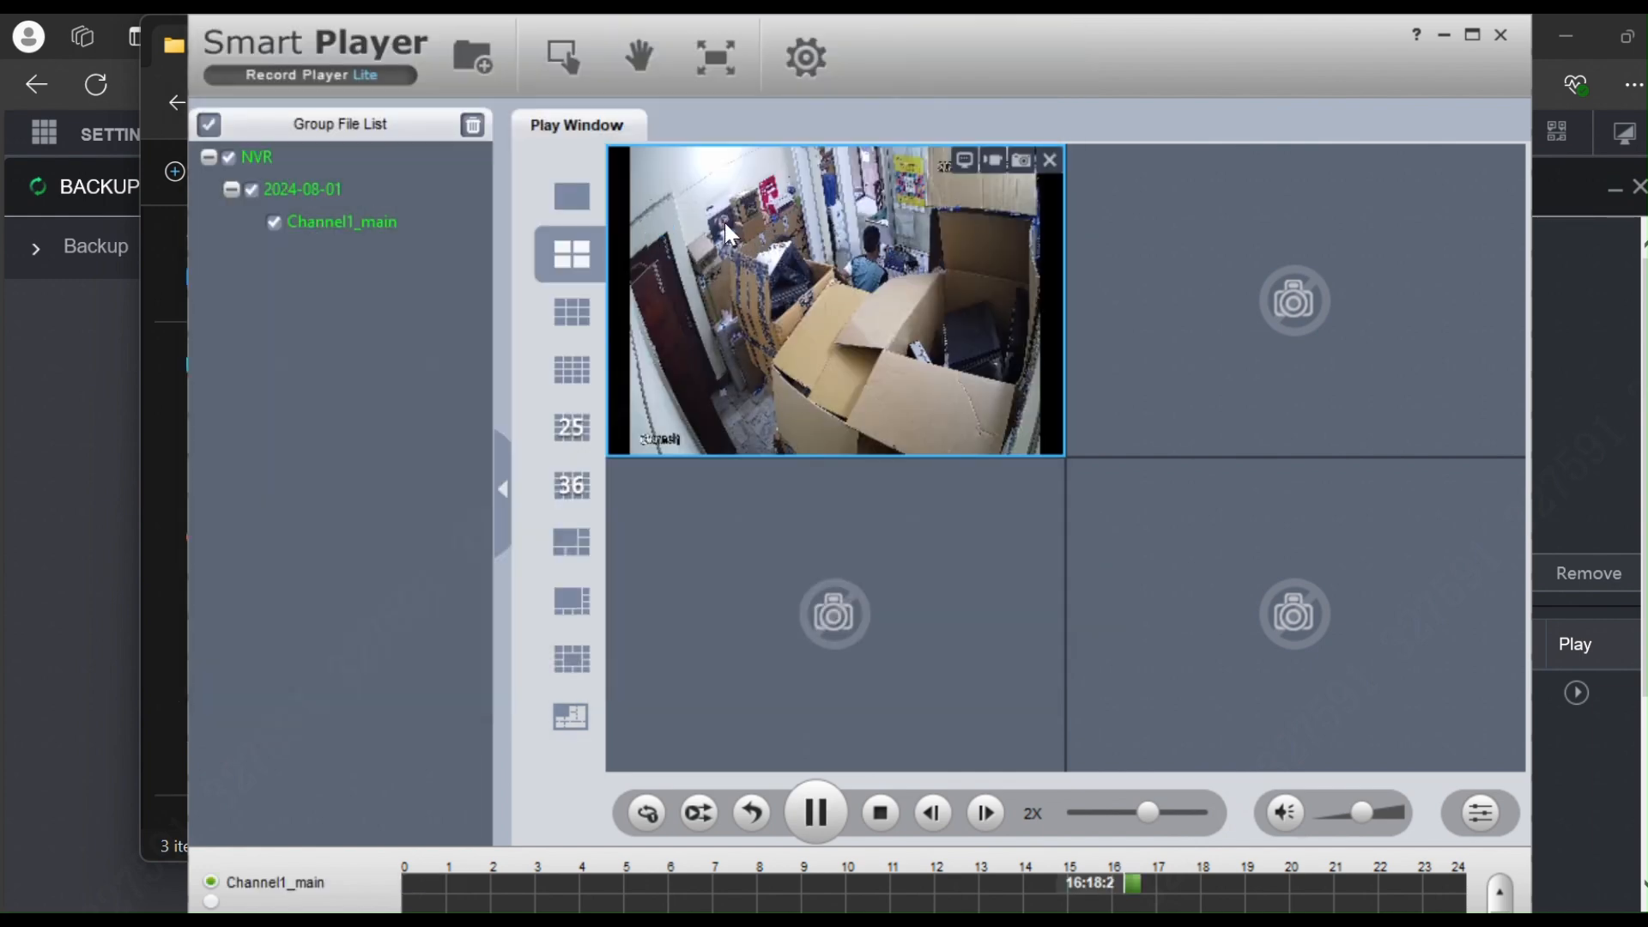
click(880, 813)
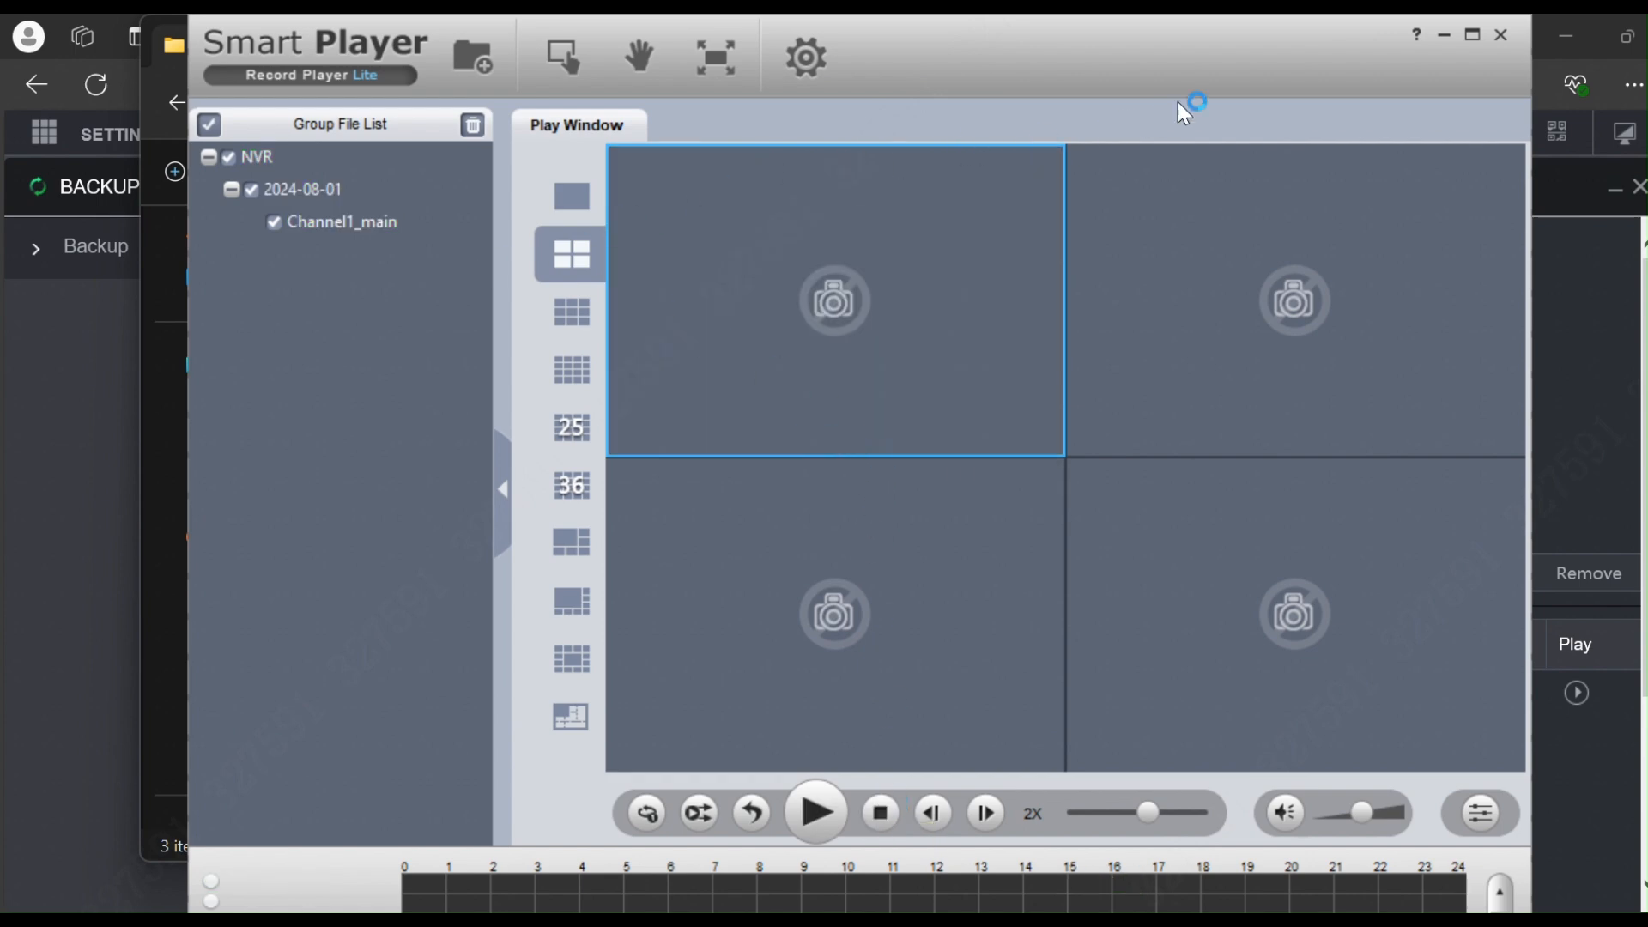
Step: Close Smart Player and the RecordDownload window, returning to the NVR main menu
click(1503, 37)
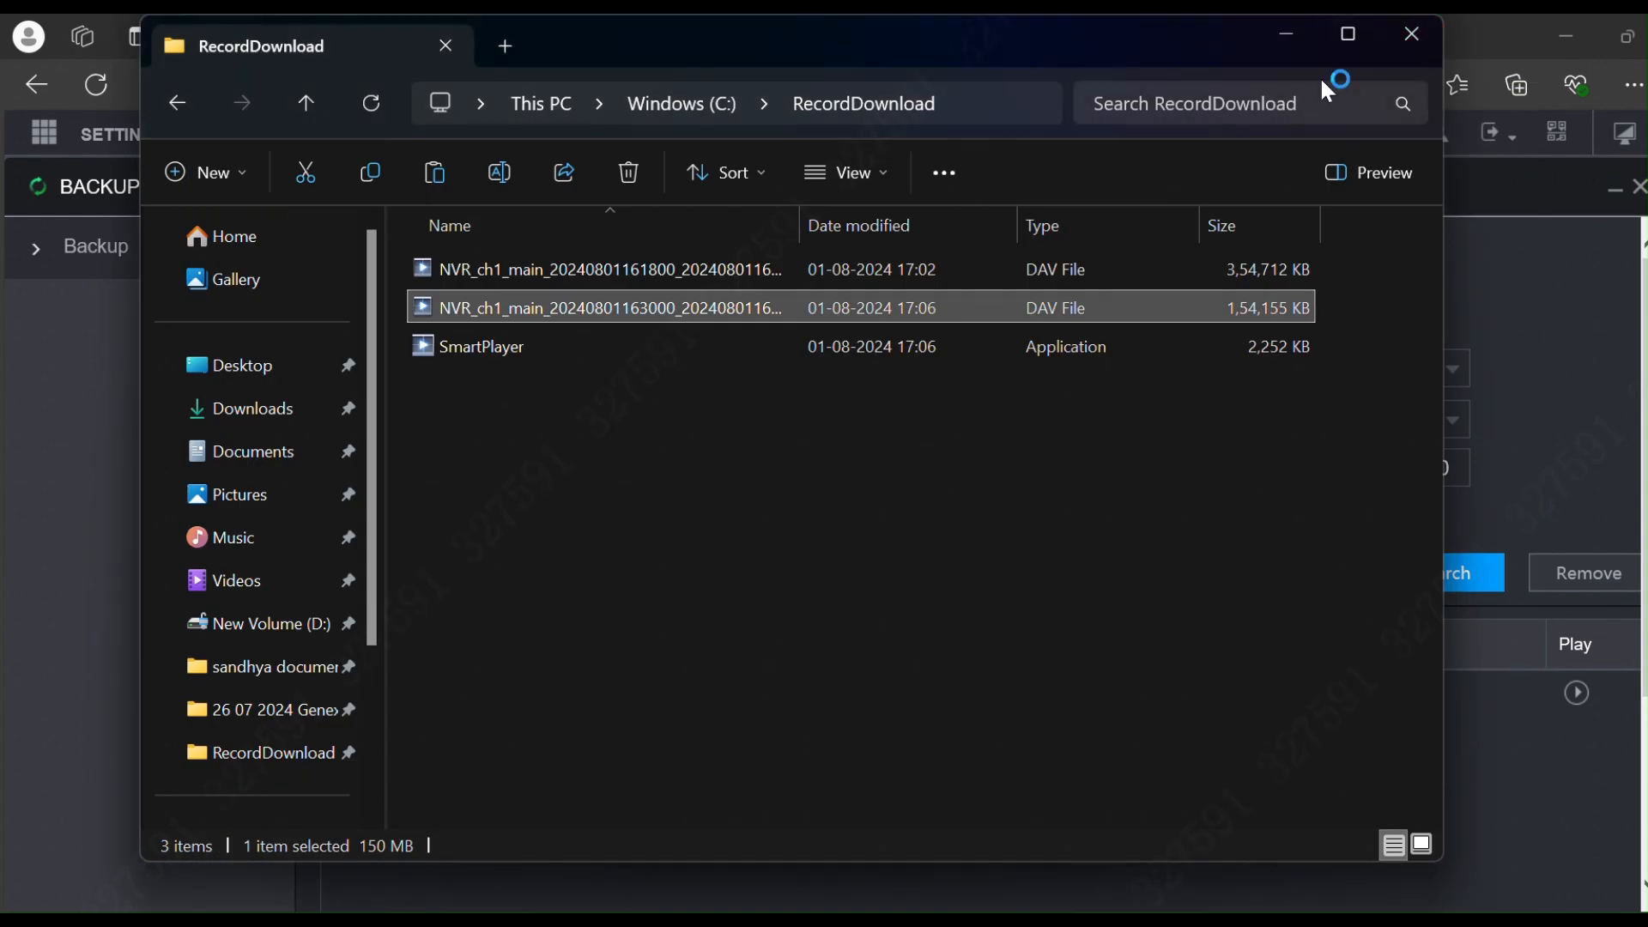
click(1400, 38)
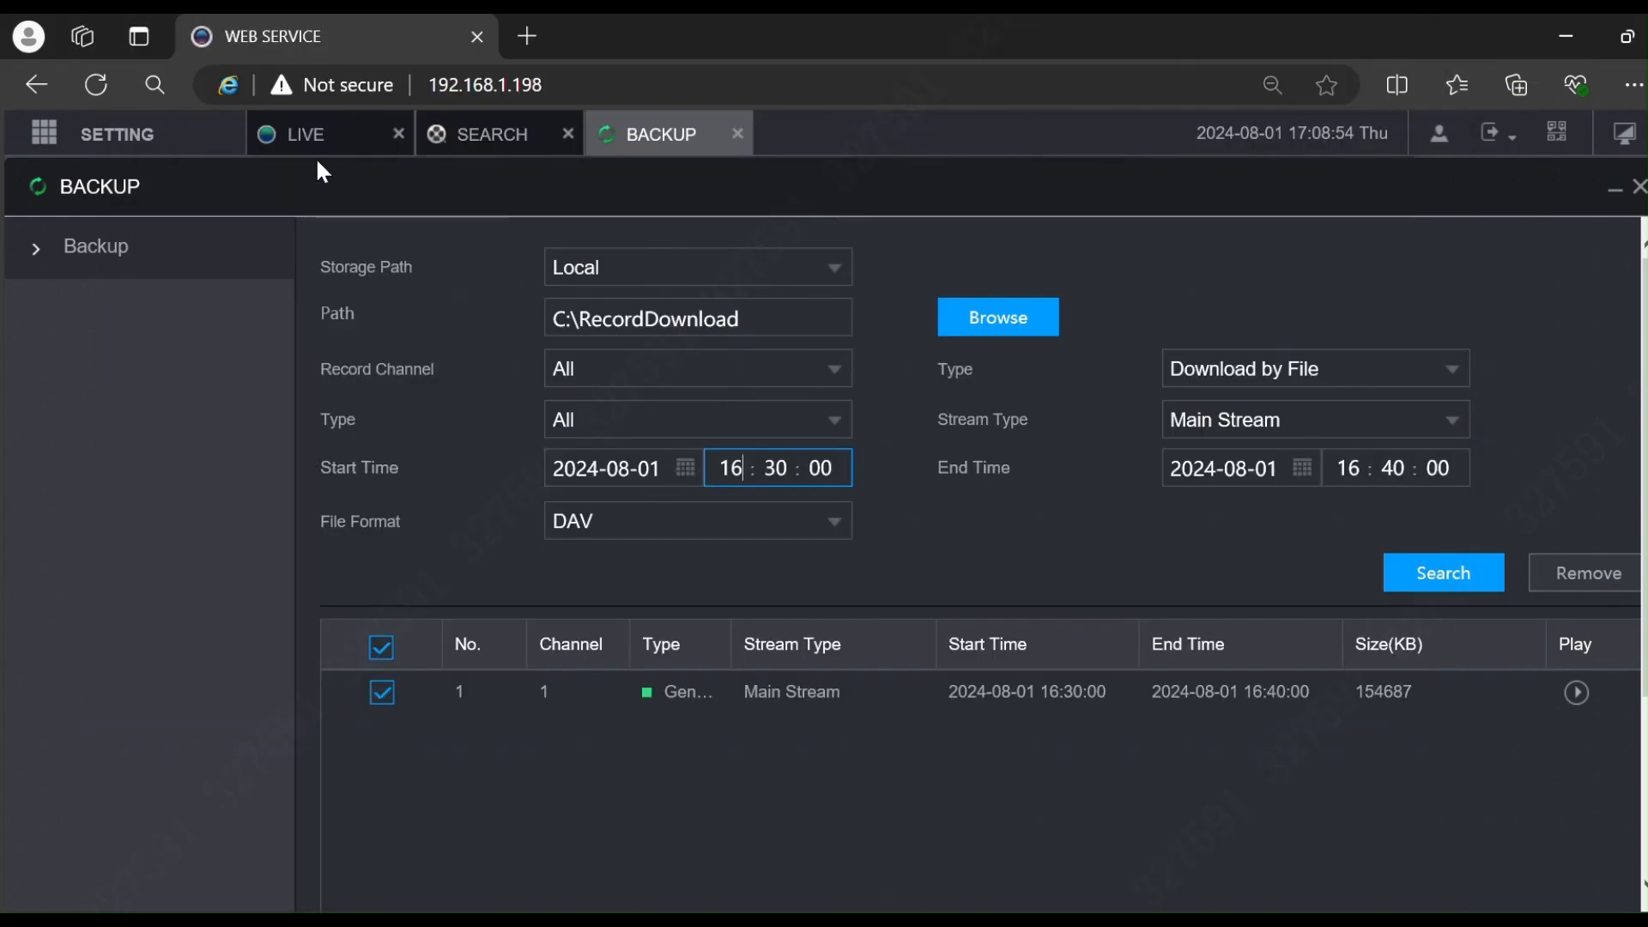
click(1603, 146)
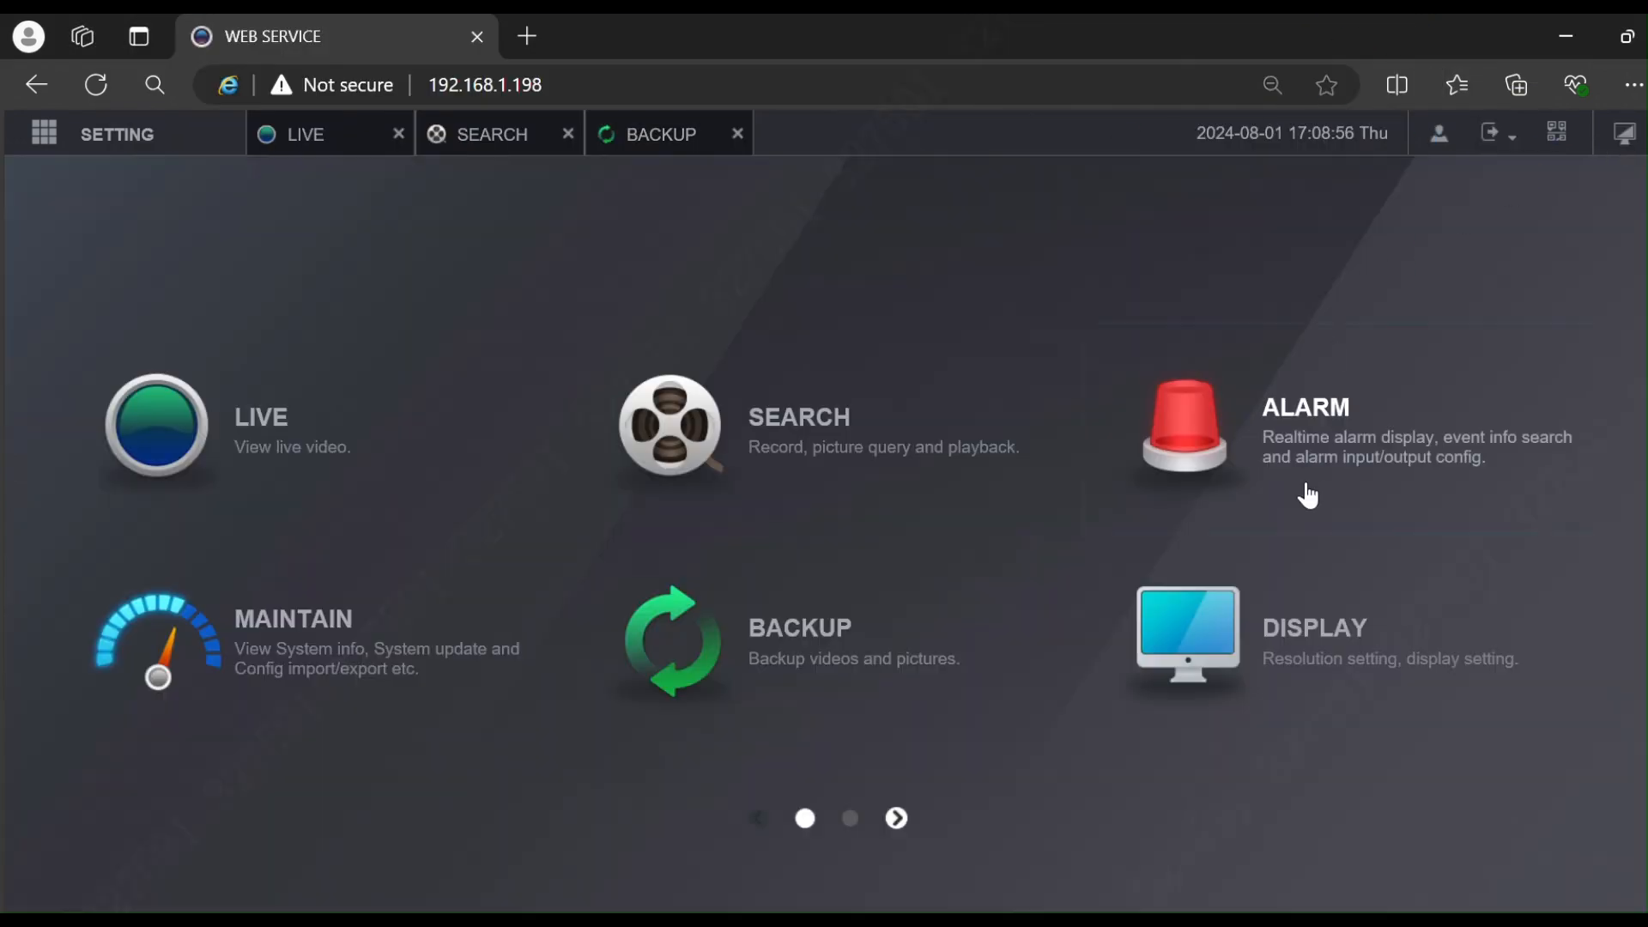